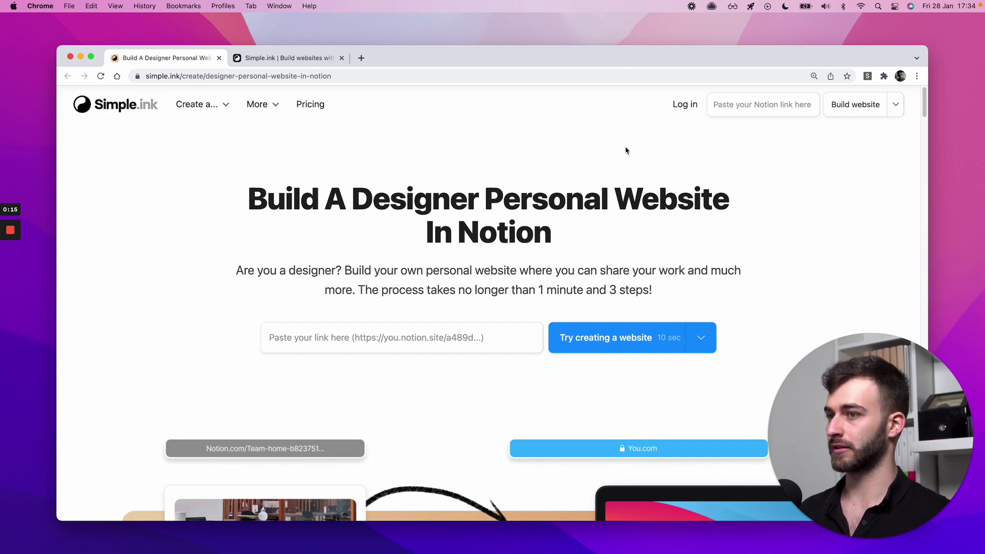
- Scroll through the Simple.ink designer templates article and briefly select its web address
{"action": "scroll", "coordinate": [518, 235], "scroll_direction": "down", "scroll_amount": 5}
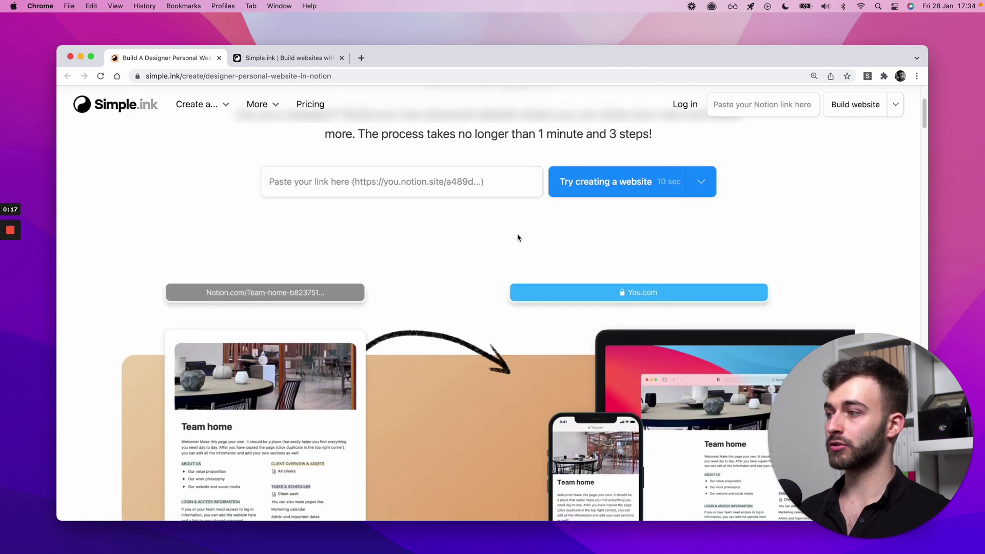
{"action": "scroll", "coordinate": [518, 238], "scroll_direction": "up", "scroll_amount": 5}
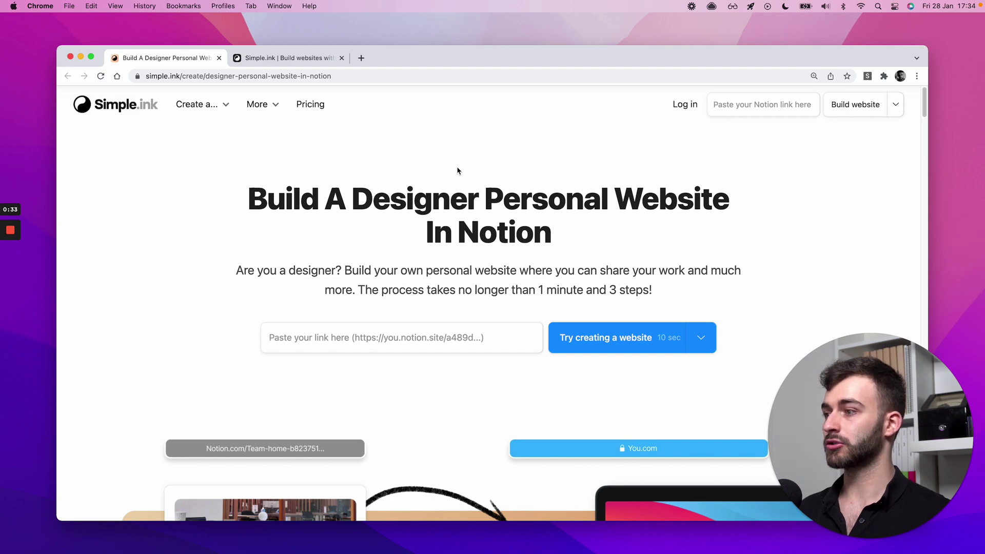
{"action": "scroll", "coordinate": [458, 168], "scroll_direction": "down", "scroll_amount": 5}
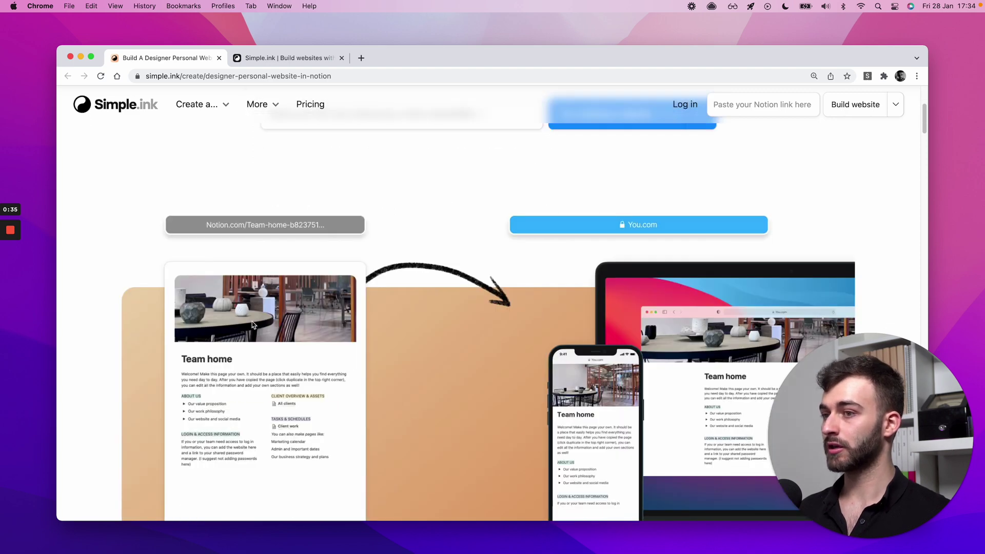
{"action": "scroll", "coordinate": [260, 311], "scroll_direction": "up", "scroll_amount": 5}
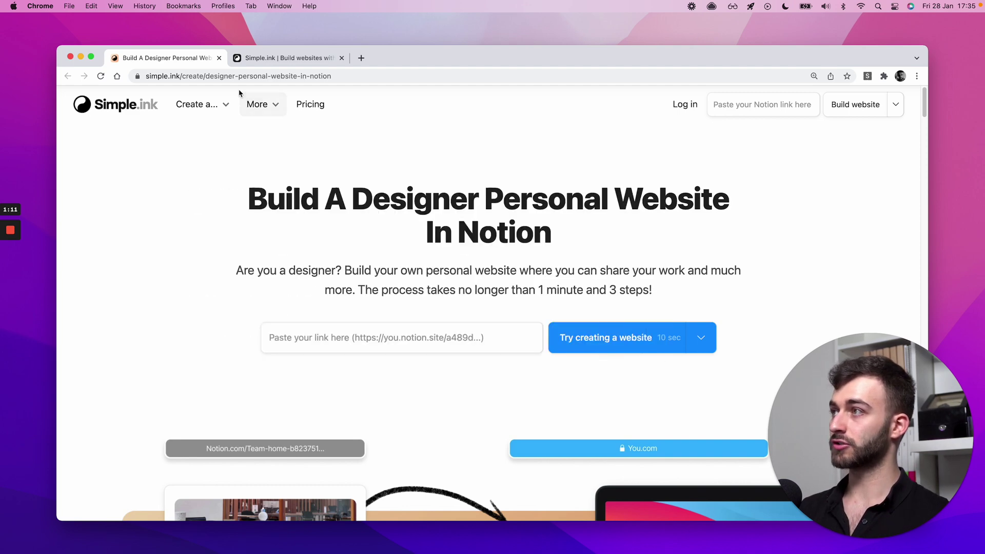
{"action": "left_click", "coordinate": [251, 77]}
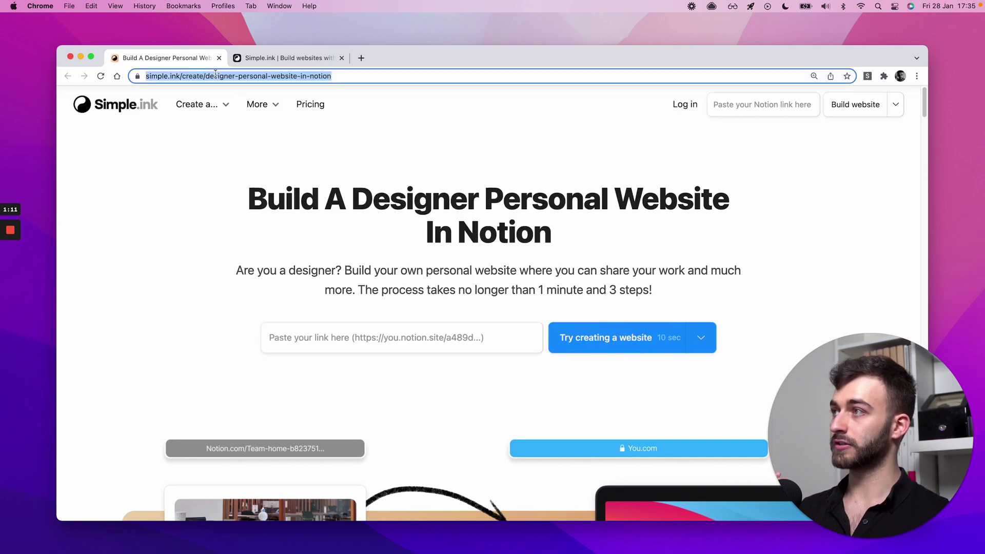
{"action": "left_click", "coordinate": [143, 169]}
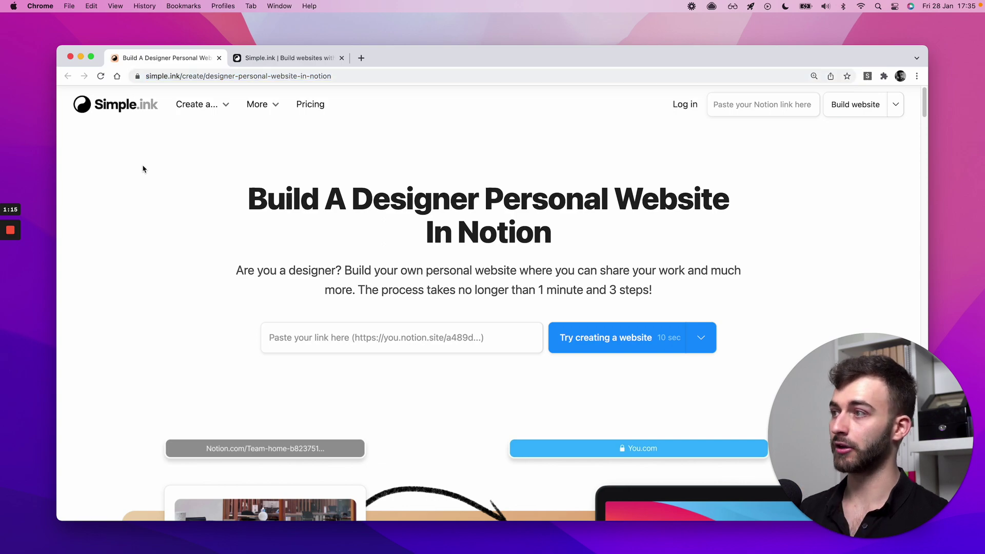
{"action": "scroll", "coordinate": [234, 299], "scroll_direction": "down", "scroll_amount": 15}
{"action": "scroll", "coordinate": [234, 299], "scroll_direction": "down", "scroll_amount": 10}
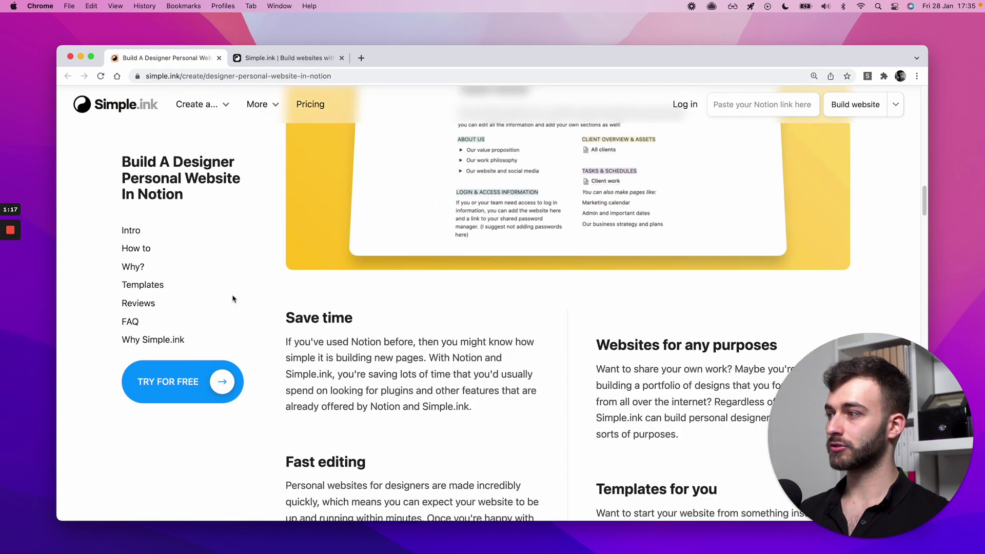
- Jump to the templates section and open the Jacob designer portfolio template in a new tab
{"action": "left_click", "coordinate": [139, 290]}
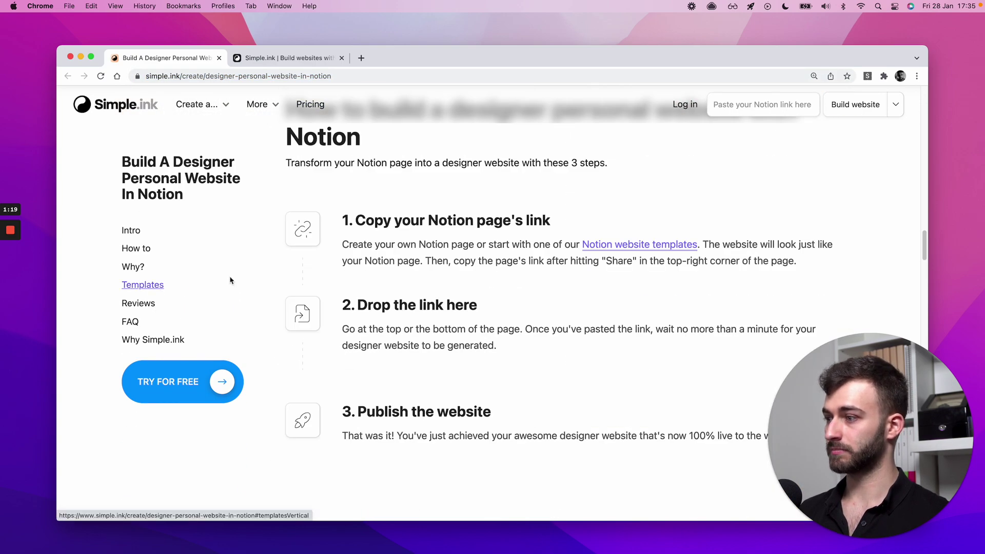
{"action": "scroll", "coordinate": [398, 272], "scroll_direction": "up", "scroll_amount": 4}
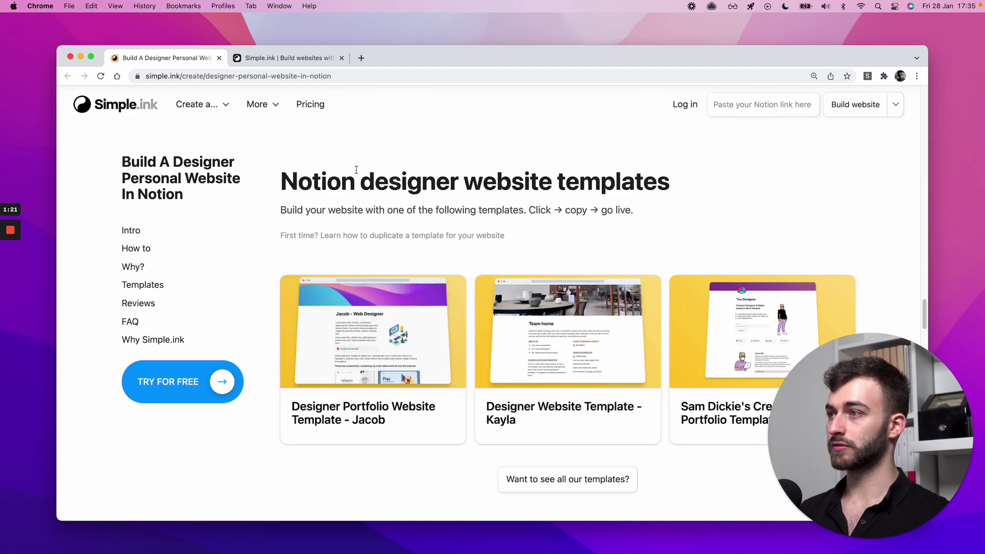
{"action": "scroll", "coordinate": [430, 178], "scroll_direction": "down", "scroll_amount": 1}
{"action": "mouse_move", "coordinate": [460, 69]}
{"action": "left_mouse_down"}
{"action": "mouse_move", "coordinate": [435, 61]}
{"action": "mouse_move", "coordinate": [443, 61]}
{"action": "left_mouse_up"}
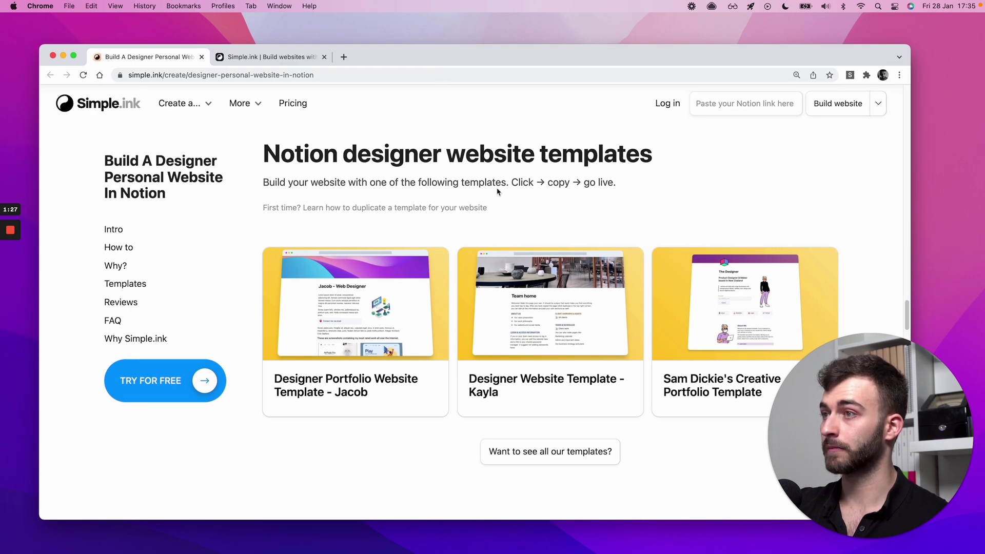
{"action": "left_click", "coordinate": [359, 333]}
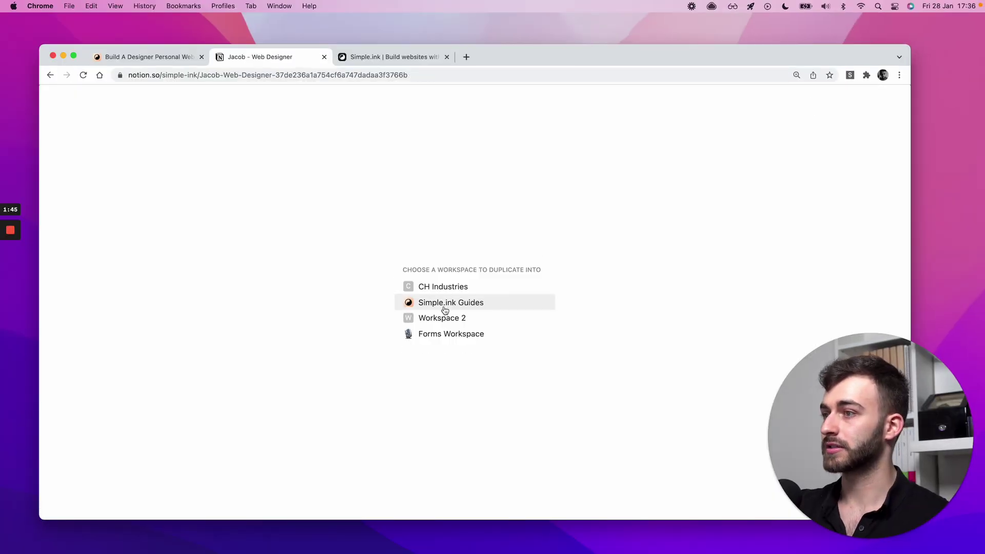
- Duplicate the template into Simple.ink Guides and retitle it with the owner's first name plus '(Web Designer)'
{"action": "left_click", "coordinate": [444, 306]}
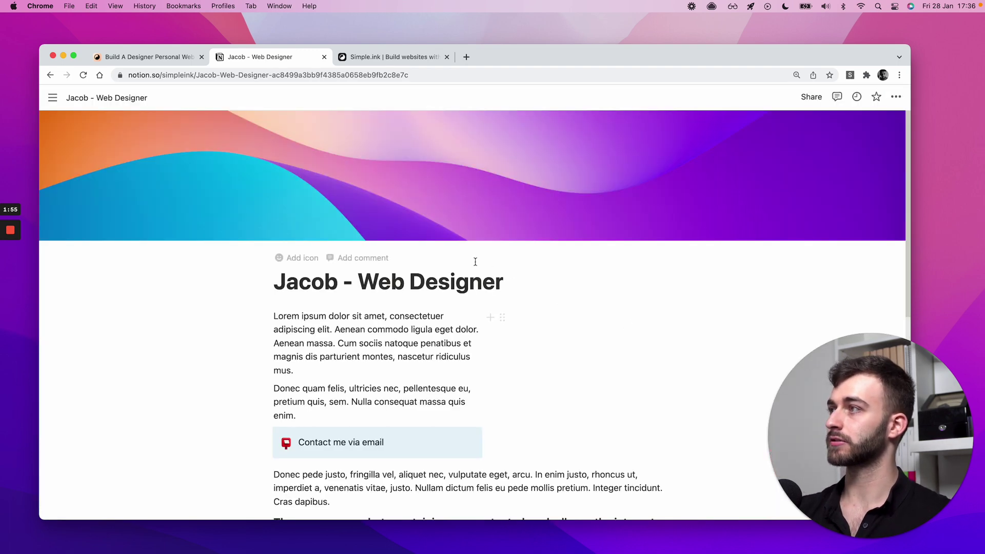
{"action": "double_click", "coordinate": [327, 284]}
{"action": "type", "text": "Daniel"}
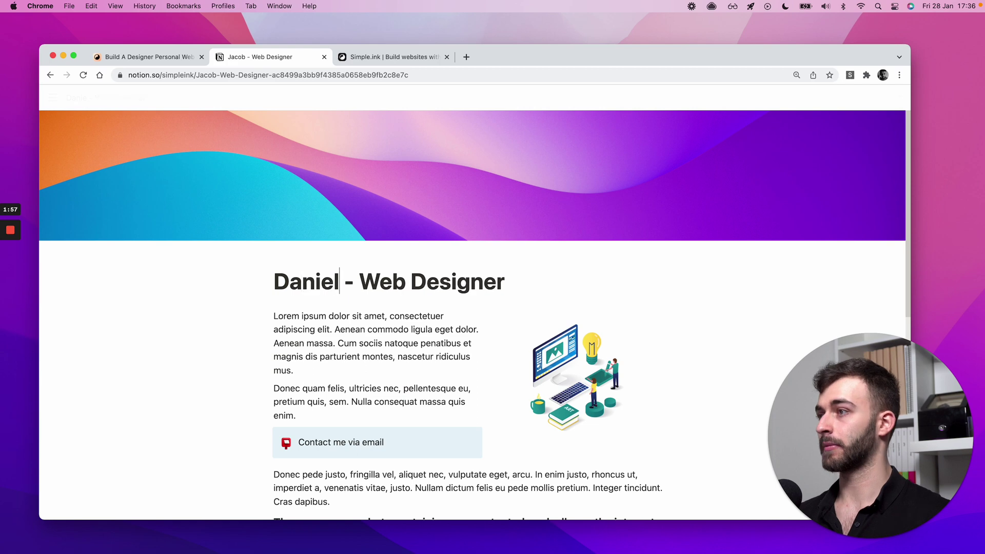
{"action": "key", "text": "BackSpace"}
{"action": "key", "text": "BackSpace"}
{"action": "key", "text": "BackSpace"}
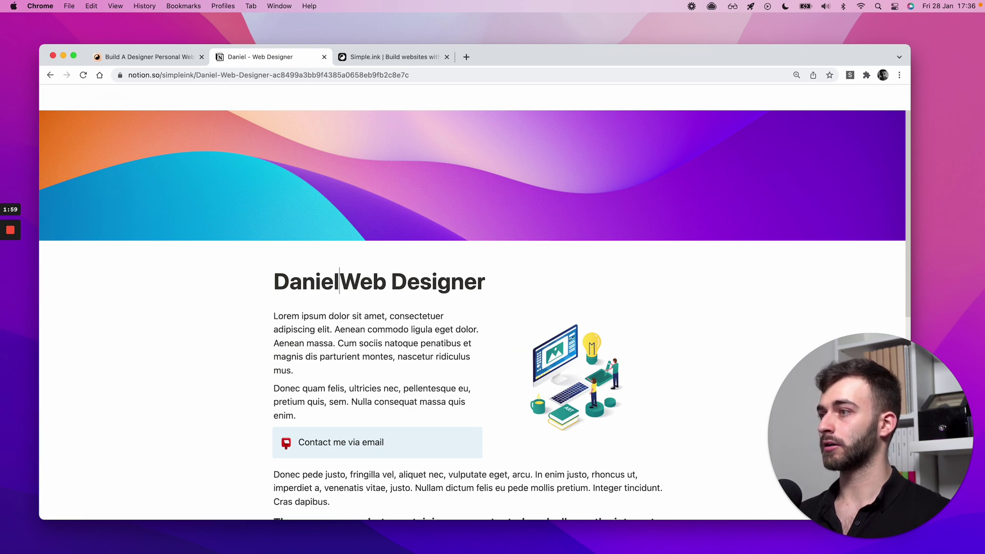
{"action": "type", "text": "("}
{"action": "key", "text": "super+Right"}
{"action": "type", "text": ")"}
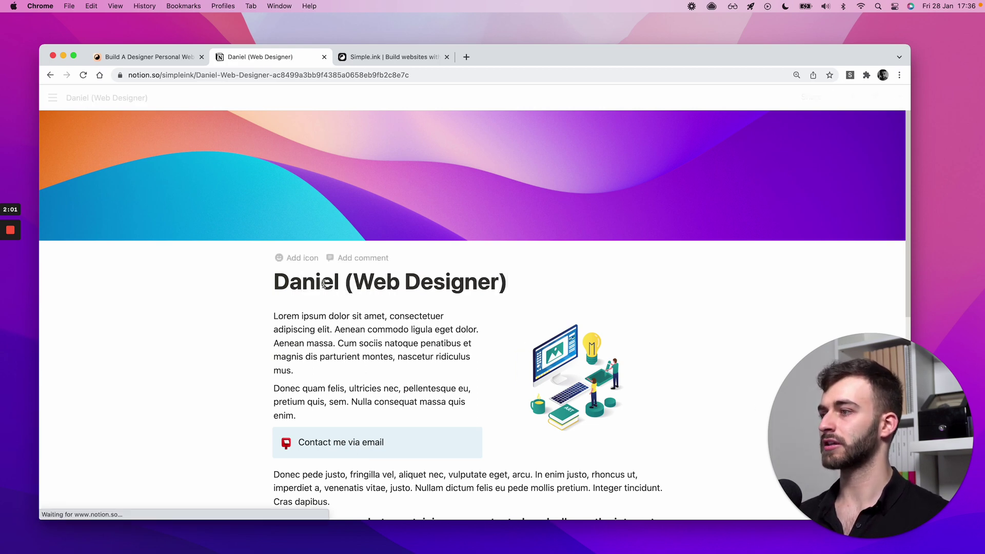
{"action": "scroll", "coordinate": [392, 245], "scroll_direction": "down", "scroll_amount": 8}
{"action": "scroll", "coordinate": [395, 248], "scroll_direction": "up", "scroll_amount": 8}
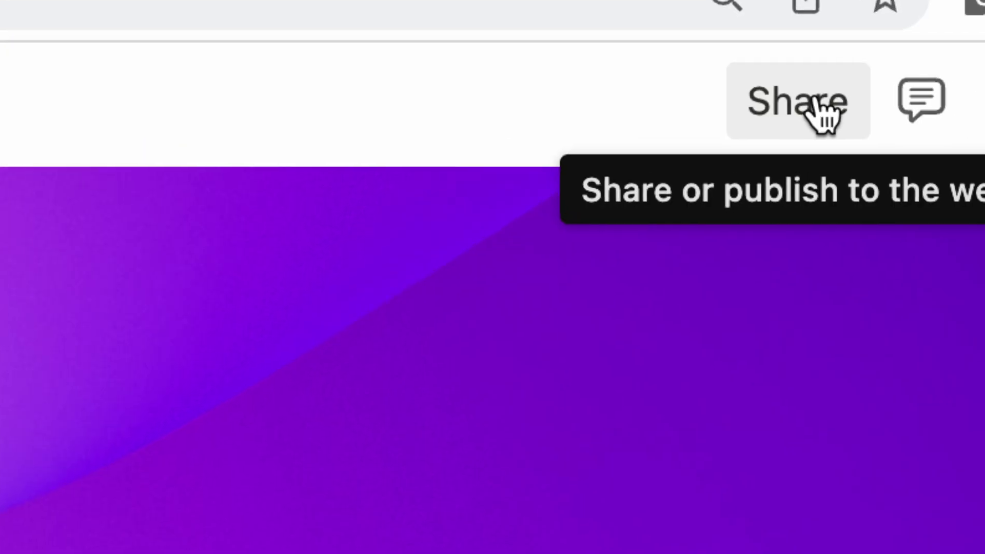
- Turn on Share to web for the portfolio page and copy its public notion.site link
{"action": "left_click", "coordinate": [816, 99]}
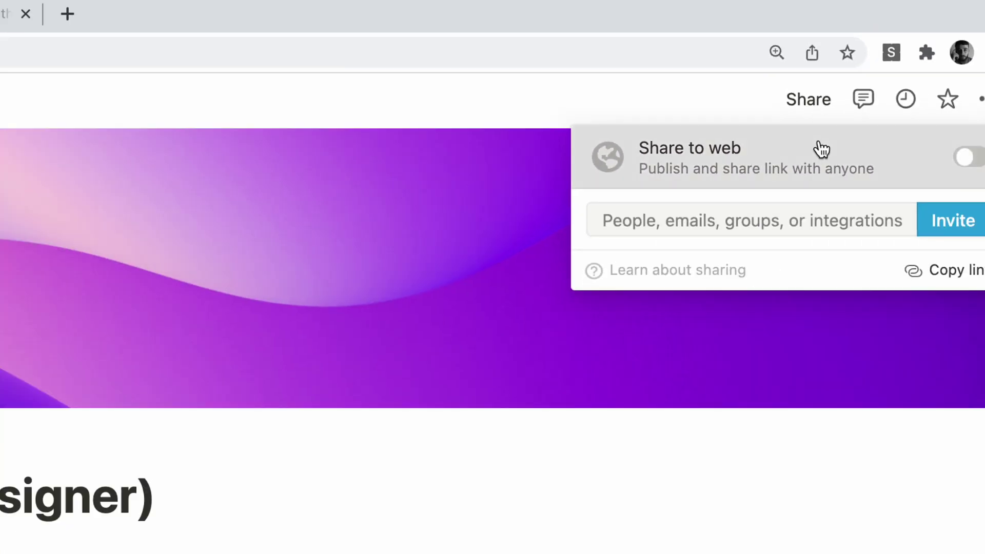
{"action": "left_click", "coordinate": [821, 184]}
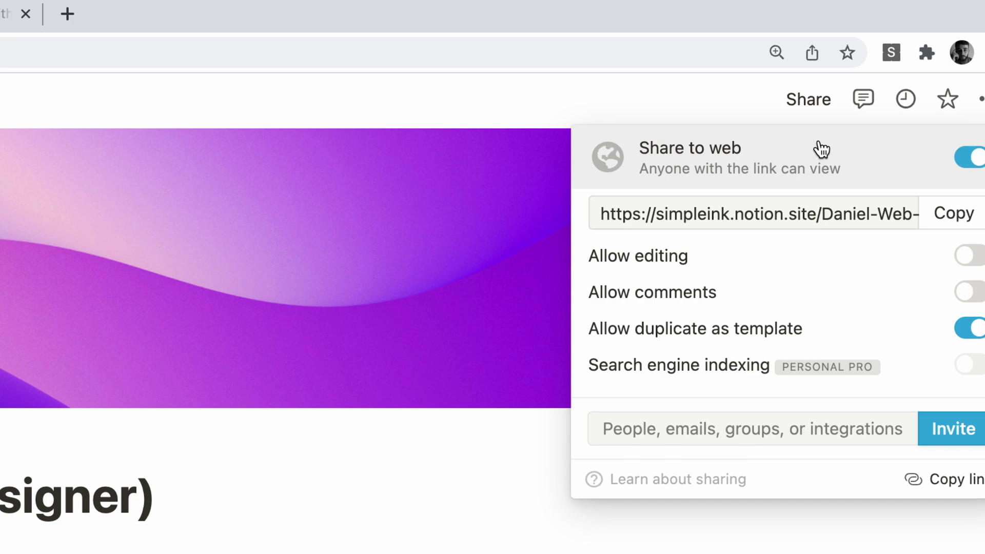
{"action": "left_click", "coordinate": [749, 214]}
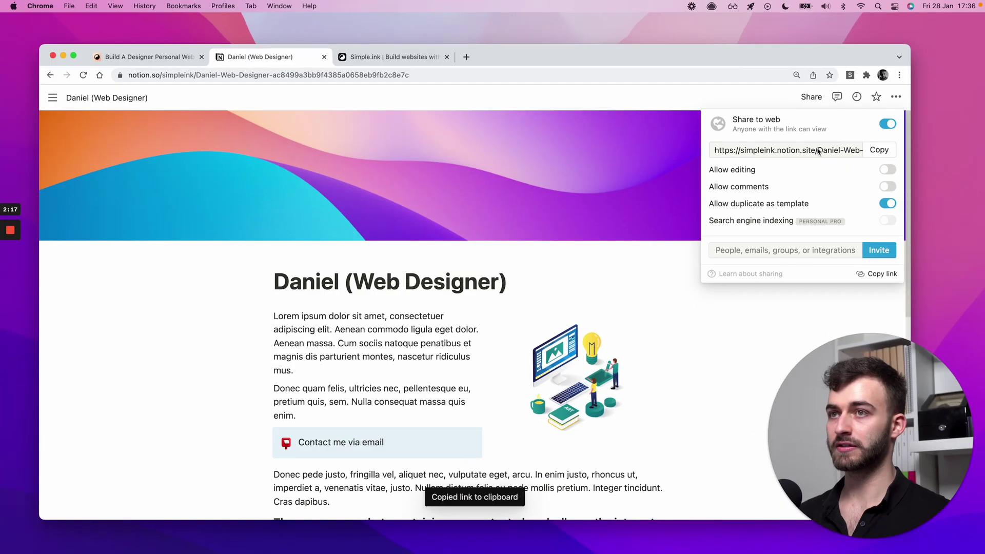
{"action": "left_click", "coordinate": [821, 97]}
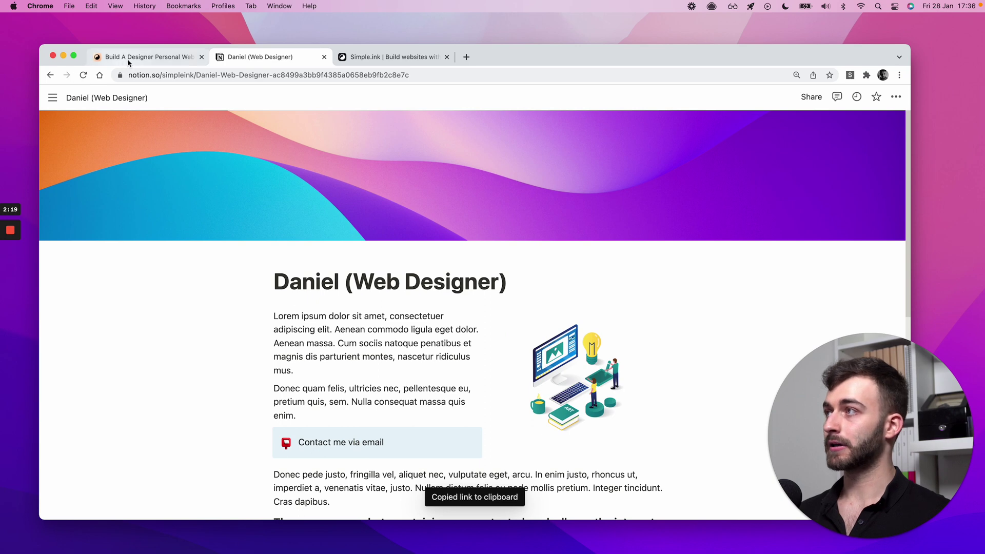
{"action": "left_click", "coordinate": [487, 281]}
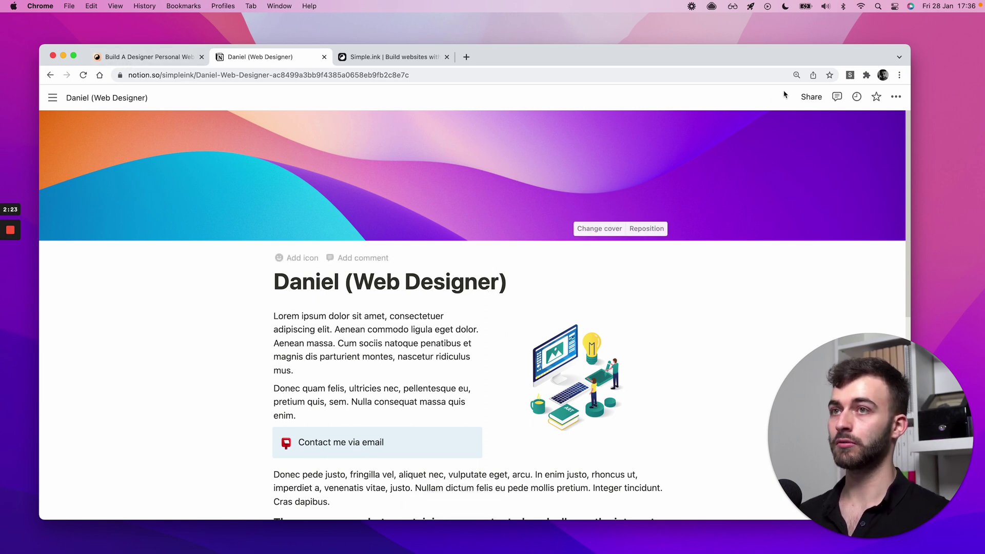
- Start turning the Notion page into a website with the Simple.ink extension, then copy its public link
{"action": "left_click", "coordinate": [849, 75]}
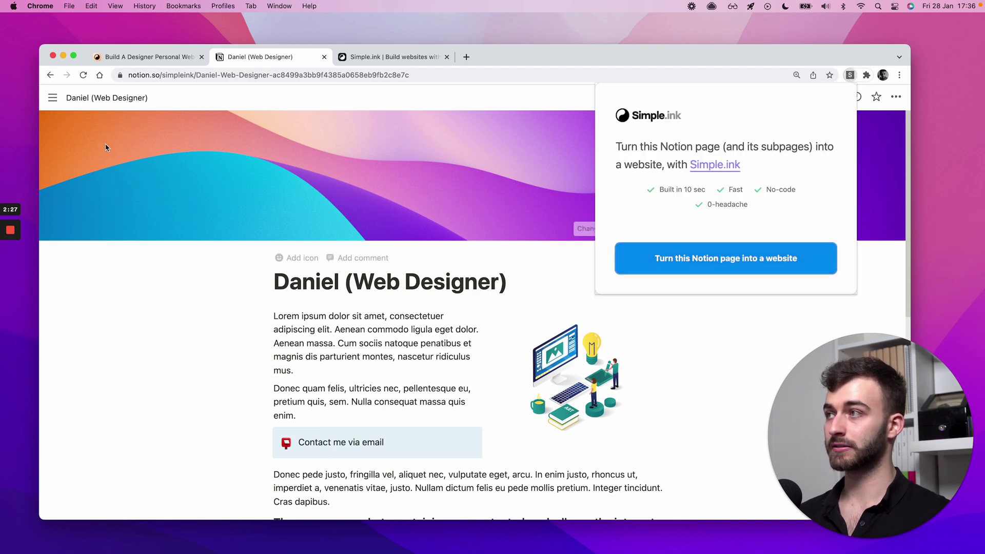
{"action": "left_click", "coordinate": [705, 255]}
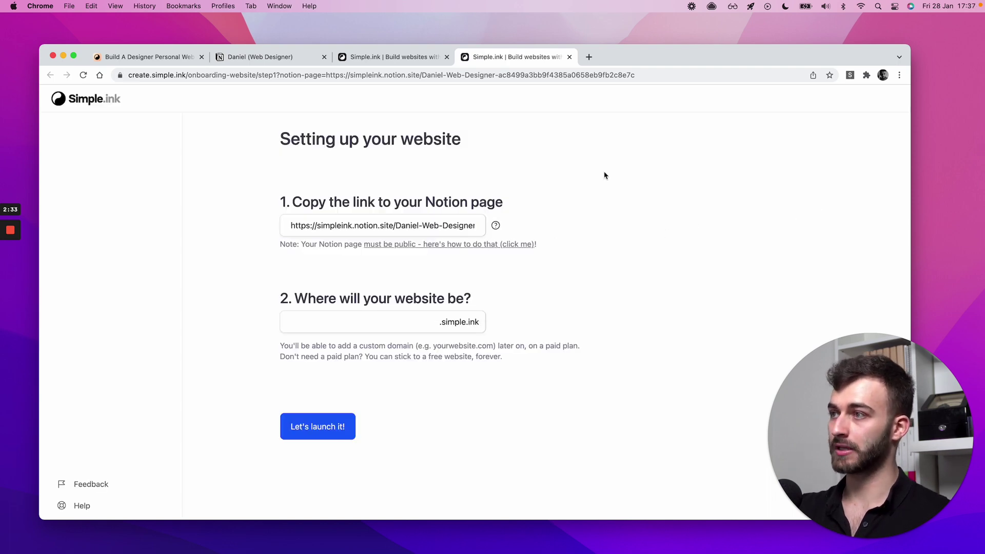
{"action": "left_click", "coordinate": [253, 57]}
{"action": "left_click", "coordinate": [812, 98]}
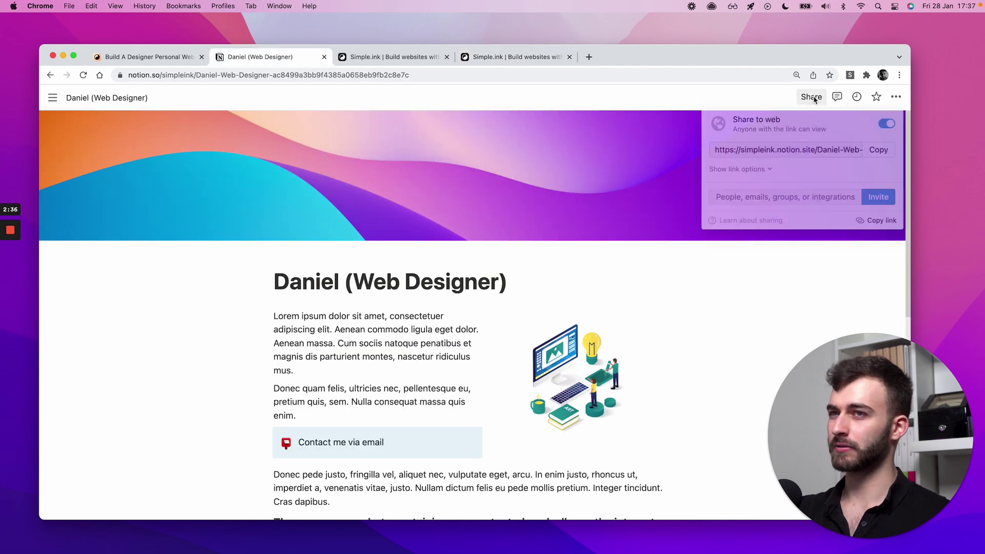
{"action": "left_click", "coordinate": [878, 150]}
- Close the extra website setup tab and recopy the portfolio's public link
{"action": "left_click", "coordinate": [515, 59]}
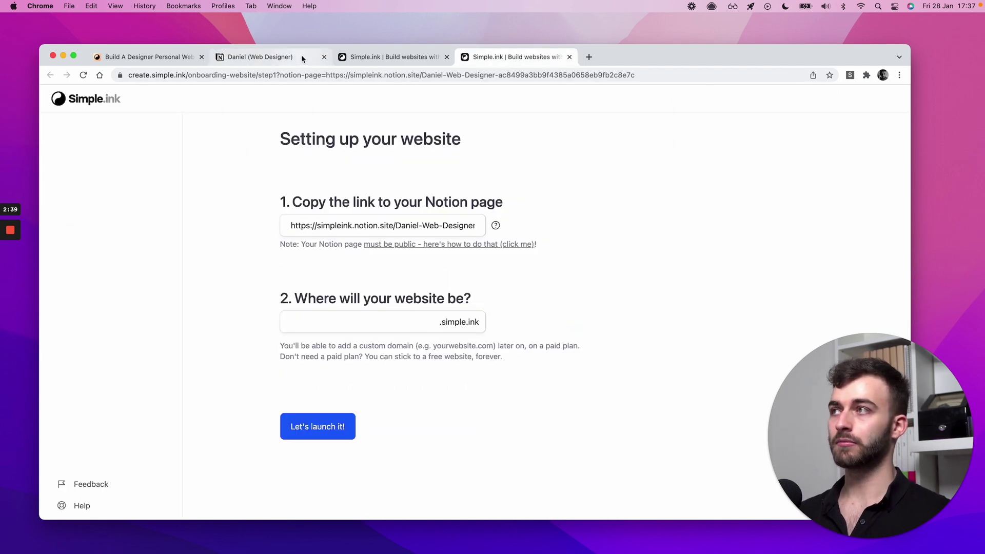
{"action": "key", "text": "super+w"}
{"action": "left_click", "coordinate": [254, 57]}
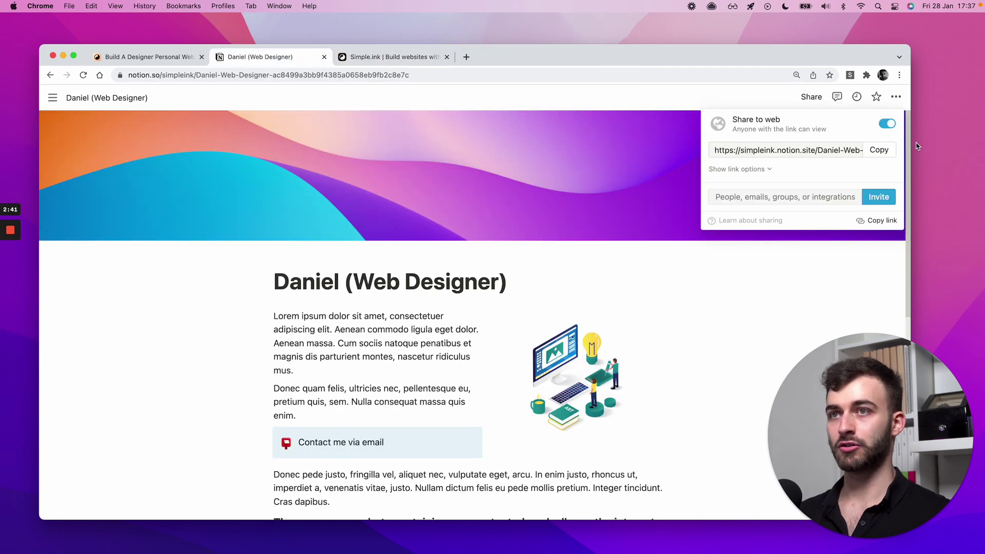
{"action": "left_click", "coordinate": [878, 150]}
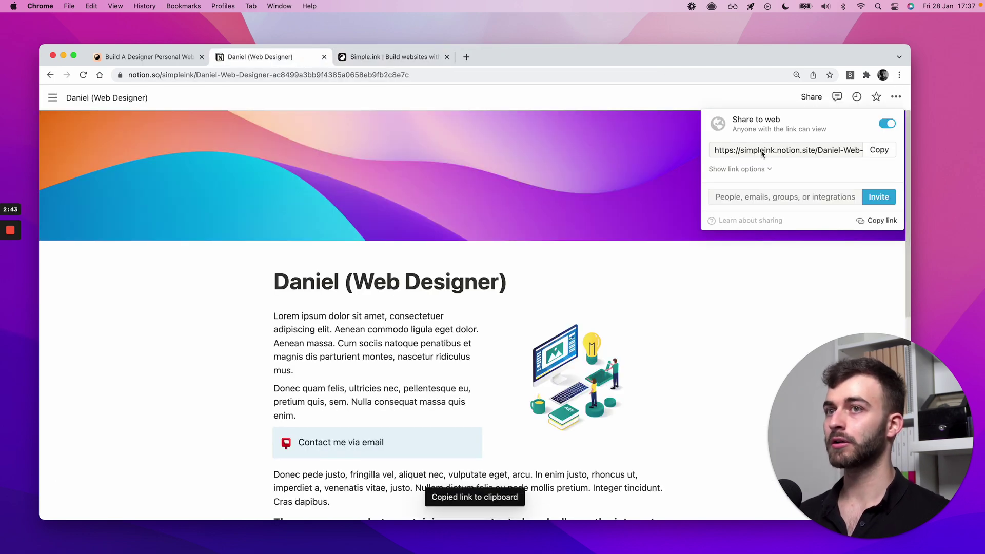
- Back on the Simple.ink templates page, bring up and dismiss the free website-building prompt
{"action": "left_click", "coordinate": [164, 57]}
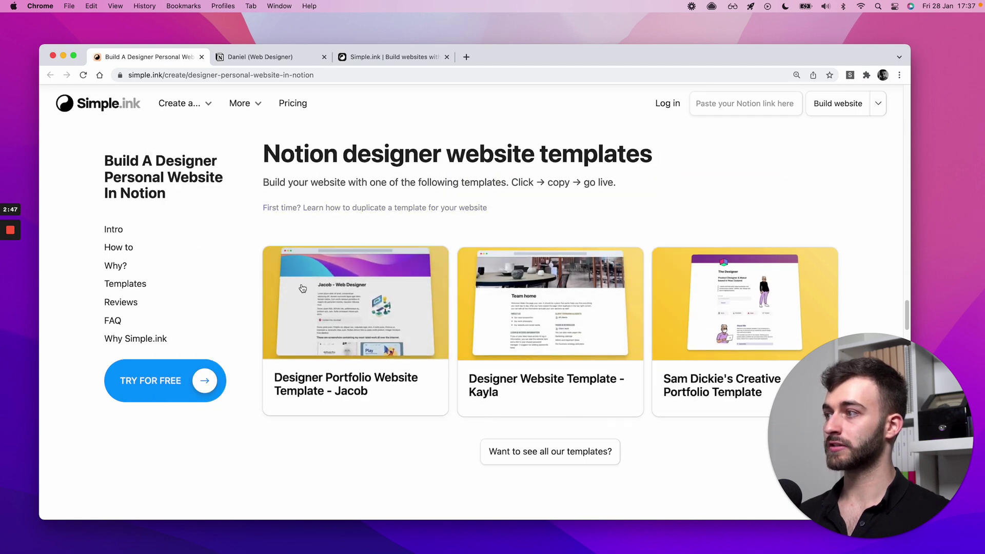
{"action": "left_click", "coordinate": [744, 103]}
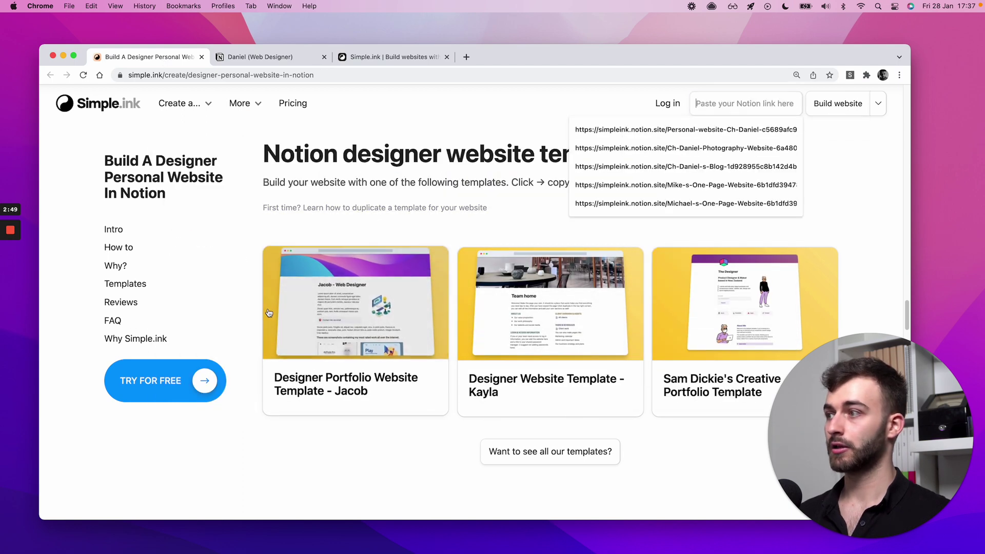
{"action": "left_click", "coordinate": [164, 380]}
{"action": "left_click", "coordinate": [285, 341]}
{"action": "key", "text": "Escape"}
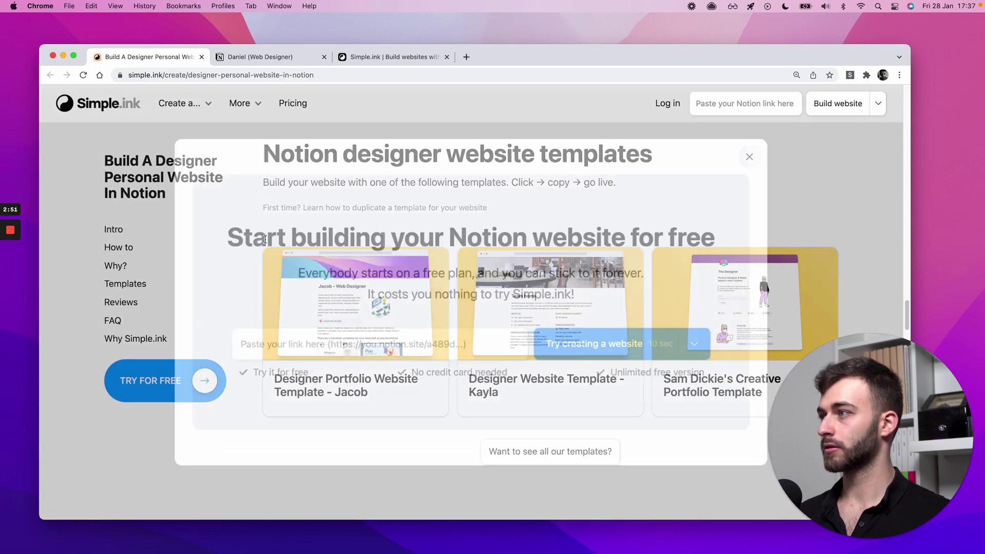
{"action": "scroll", "coordinate": [435, 263], "scroll_direction": "up", "scroll_amount": 10}
- Paste the copied Notion link into the hero link field and start creating the website
{"action": "left_click", "coordinate": [334, 336]}
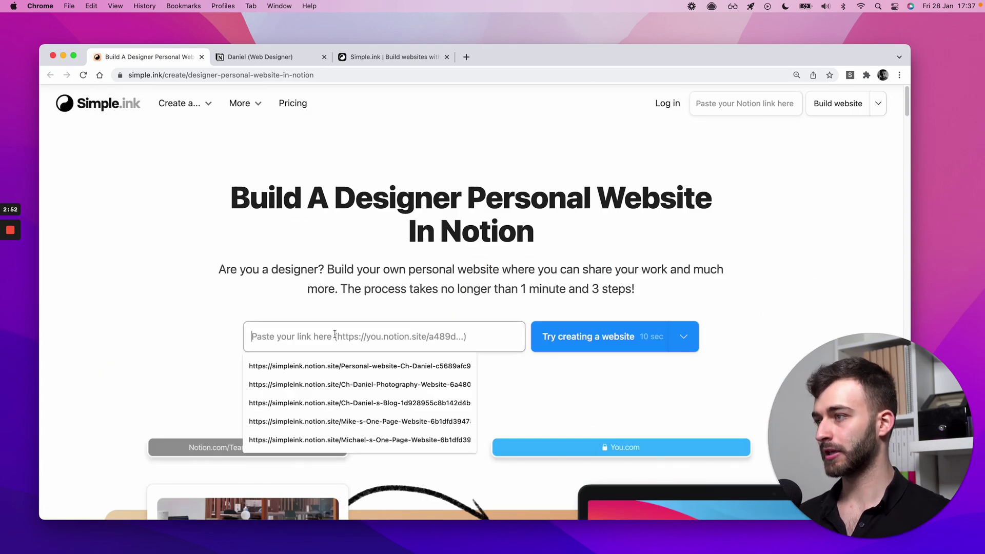
{"action": "left_click", "coordinate": [273, 335]}
{"action": "left_click", "coordinate": [254, 339]}
{"action": "right_click", "coordinate": [266, 339]}
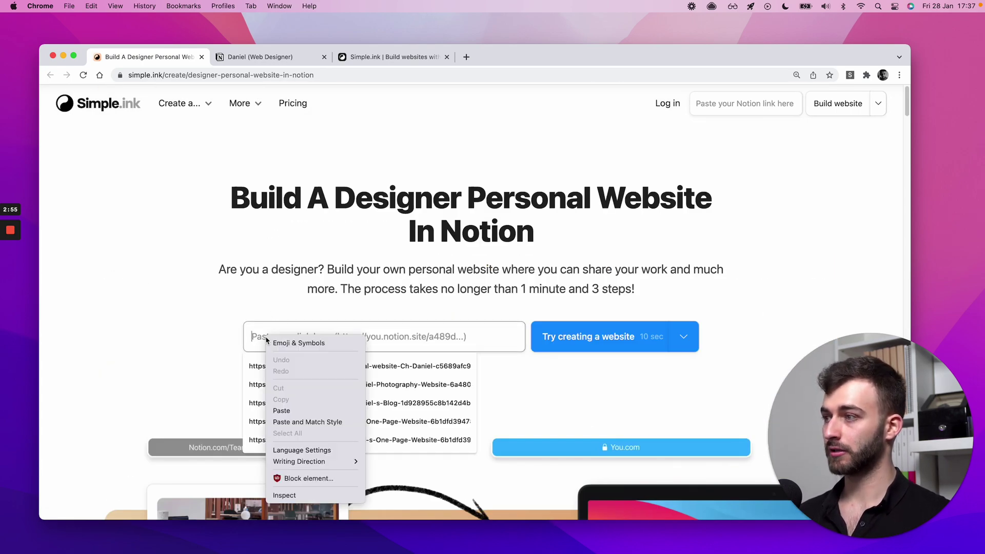
{"action": "left_click", "coordinate": [282, 411]}
{"action": "left_click", "coordinate": [594, 344]}
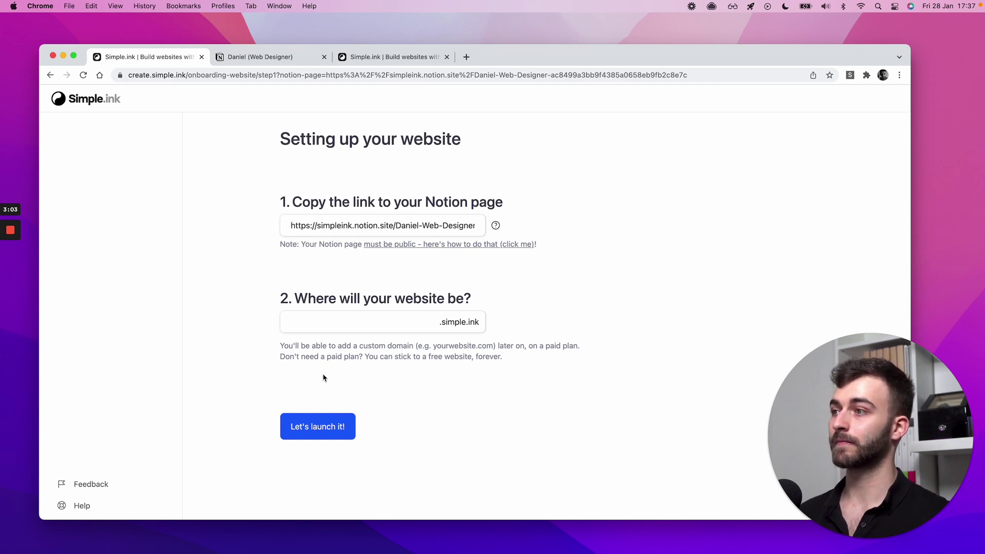
- Close the sharing popup on the Notion portfolio tab, then return to website setup
{"action": "left_click_drag", "start_coordinate": [368, 202], "coordinate": [467, 202]}
{"action": "left_click", "coordinate": [466, 202]}
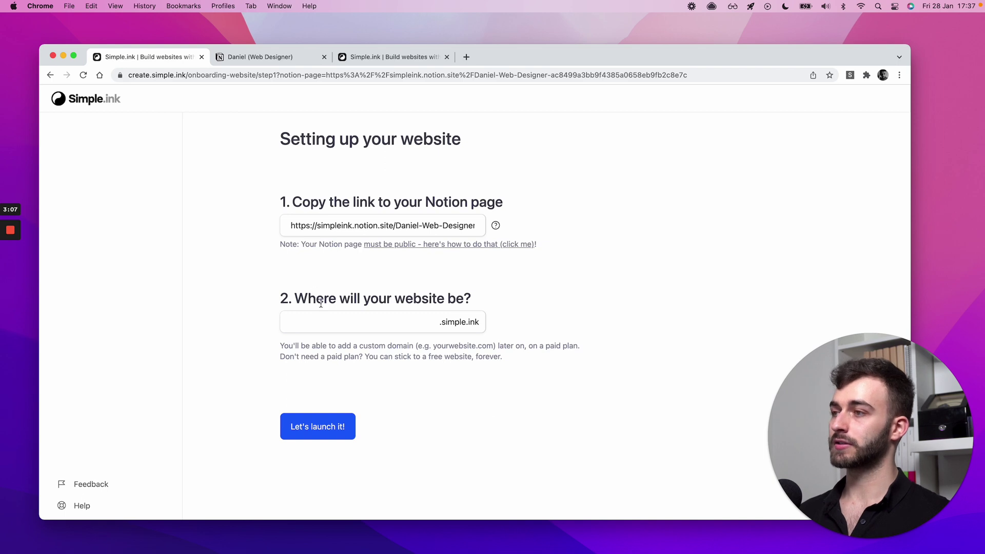
{"action": "left_click", "coordinate": [321, 321]}
{"action": "left_click", "coordinate": [321, 321]}
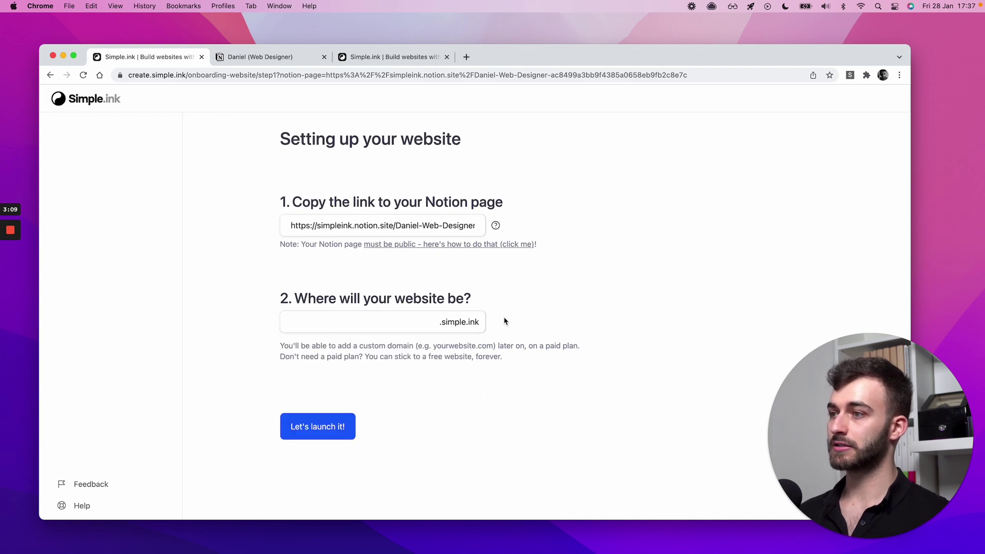
{"action": "left_click", "coordinate": [362, 57]}
{"action": "left_click", "coordinate": [259, 57]}
{"action": "left_click", "coordinate": [434, 244]}
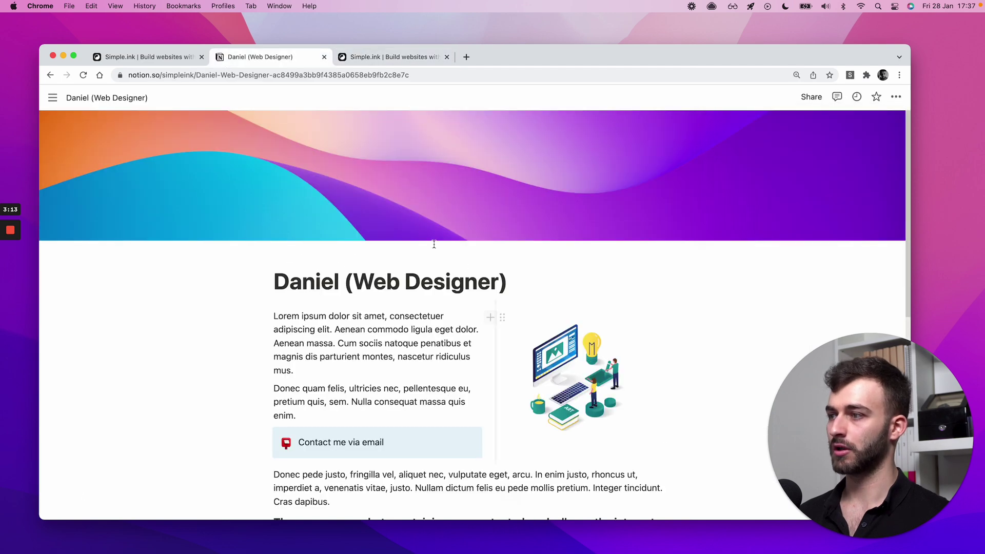
{"action": "left_click", "coordinate": [161, 59]}
- Enter the subdomain chdaniel-design-website2 and launch the website
{"action": "left_click_drag", "start_coordinate": [438, 322], "coordinate": [481, 322]}
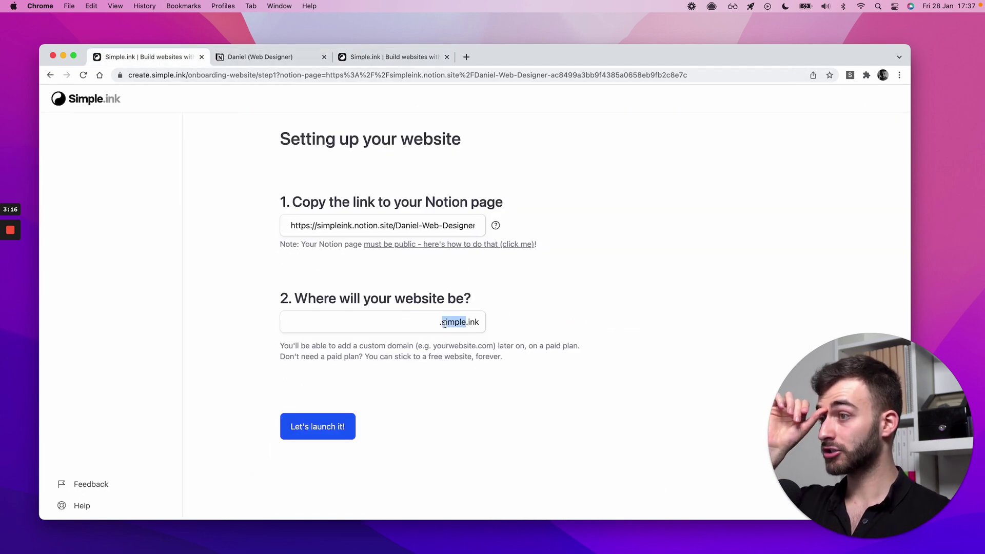
{"action": "left_click", "coordinate": [518, 288]}
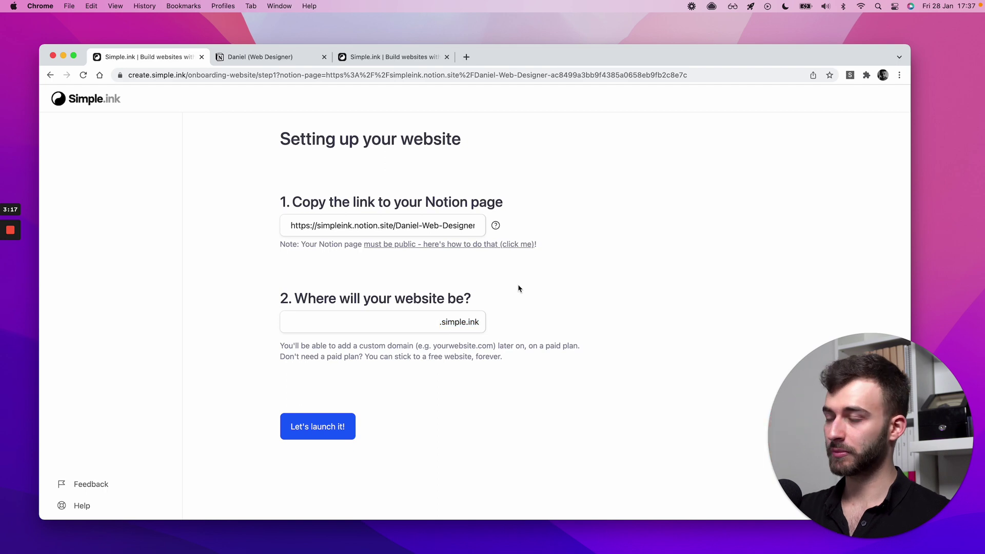
{"action": "left_click", "coordinate": [426, 318]}
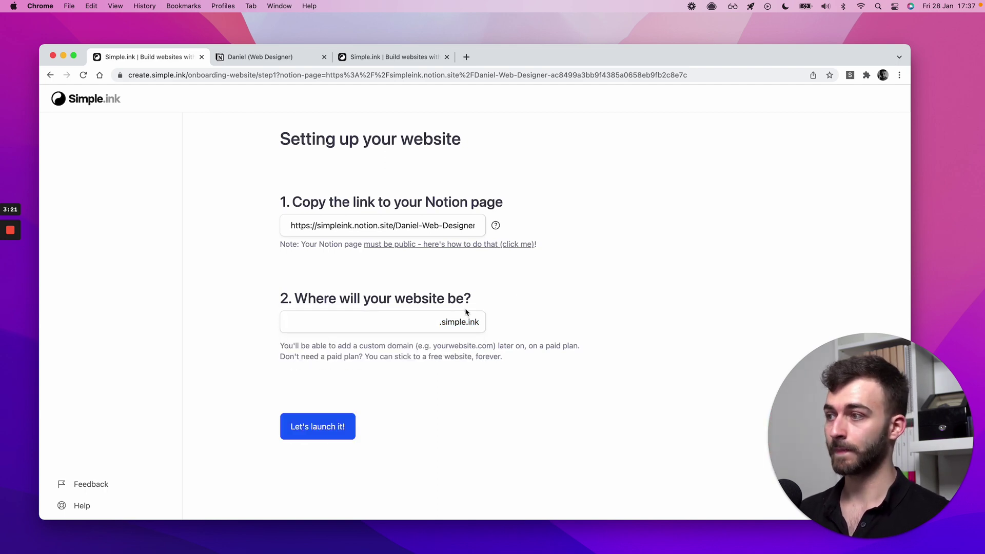
{"action": "left_click", "coordinate": [364, 321]}
{"action": "type", "text": "chdaniel"}
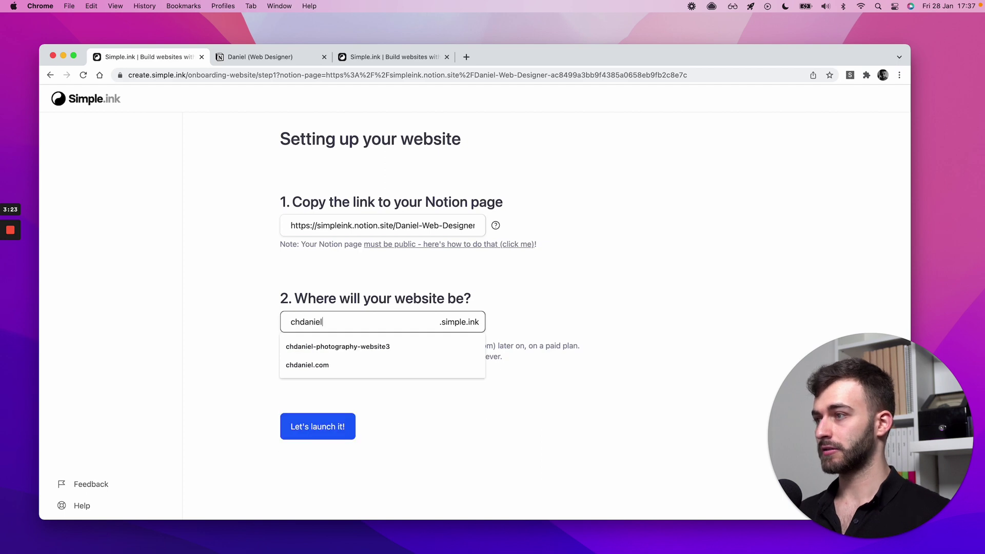
{"action": "type", "text": "-design-wesbtie"}
{"action": "key", "text": "BackSpace"}
{"action": "key", "text": "BackSpace"}
{"action": "key", "text": "BackSpace"}
{"action": "key", "text": "BackSpace"}
{"action": "key", "text": "BackSpace"}
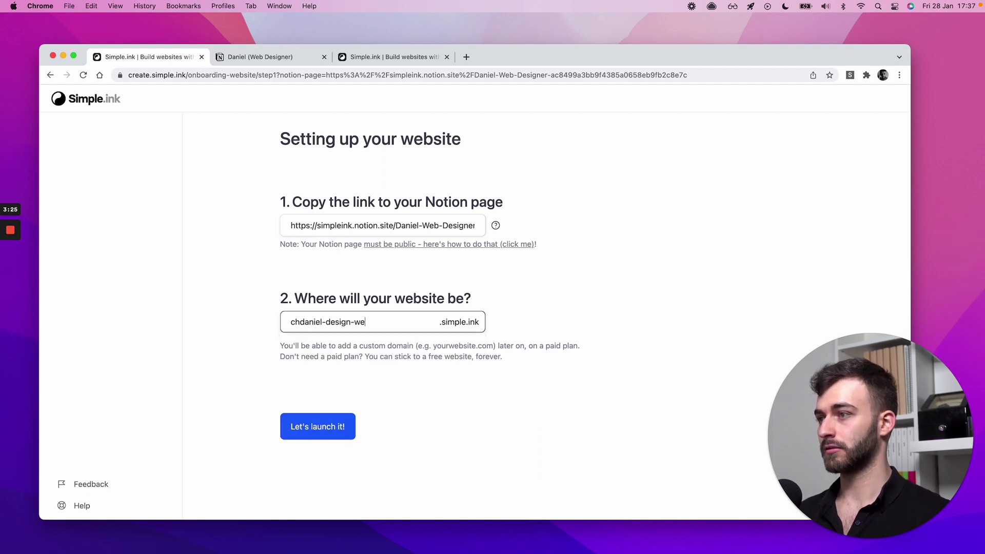
{"action": "type", "text": "bsite1"}
{"action": "left_click", "coordinate": [397, 285]}
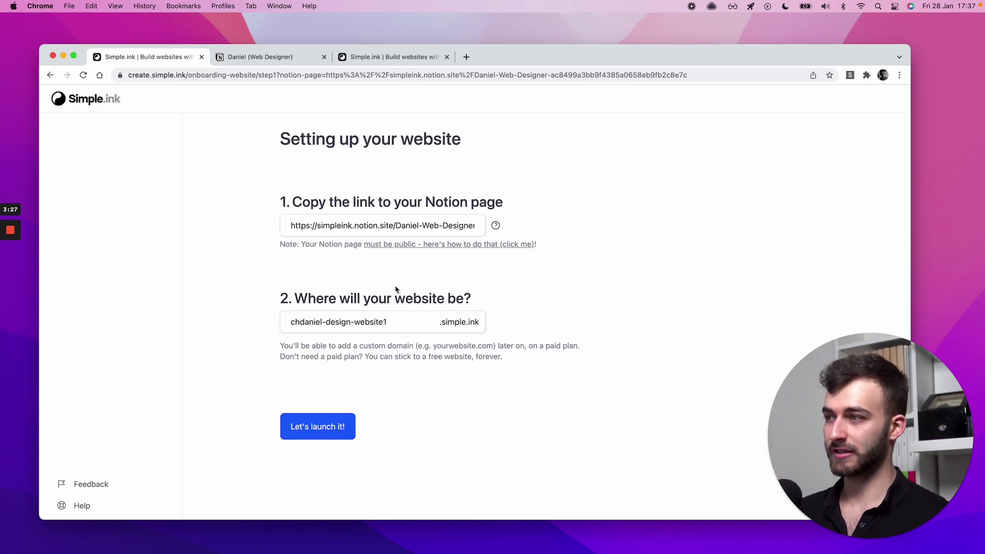
{"action": "left_click", "coordinate": [318, 321]}
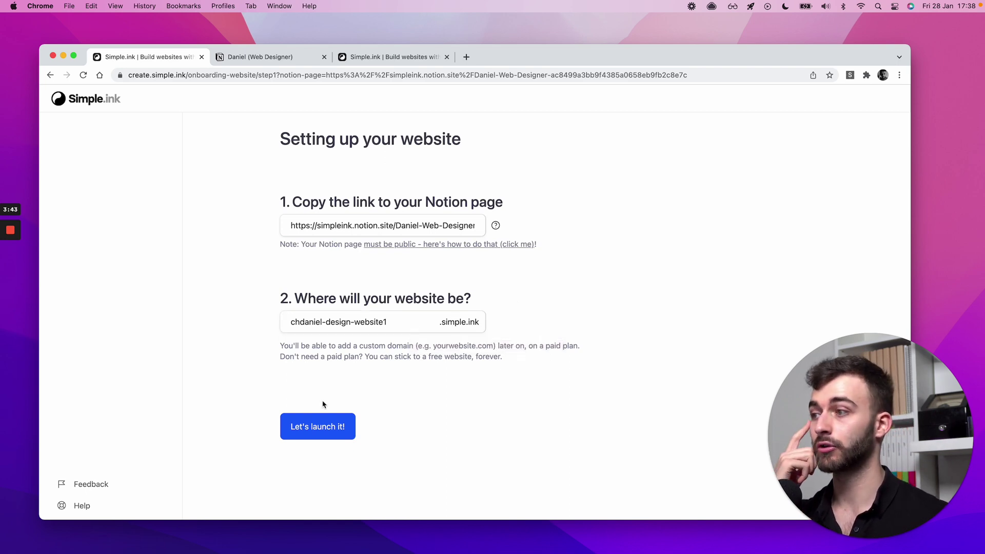
{"action": "left_click", "coordinate": [320, 427]}
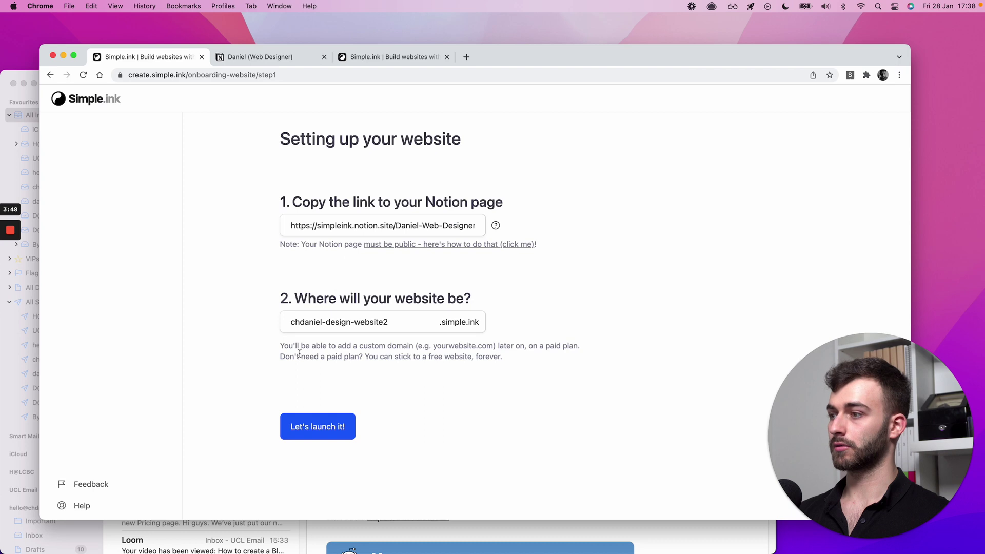
{"action": "left_click", "coordinate": [298, 432]}
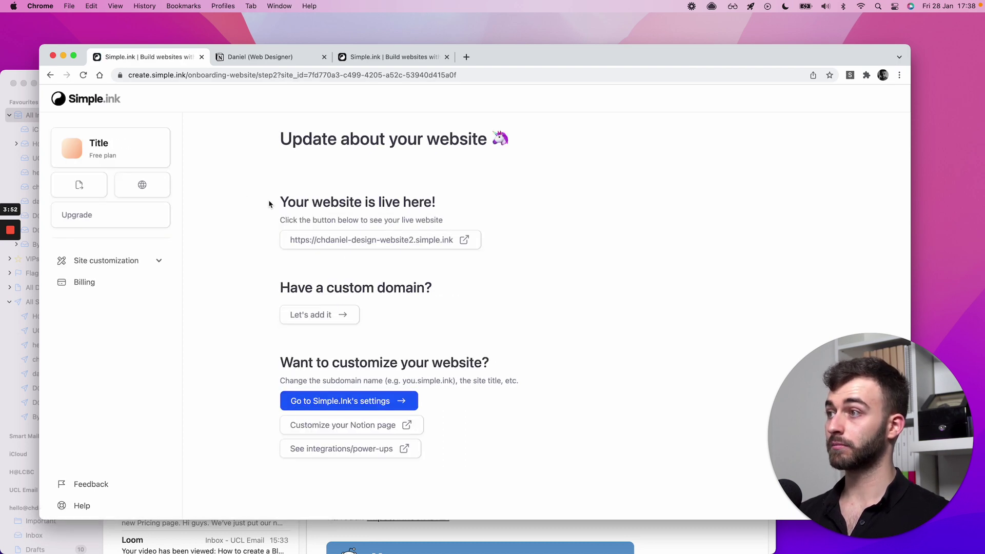
- Open the live chdaniel-design-website2 site in a new tab, plus the integrations/power-ups page
{"action": "left_click_drag", "start_coordinate": [184, 57], "coordinate": [405, 59]}
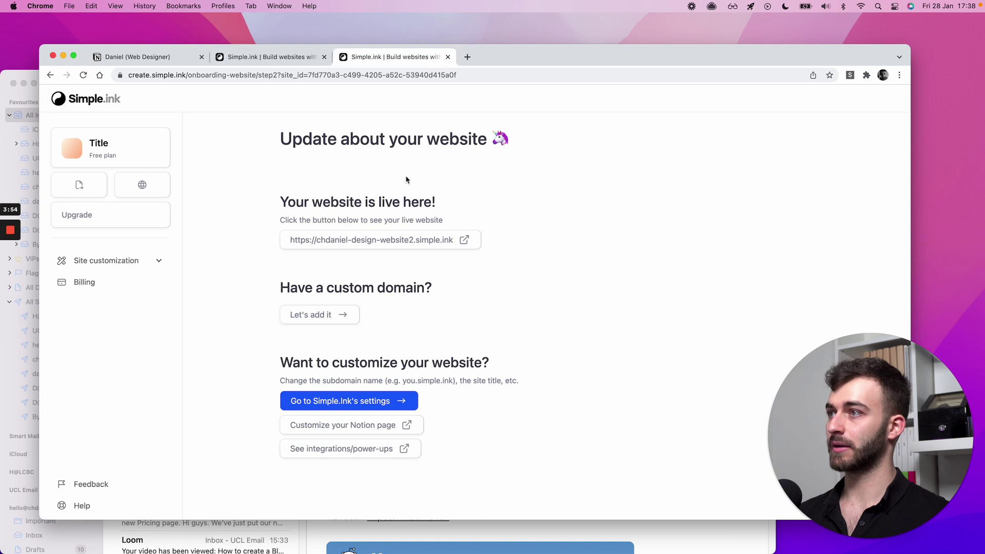
{"action": "left_click", "coordinate": [369, 241]}
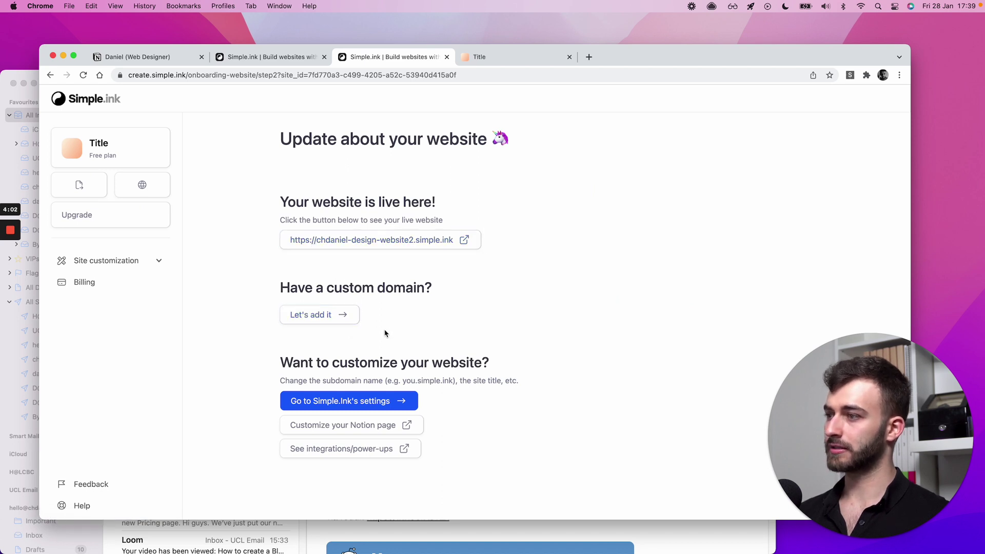
{"action": "left_click", "coordinate": [314, 453]}
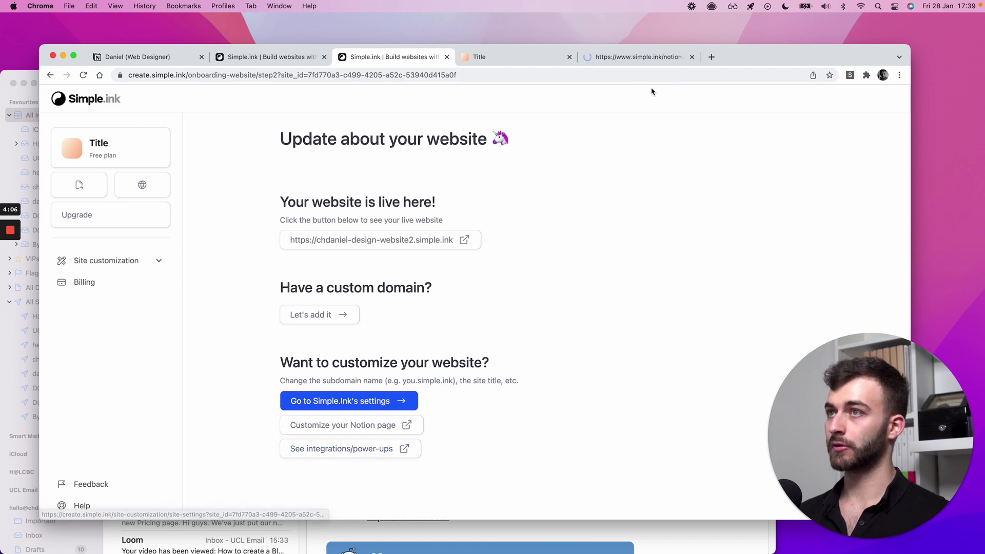
- Scroll through the Notion Integrations page, close it, and return to the live site
{"action": "left_click", "coordinate": [635, 57]}
{"action": "scroll", "coordinate": [510, 215], "scroll_direction": "down", "scroll_amount": 10}
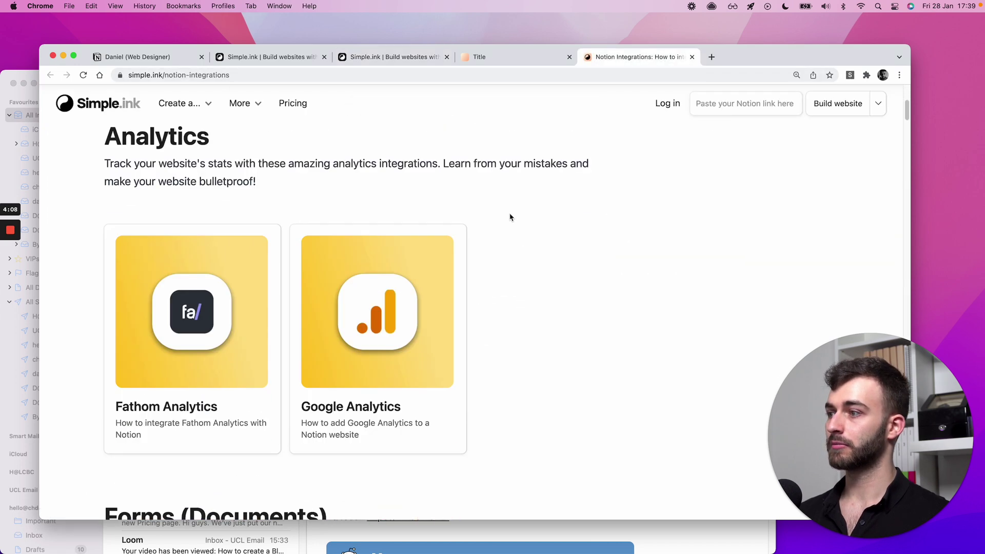
{"action": "scroll", "coordinate": [316, 316], "scroll_direction": "down", "scroll_amount": 5}
{"action": "scroll", "coordinate": [285, 231], "scroll_direction": "down", "scroll_amount": 5}
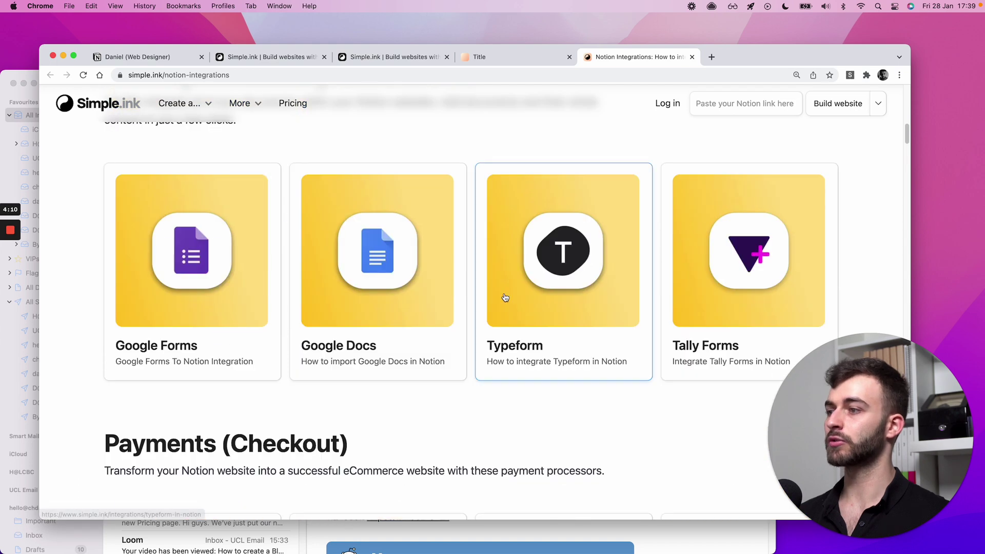
{"action": "scroll", "coordinate": [504, 295], "scroll_direction": "down", "scroll_amount": 10}
{"action": "key", "text": "super+w"}
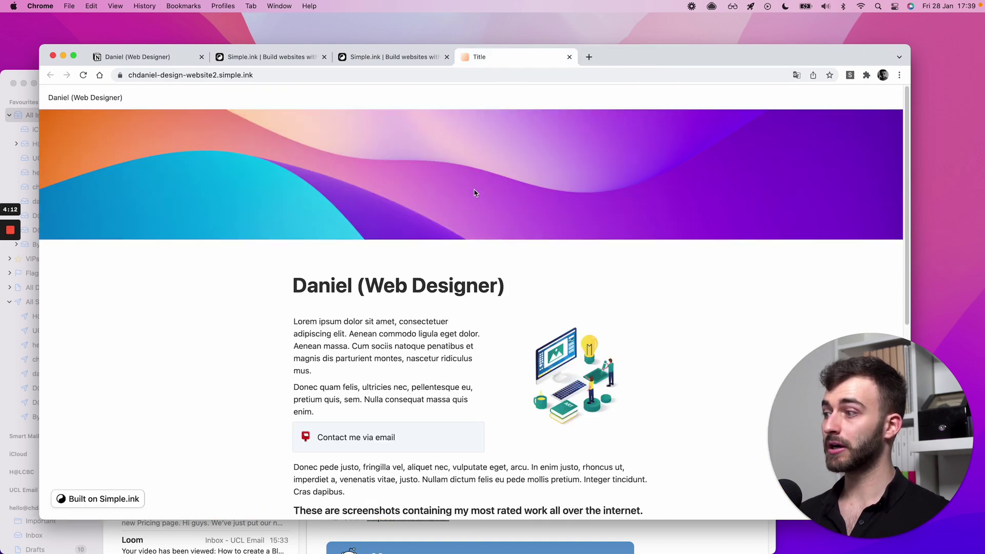
{"action": "key", "text": "ctrl+shift+Tab"}
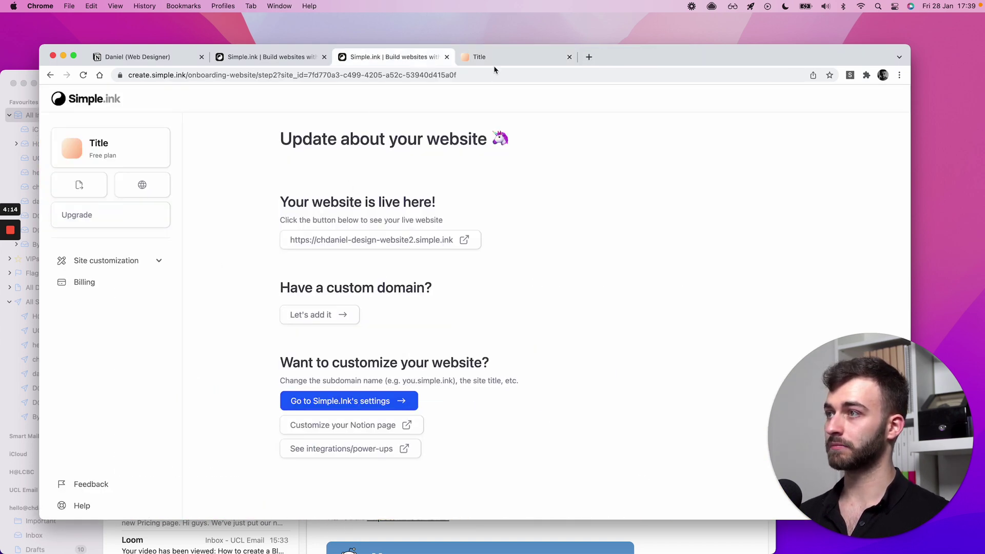
{"action": "left_click", "coordinate": [539, 56]}
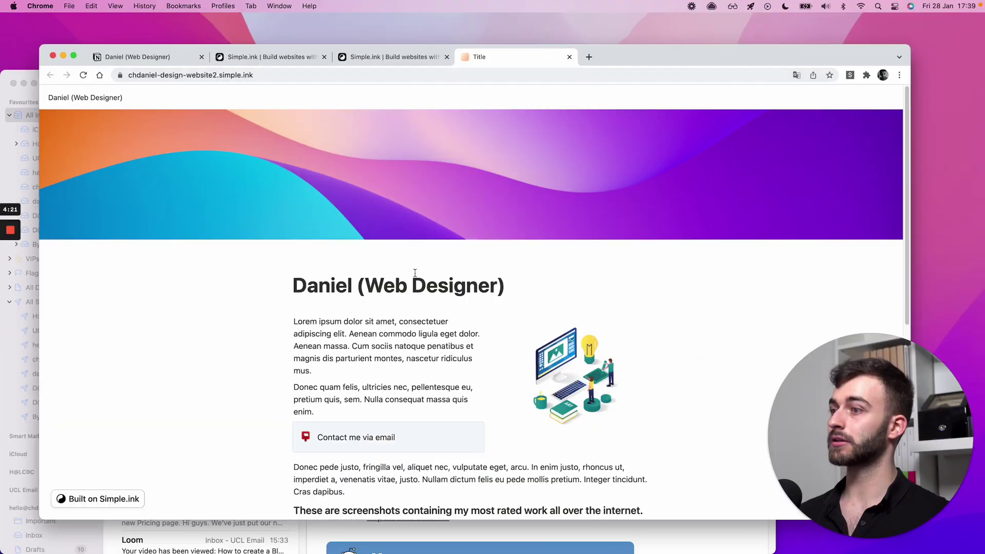
- Review the live portfolio site, then reopen it from the dashboard's live link
{"action": "scroll", "coordinate": [416, 274], "scroll_direction": "down", "scroll_amount": 2}
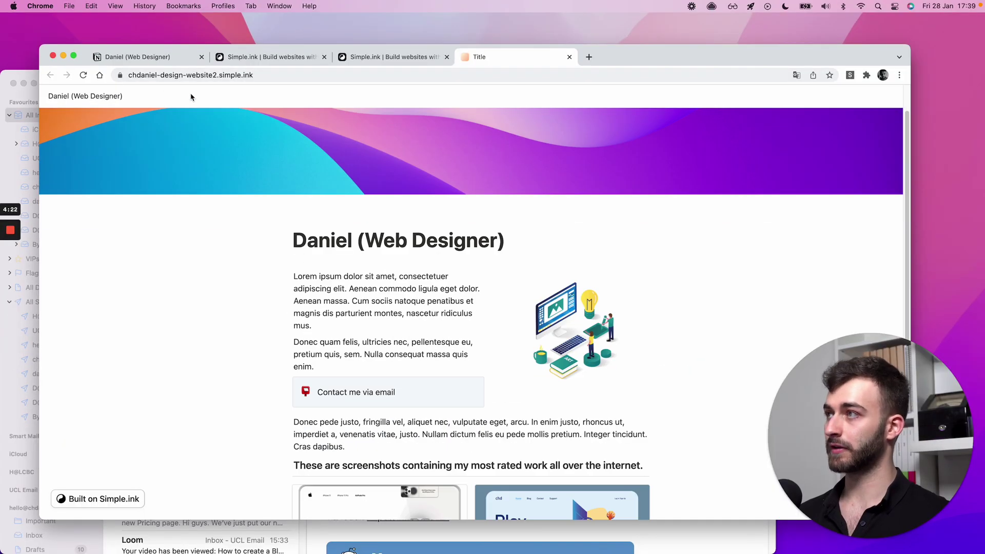
{"action": "scroll", "coordinate": [349, 305], "scroll_direction": "down", "scroll_amount": 6}
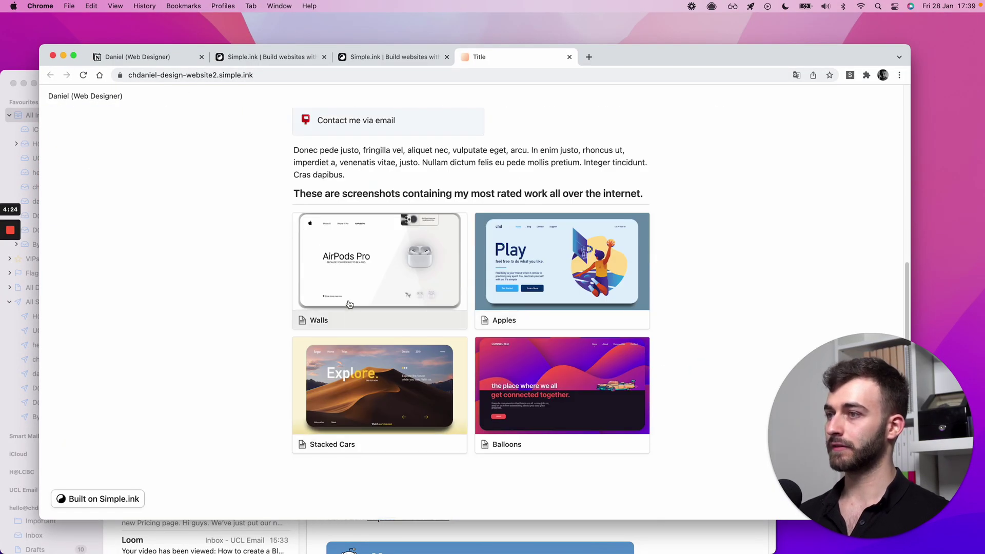
{"action": "scroll", "coordinate": [359, 288], "scroll_direction": "up", "scroll_amount": 10}
{"action": "key", "text": "ctrl+shift+Tab"}
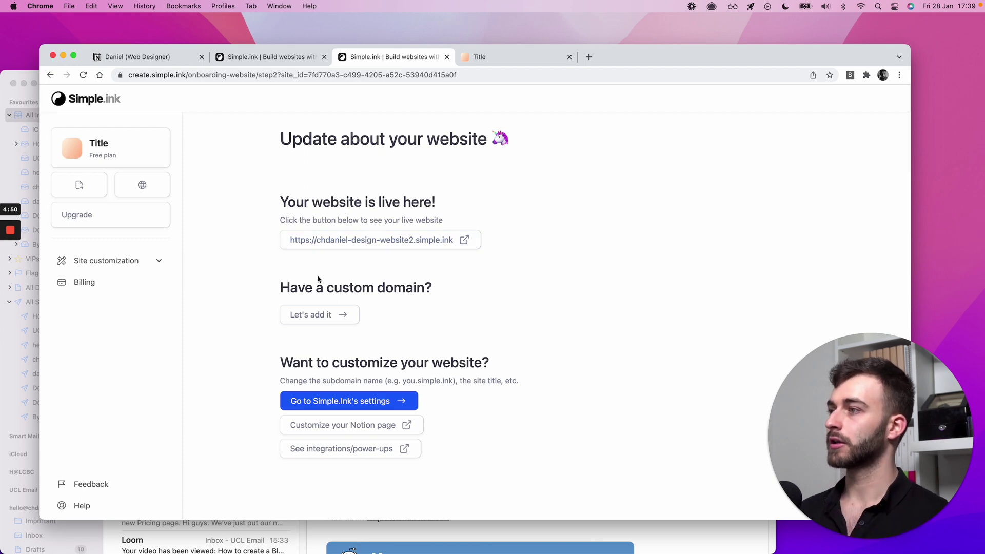
{"action": "left_click", "coordinate": [344, 240]}
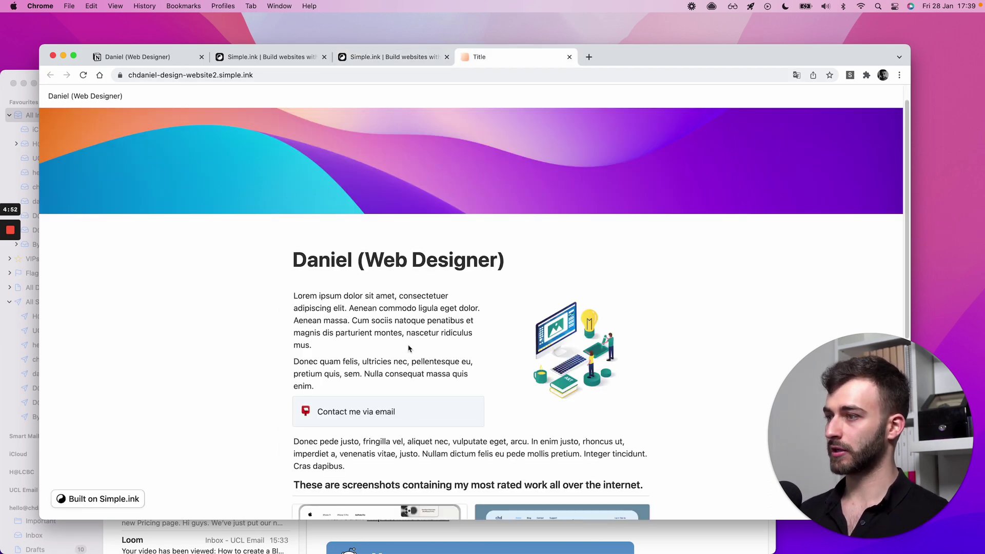
- Prefix the Notion page title with 'Ch'
{"action": "left_click_drag", "start_coordinate": [169, 58], "coordinate": [429, 60]}
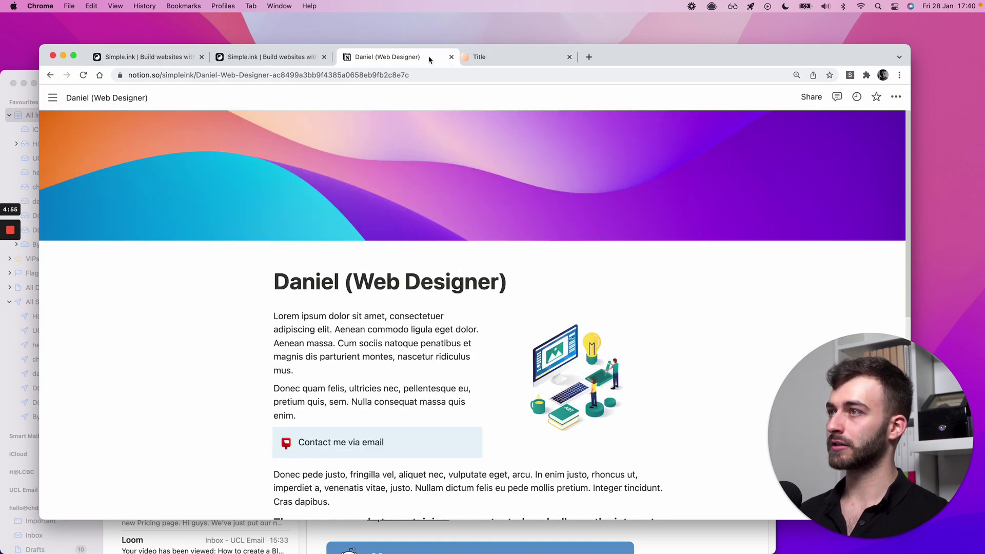
{"action": "left_click", "coordinate": [613, 280]}
{"action": "key", "text": "super+Left"}
{"action": "type", "text": "Ch"}
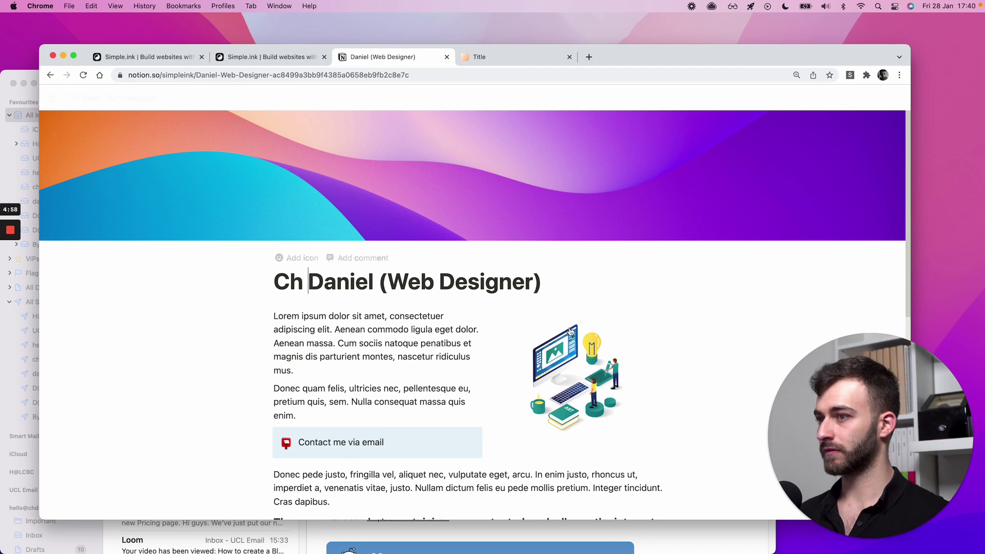
{"action": "scroll", "coordinate": [419, 341], "scroll_direction": "down", "scroll_amount": 3}
- Extend the callout to 'Contact me via email here' and reload the live site
{"action": "left_click", "coordinate": [418, 342]}
{"action": "type", "text": "here"}
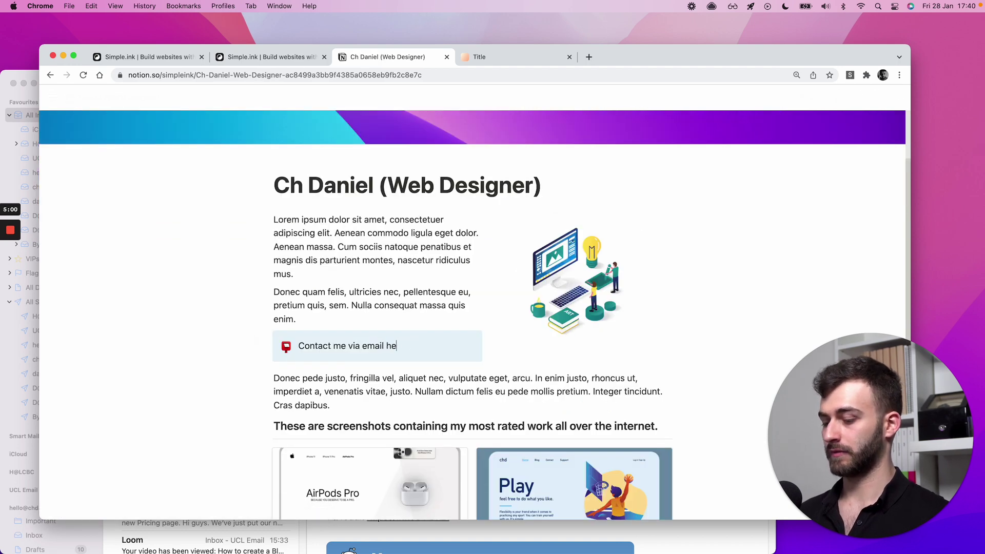
{"action": "left_click", "coordinate": [228, 227]}
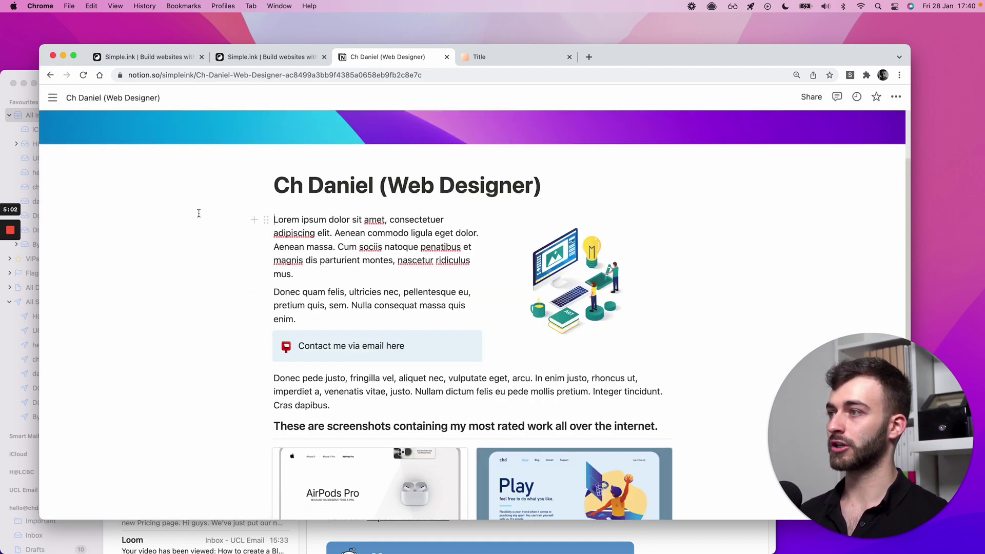
{"action": "key", "text": "ctrl+Tab"}
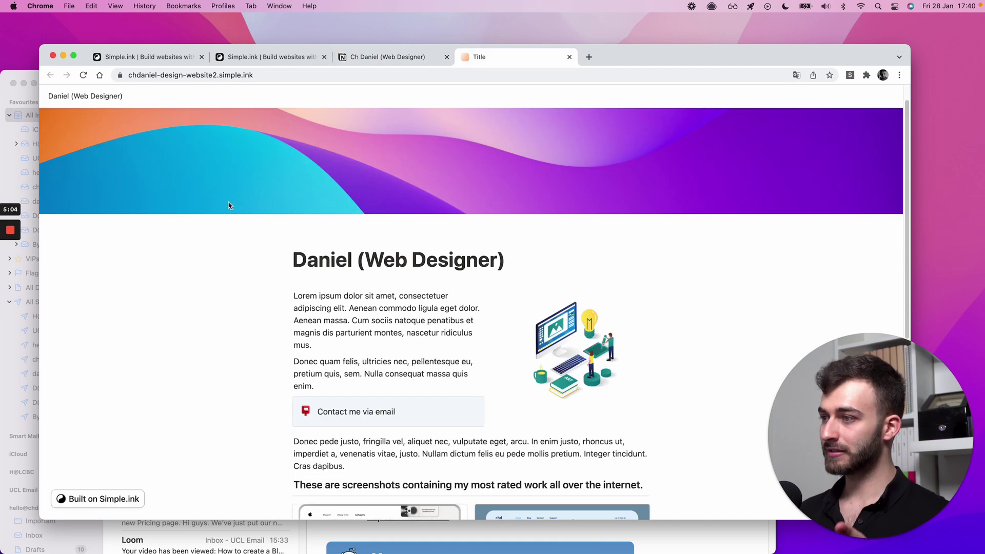
{"action": "key", "text": "cmd+r"}
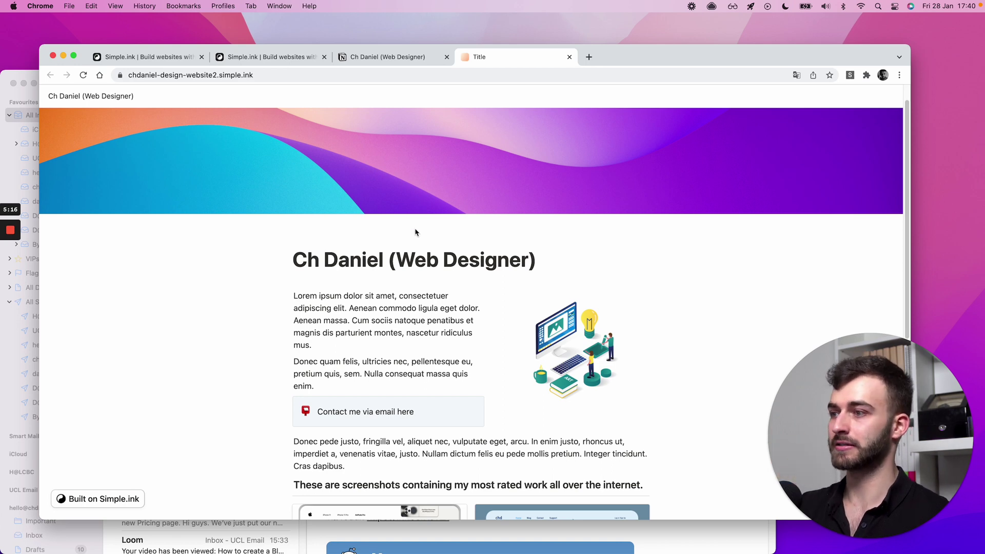
- Scroll through the refreshed live site to check the Ch title and updated callout
{"action": "scroll", "coordinate": [415, 232], "scroll_direction": "down", "scroll_amount": 6}
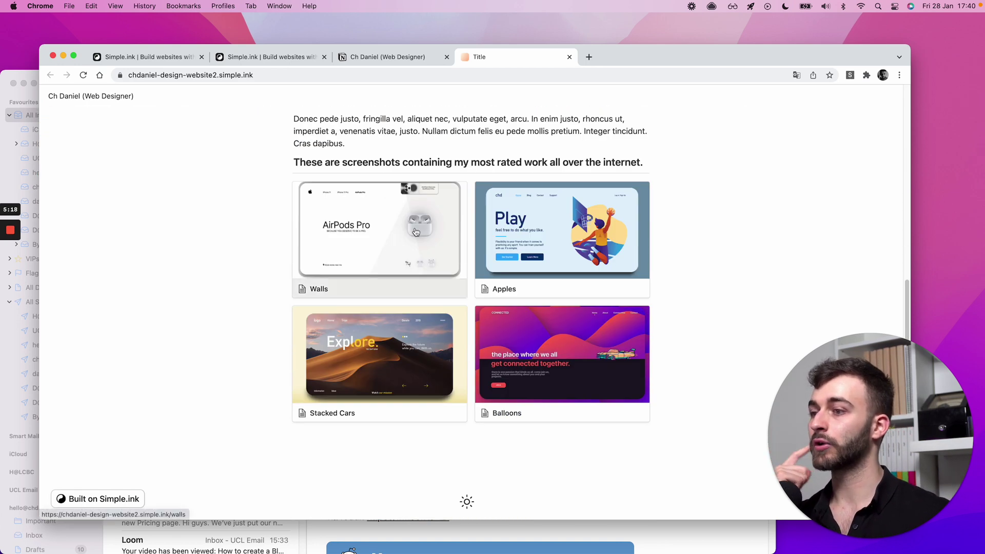
{"action": "scroll", "coordinate": [416, 233], "scroll_direction": "up", "scroll_amount": 2}
{"action": "scroll", "coordinate": [416, 232], "scroll_direction": "down", "scroll_amount": 2}
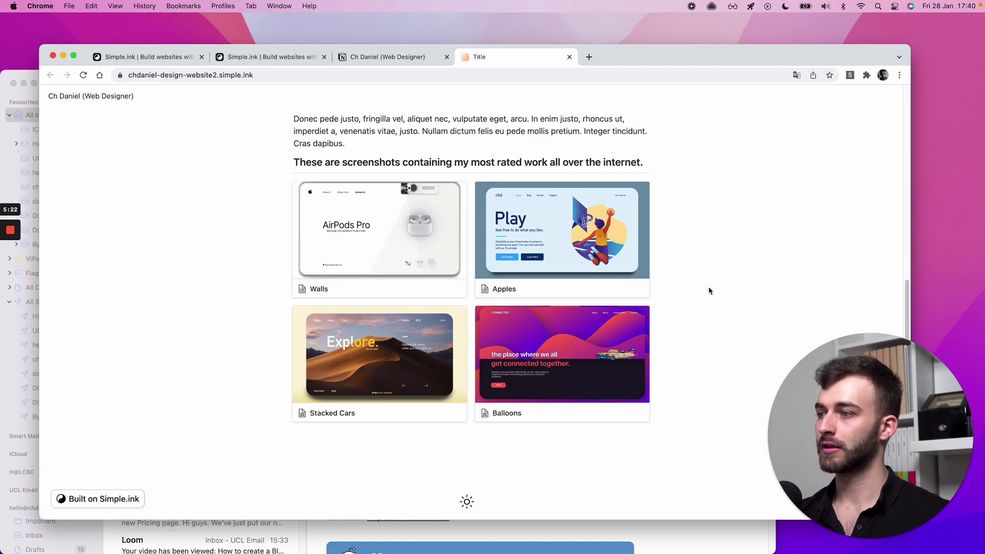
- Load the simple.ink homepage in a new tab, inspect its tagline, then close it
{"action": "key", "text": "super+t"}
{"action": "type", "text": "simple.ink"}
{"action": "key", "text": "Return"}
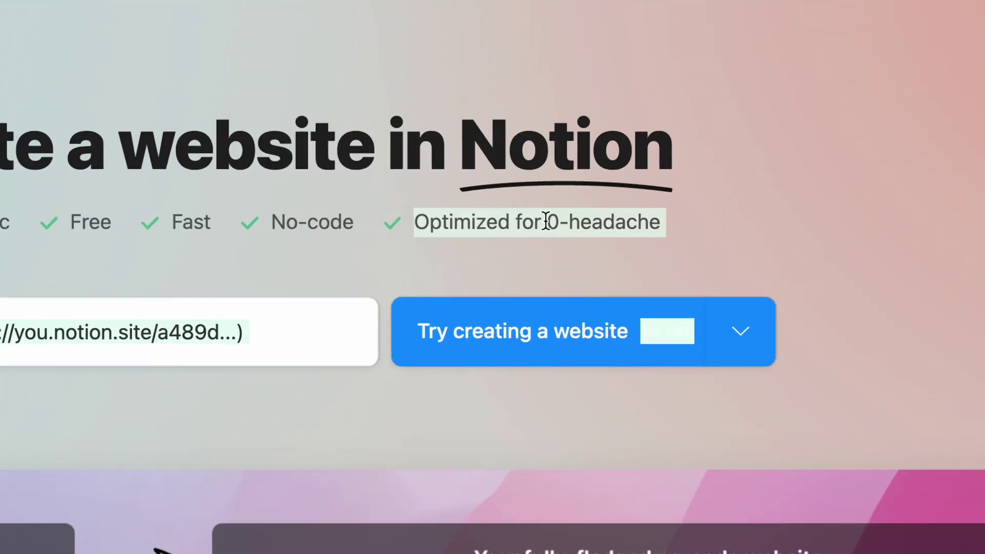
{"action": "right_click", "coordinate": [600, 225]}
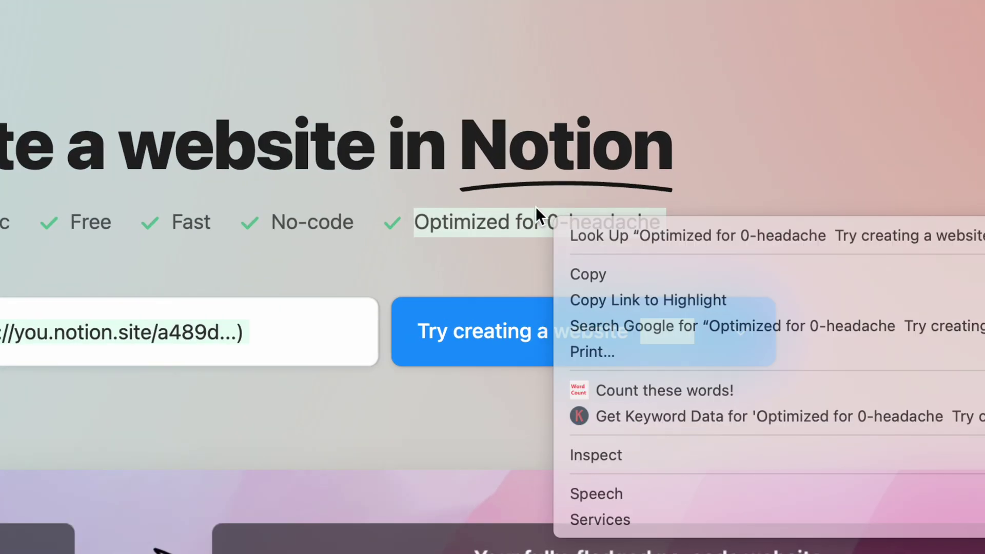
{"action": "left_click", "coordinate": [535, 206]}
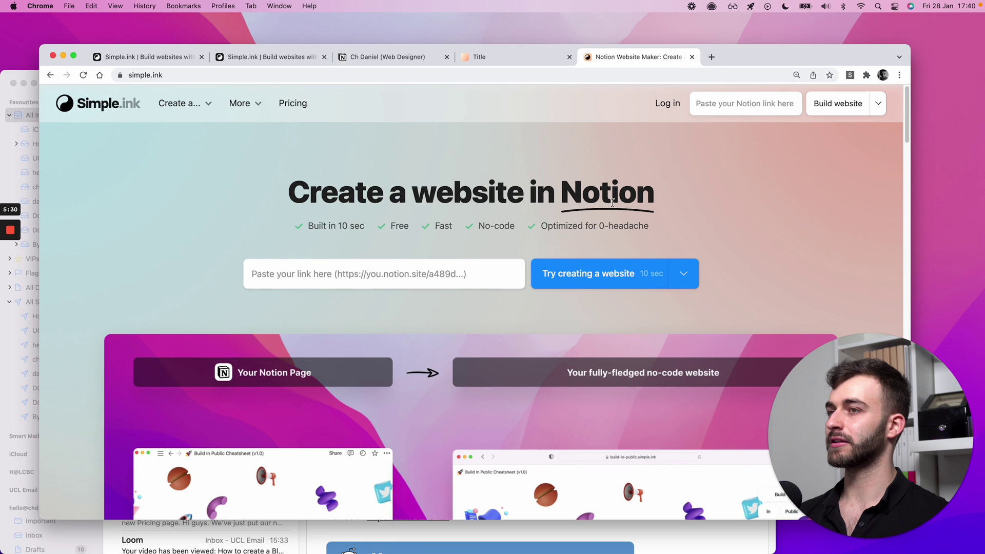
{"action": "key", "text": "super+w"}
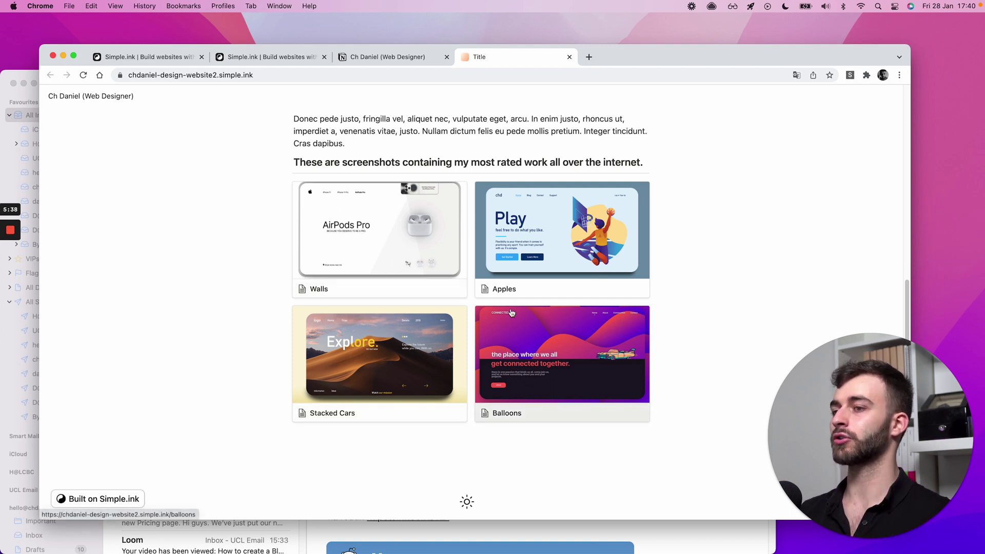
{"action": "scroll", "coordinate": [510, 313], "scroll_direction": "up", "scroll_amount": 7}
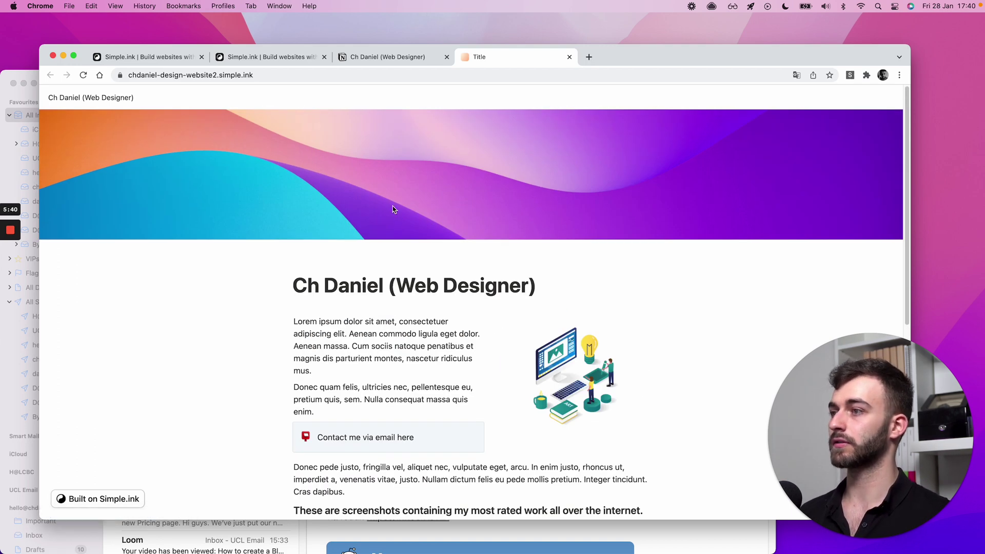
- Scroll the Notion page and the live site side by side down to the screenshots gallery
{"action": "left_click", "coordinate": [371, 56]}
{"action": "scroll", "coordinate": [394, 322], "scroll_direction": "down", "scroll_amount": 5}
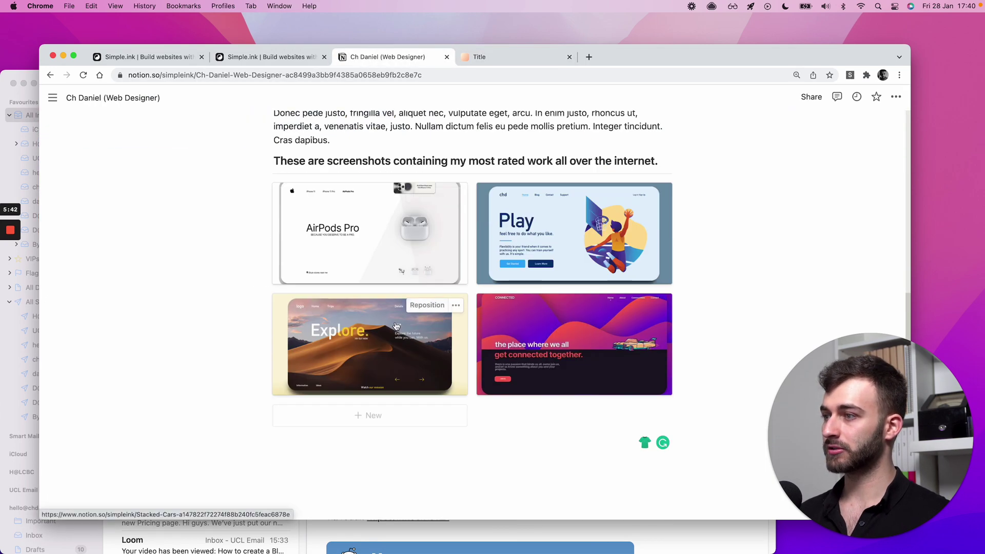
{"action": "left_click", "coordinate": [478, 57]}
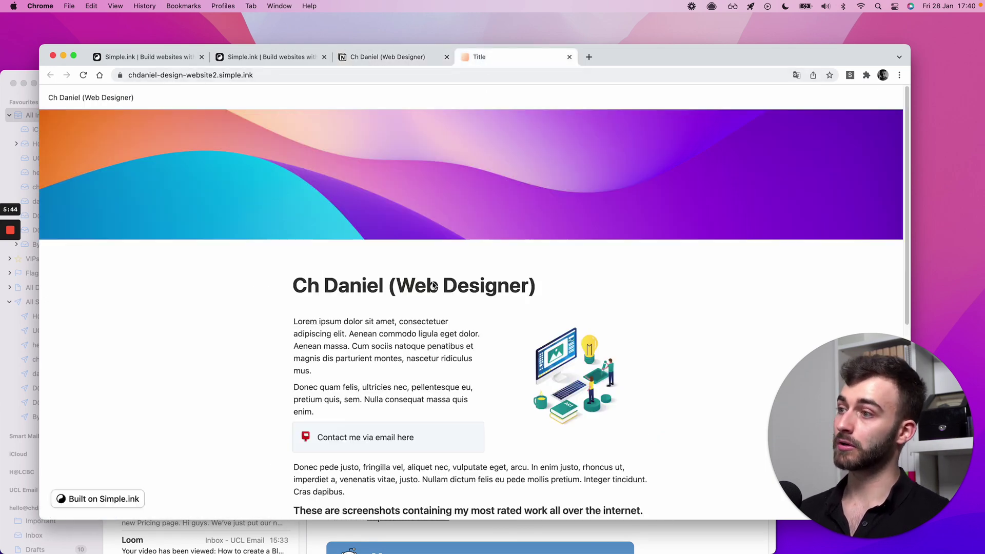
{"action": "scroll", "coordinate": [420, 321], "scroll_direction": "down", "scroll_amount": 3}
{"action": "scroll", "coordinate": [421, 323], "scroll_direction": "up", "scroll_amount": 3}
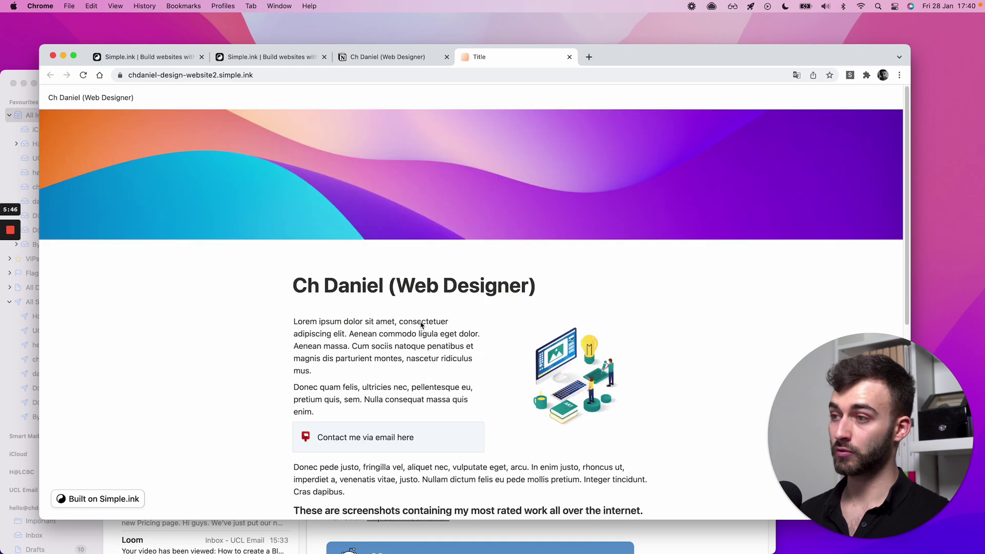
{"action": "scroll", "coordinate": [421, 321], "scroll_direction": "down", "scroll_amount": 5}
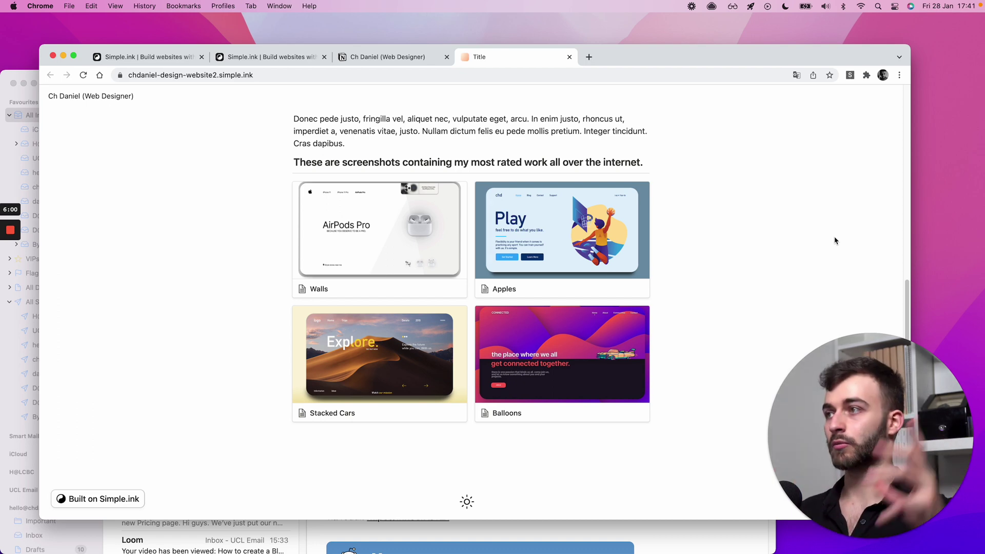
{"action": "left_click", "coordinate": [406, 57]}
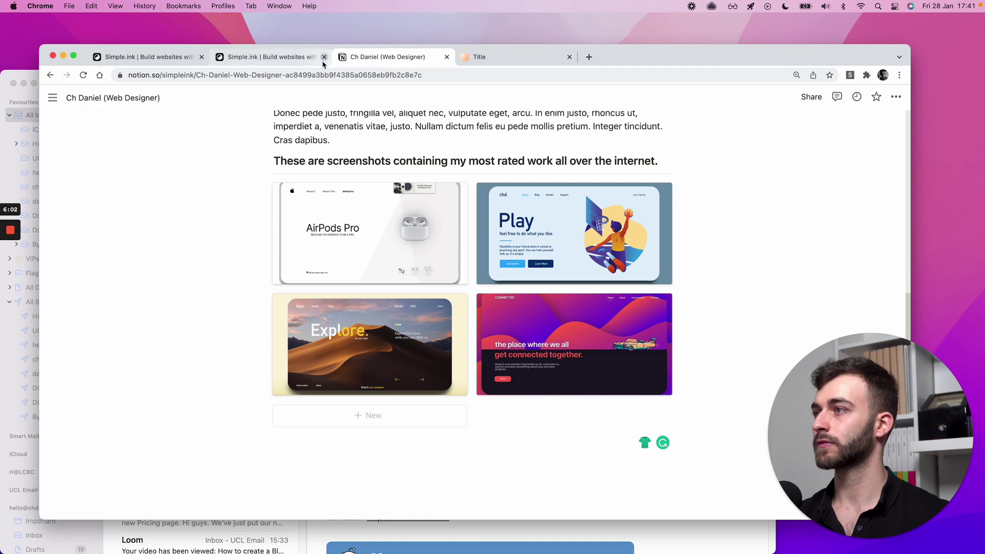
- Glance at the other onboarding page, scroll through the Notion portfolio, then return to the live site
{"action": "left_click", "coordinate": [272, 63]}
{"action": "left_click", "coordinate": [352, 58]}
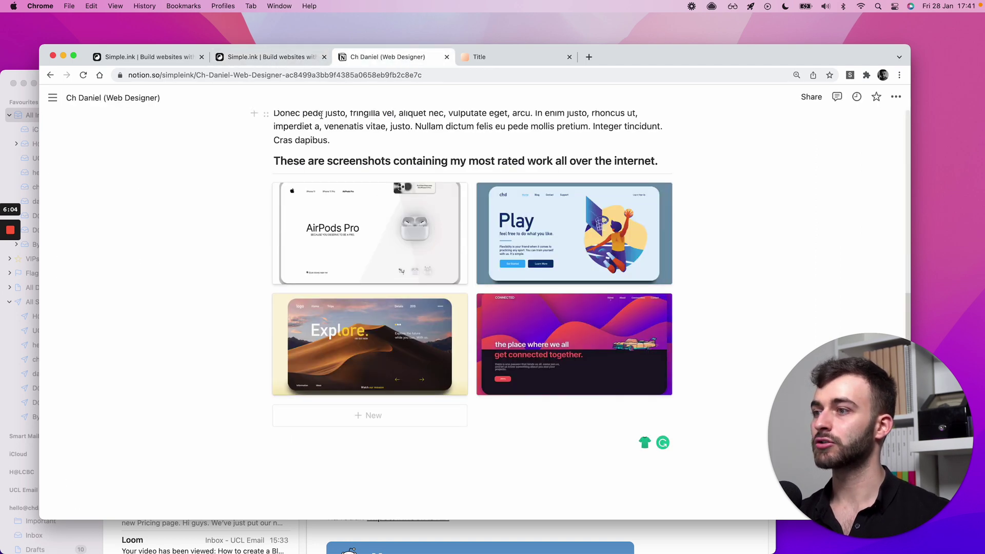
{"action": "scroll", "coordinate": [379, 236], "scroll_direction": "up", "scroll_amount": 5}
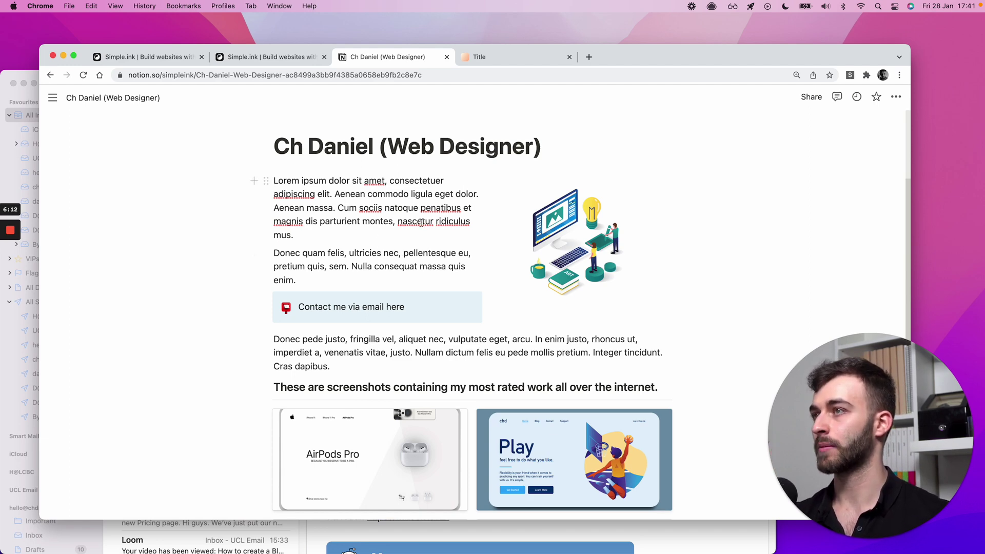
{"action": "scroll", "coordinate": [413, 239], "scroll_direction": "down", "scroll_amount": 5}
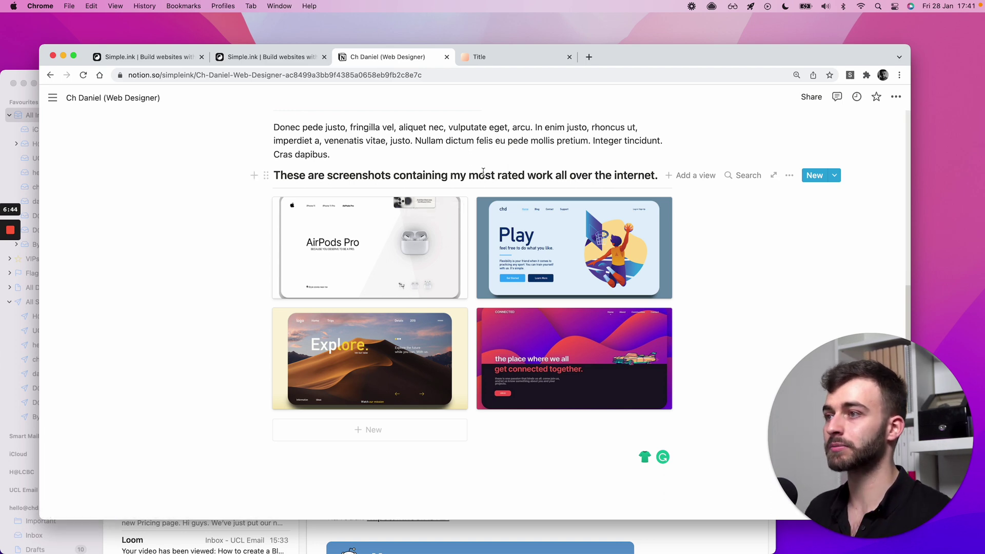
{"action": "key", "text": "ctrl+Tab"}
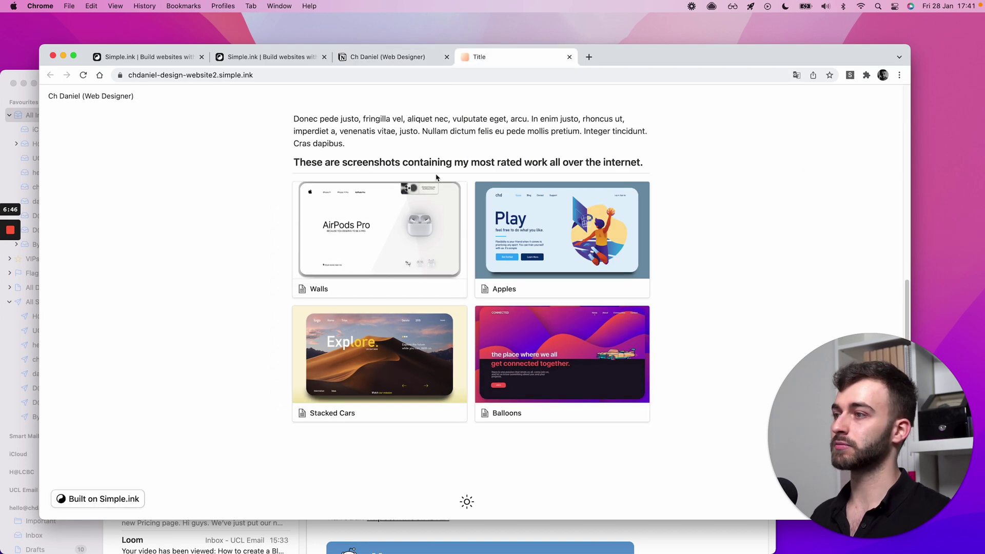
- Compare the live site's Walls project page with the Walls preview in Notion
{"action": "left_click", "coordinate": [398, 213]}
{"action": "key", "text": "ctrl+shift+Tab"}
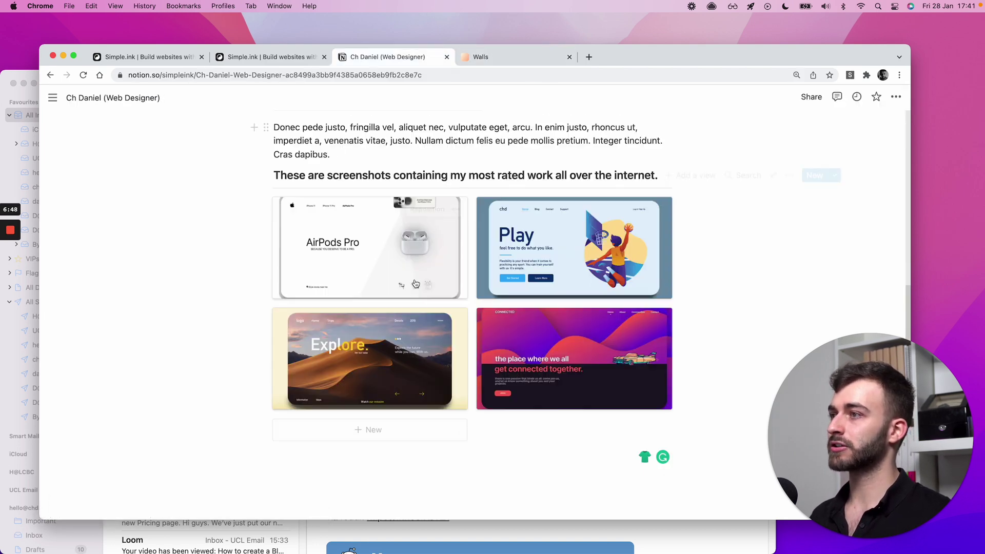
{"action": "left_click", "coordinate": [416, 283]}
{"action": "left_click", "coordinate": [153, 214]}
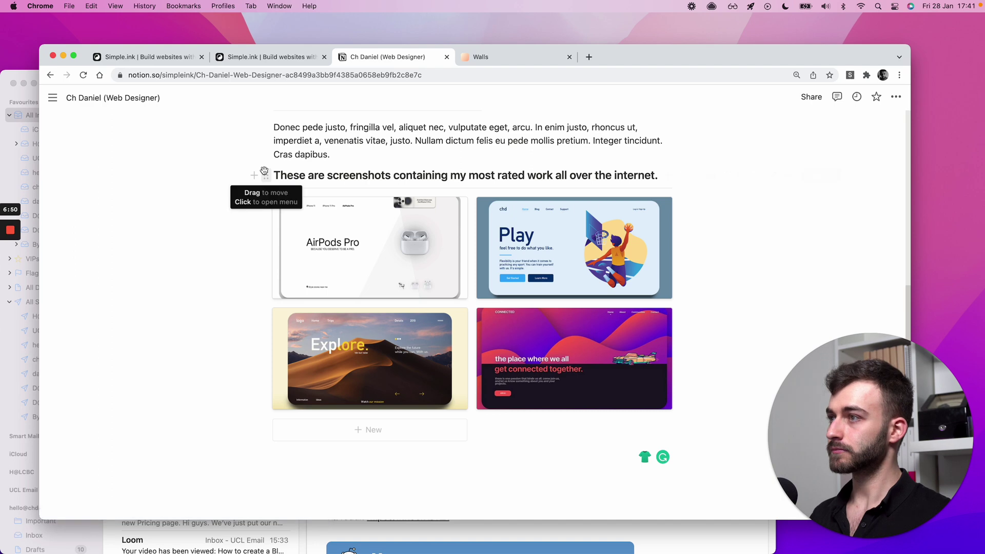
{"action": "left_click", "coordinate": [494, 58]}
{"action": "key", "text": "super+bracketleft"}
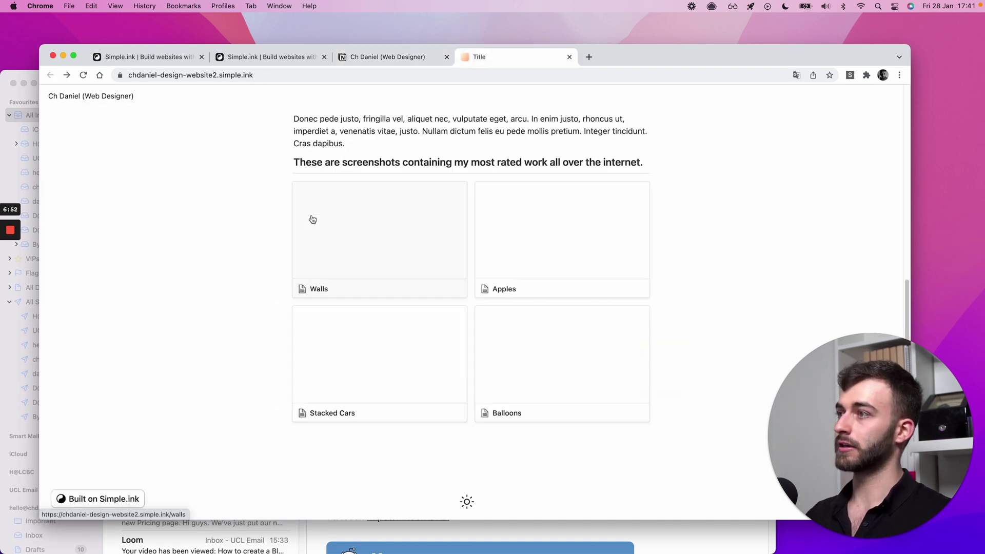
{"action": "left_click", "coordinate": [313, 218]}
{"action": "key", "text": "super+bracketleft"}
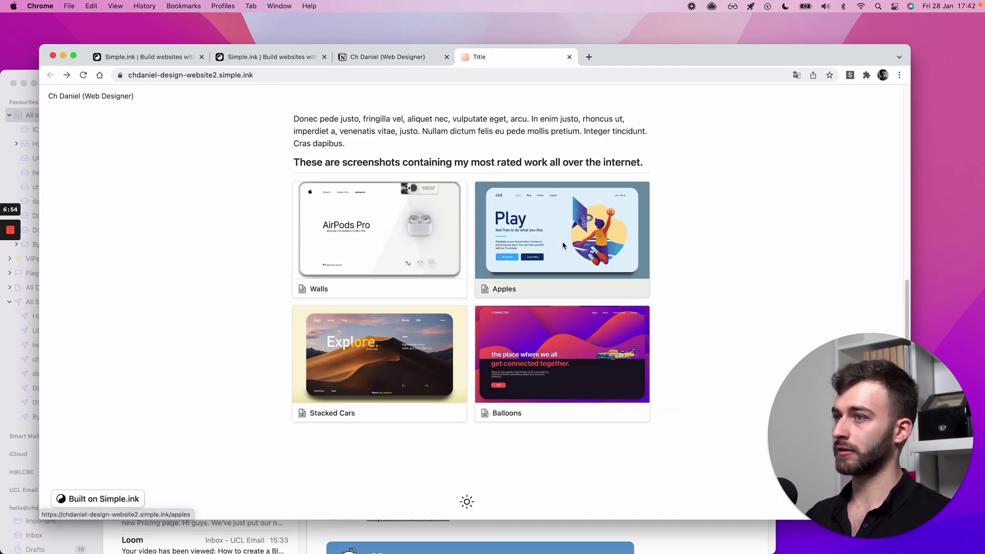
- Open the Apples project page, check its /apples address, then return to the gallery
{"action": "left_click", "coordinate": [559, 241]}
{"action": "left_click", "coordinate": [271, 75]}
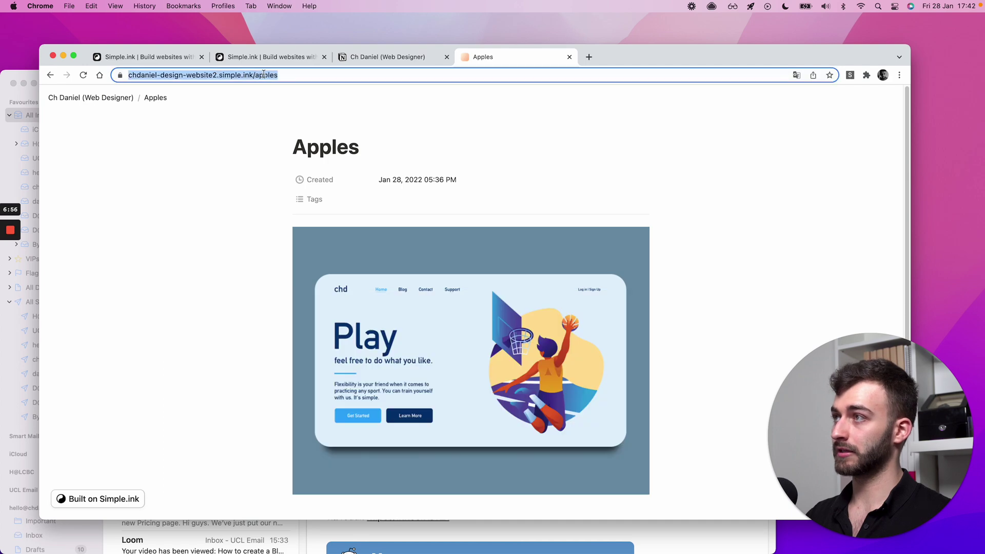
{"action": "double_click", "coordinate": [271, 75]}
{"action": "left_click", "coordinate": [336, 126]}
{"action": "key", "text": "super+bracketleft"}
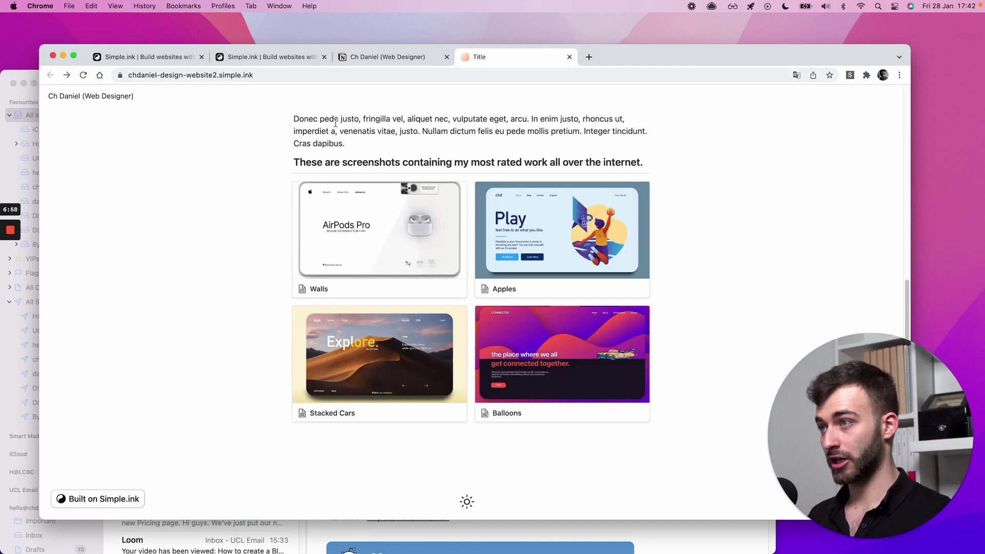
- Scroll the live portfolio home page back up to its top banner
{"action": "scroll", "coordinate": [362, 227], "scroll_direction": "up", "scroll_amount": 3}
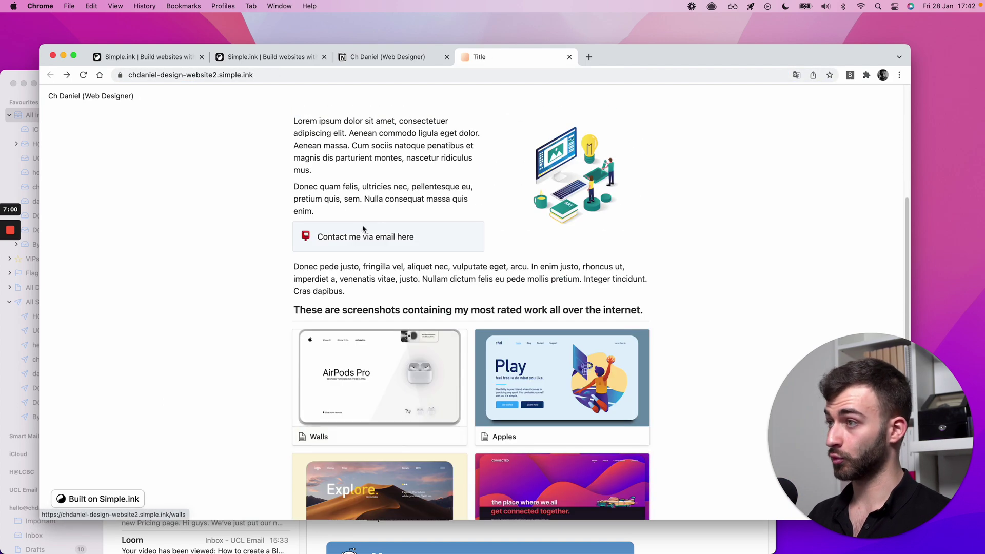
{"action": "scroll", "coordinate": [363, 228], "scroll_direction": "up", "scroll_amount": 4}
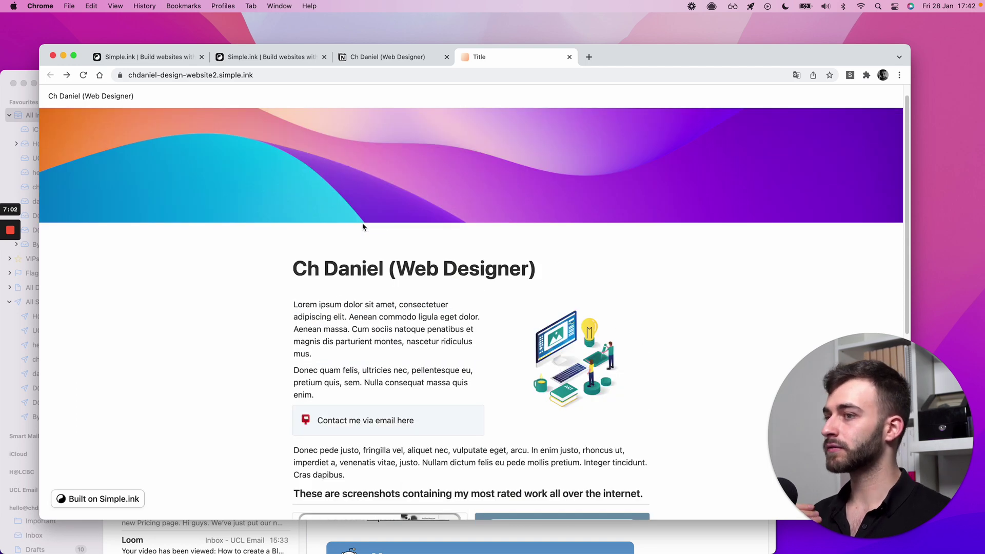
{"action": "scroll", "coordinate": [363, 226], "scroll_direction": "up", "scroll_amount": 1}
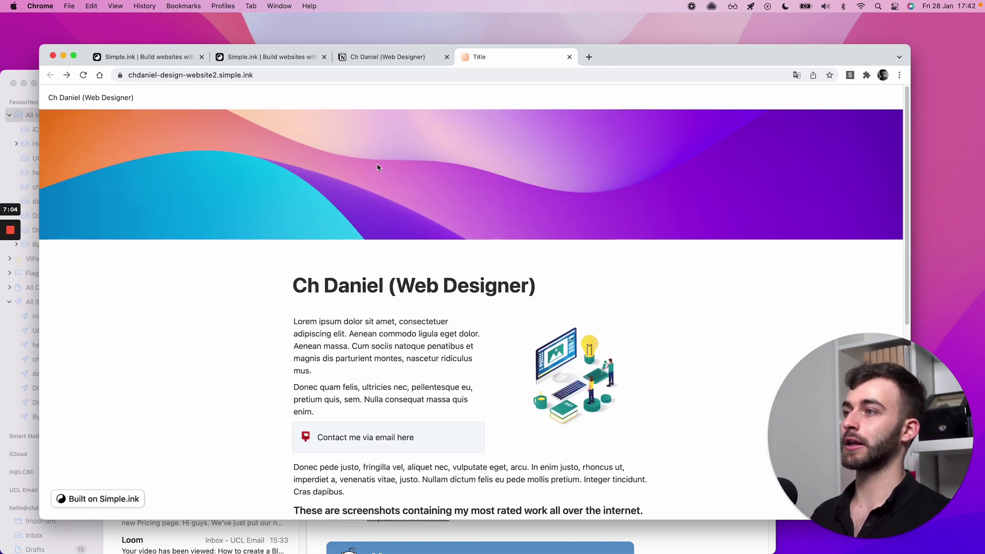
{"action": "scroll", "coordinate": [395, 235], "scroll_direction": "down", "scroll_amount": 6}
{"action": "scroll", "coordinate": [390, 186], "scroll_direction": "up", "scroll_amount": 6}
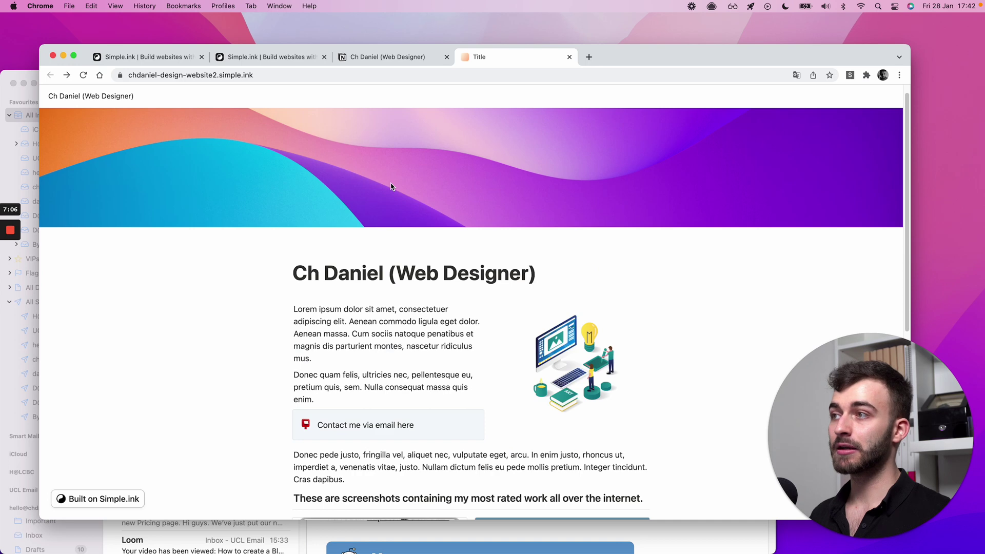
{"action": "key", "text": "ctrl+shift+Tab"}
- Try a /page sub-page block below the first paragraph, then delete it, leaving the page unchanged
{"action": "scroll", "coordinate": [365, 241], "scroll_direction": "up", "scroll_amount": 8}
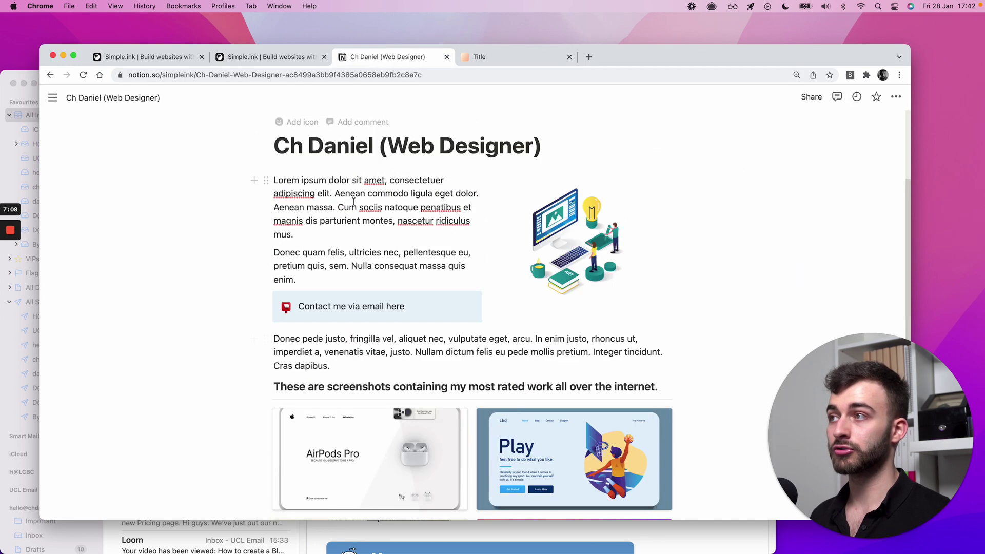
{"action": "key", "text": "Return"}
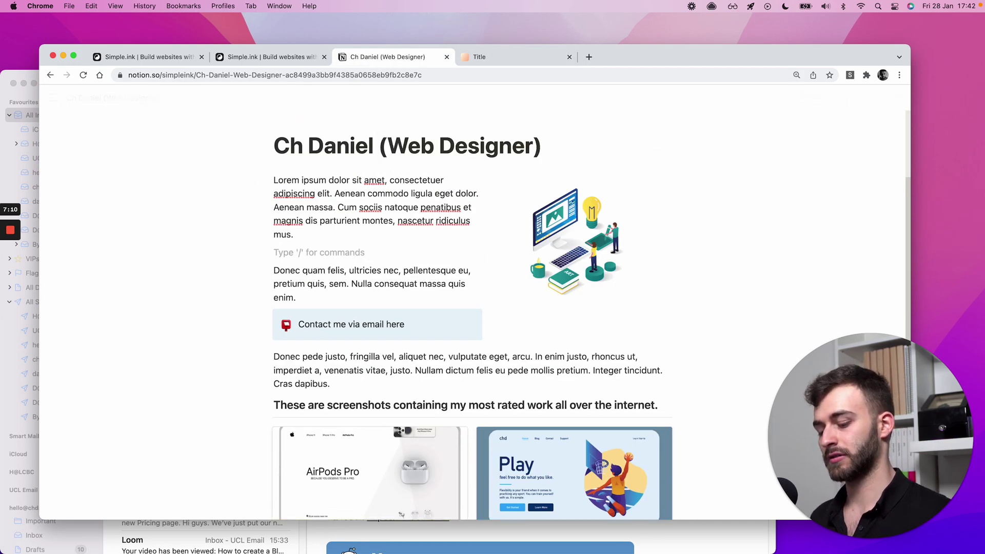
{"action": "type", "text": "/page"}
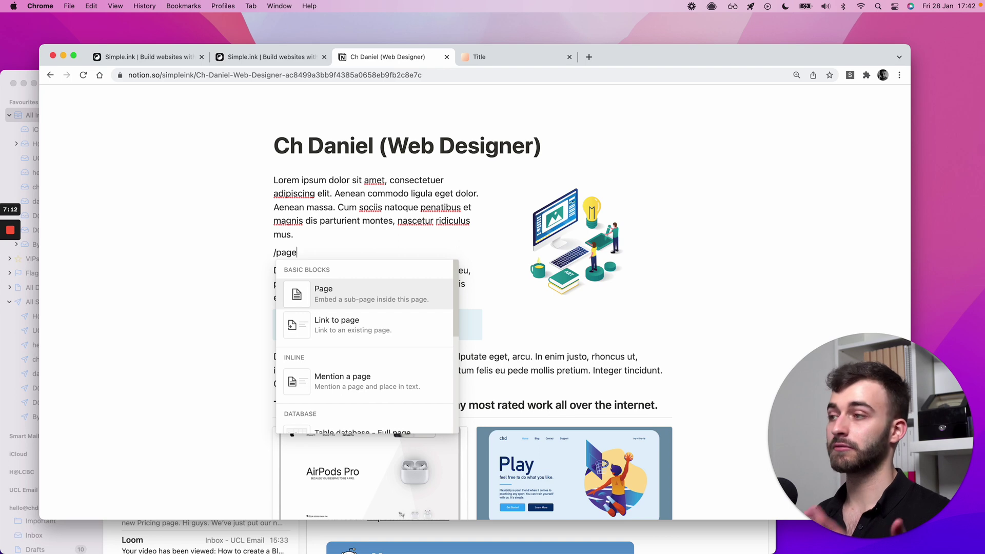
{"action": "key", "text": "BackSpace"}
{"action": "key", "text": "BackSpace"}
{"action": "key", "text": "BackSpace"}
{"action": "key", "text": "BackSpace"}
{"action": "key", "text": "BackSpace"}
{"action": "key", "text": "BackSpace"}
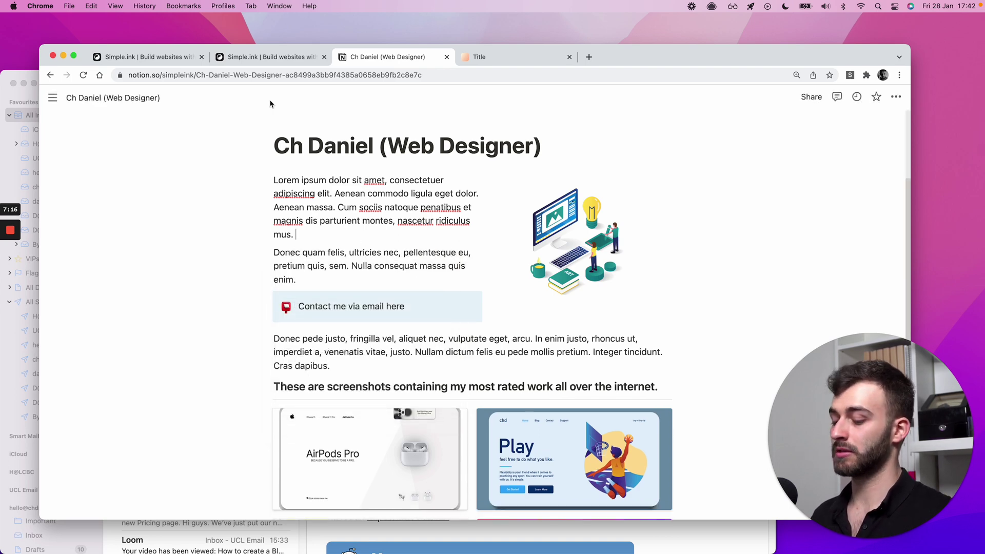
{"action": "key", "text": "super+t"}
- Visit simple.ink/notion-forms, scroll through it, close it, and return to the website dashboard
{"action": "type", "text": "simple.ink/"}
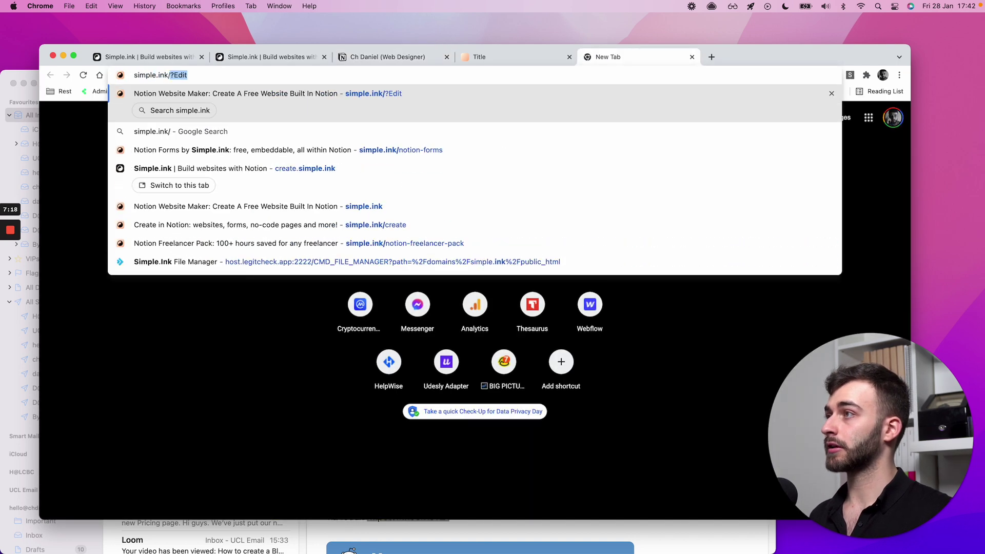
{"action": "type", "text": "notio"}
{"action": "key", "text": "Return"}
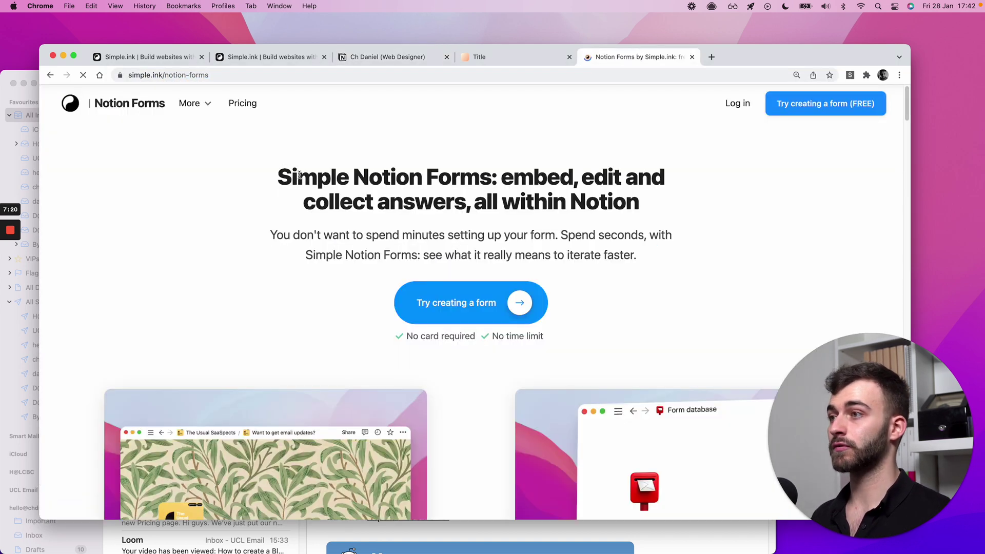
{"action": "scroll", "coordinate": [359, 236], "scroll_direction": "down", "scroll_amount": 15}
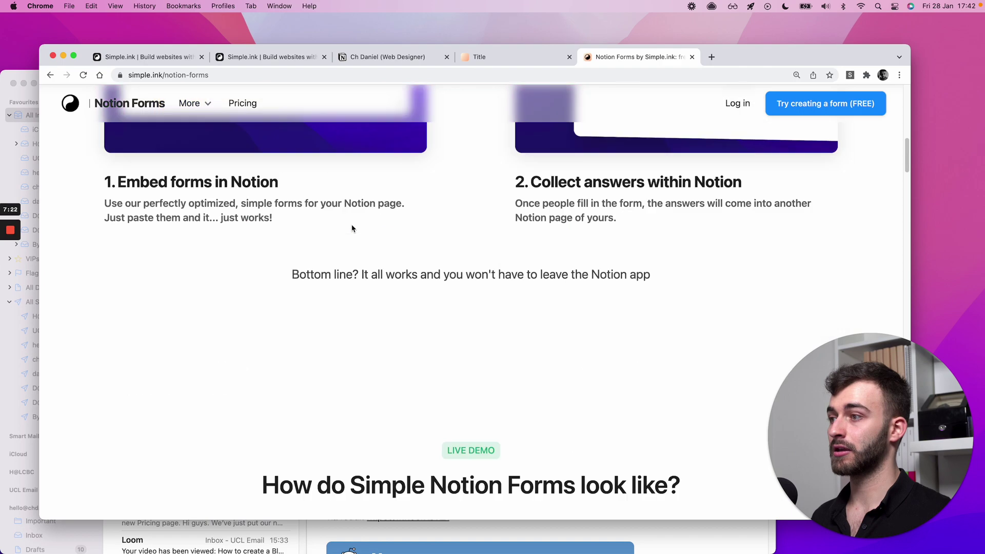
{"action": "scroll", "coordinate": [351, 227], "scroll_direction": "down", "scroll_amount": 3}
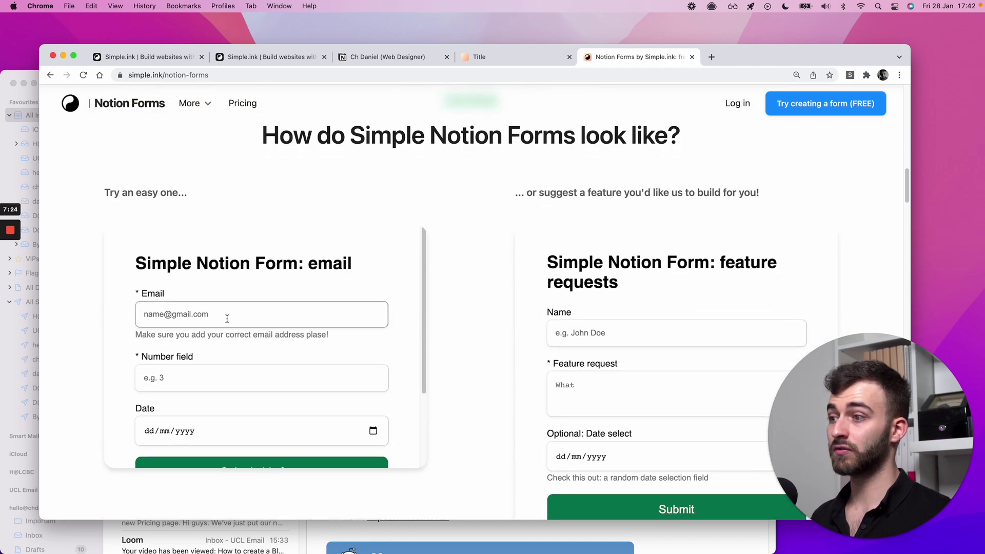
{"action": "scroll", "coordinate": [688, 308], "scroll_direction": "down", "scroll_amount": 3}
{"action": "scroll", "coordinate": [396, 197], "scroll_direction": "up", "scroll_amount": 20}
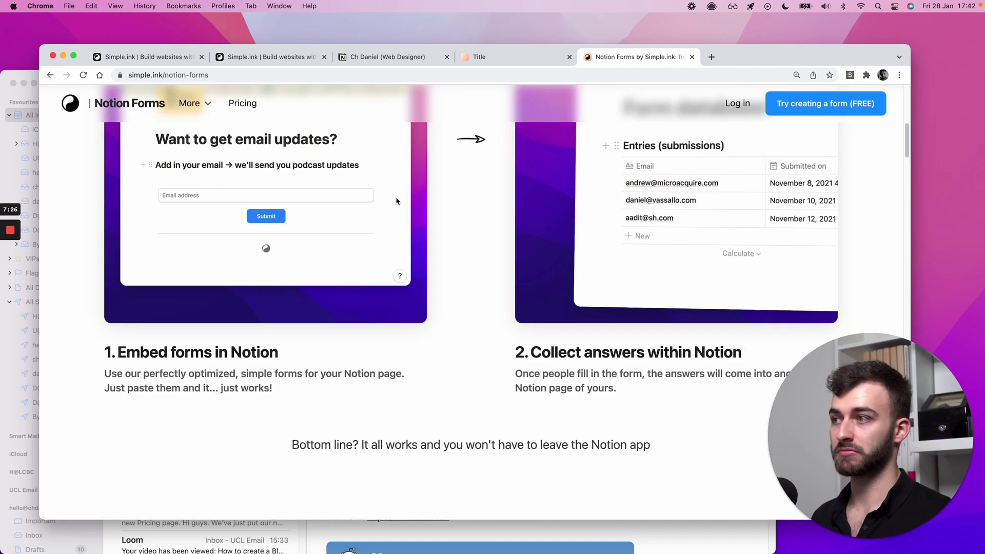
{"action": "key", "text": "super+w"}
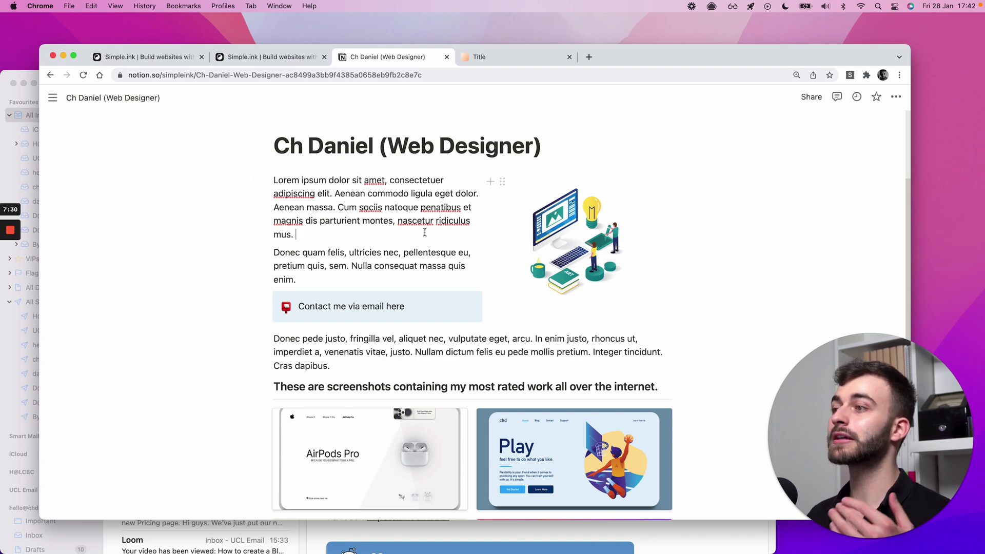
{"action": "key", "text": "super+alt+Left"}
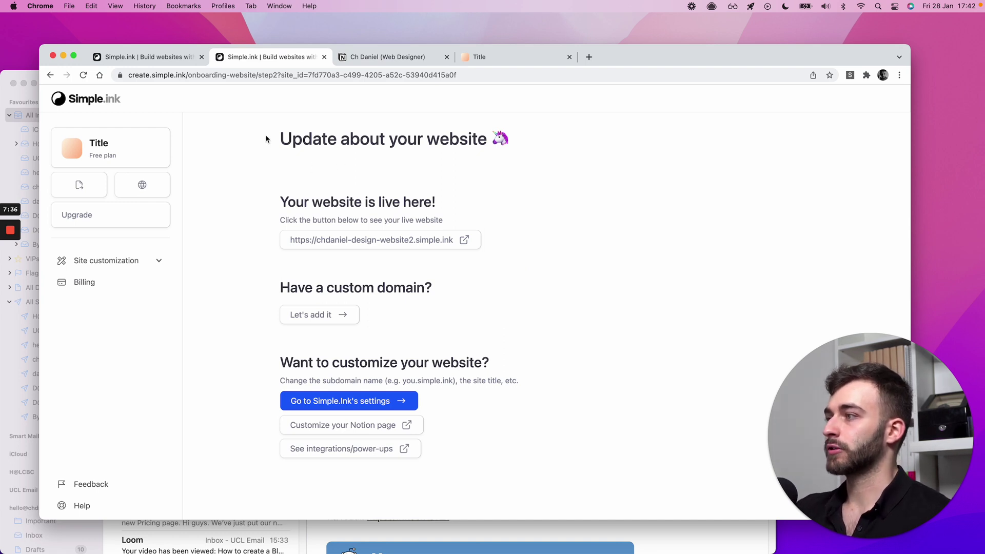
- Expand Site customization and open the Domain settings showing the chdaniel-design-website2 subdomain
{"action": "left_click", "coordinate": [126, 261]}
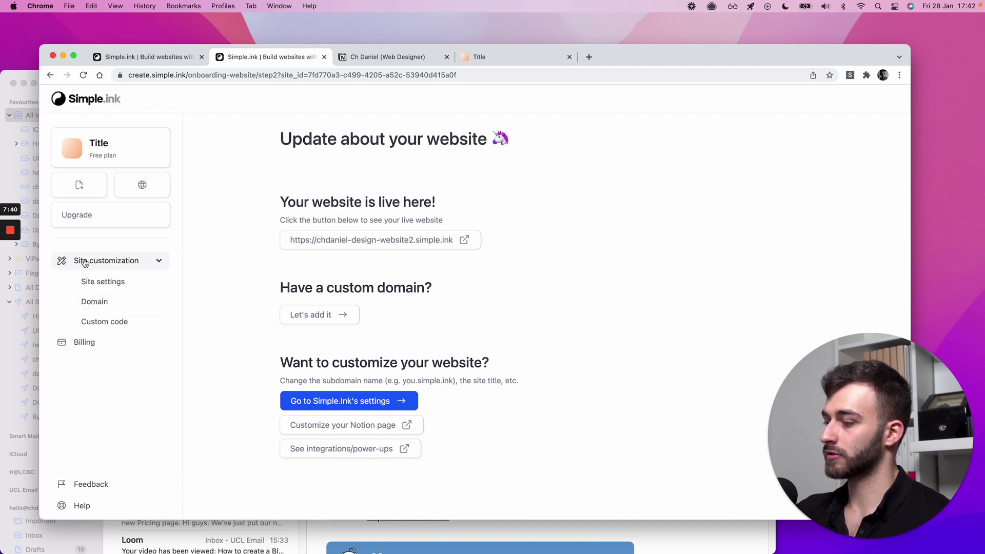
{"action": "right_click", "coordinate": [74, 260]}
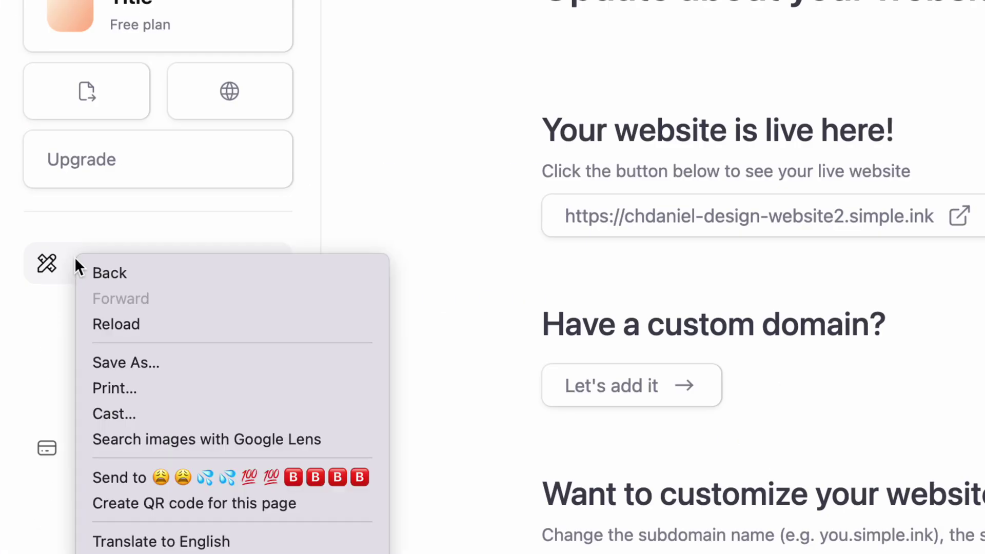
{"action": "left_click", "coordinate": [84, 256]}
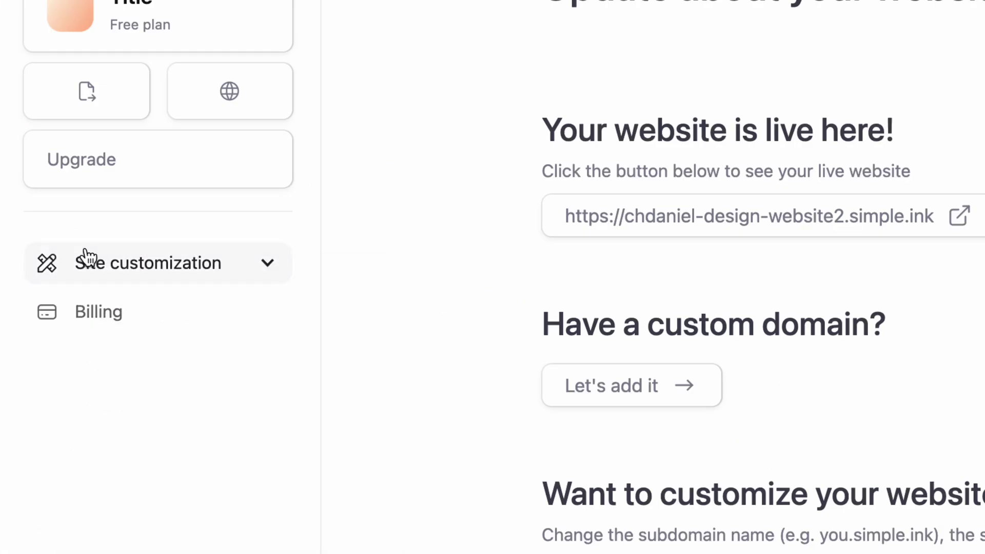
{"action": "left_click", "coordinate": [83, 257]}
{"action": "left_click", "coordinate": [83, 257]}
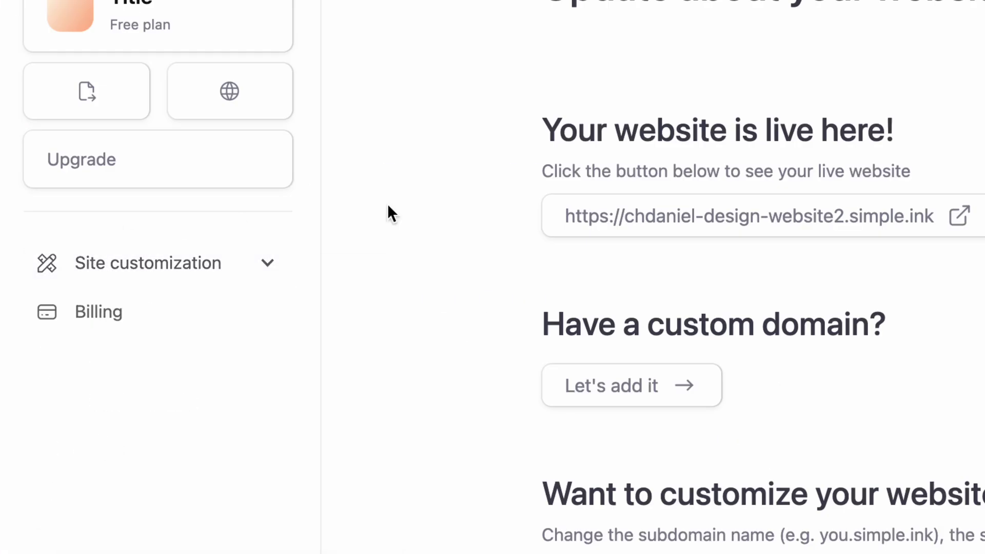
{"action": "left_click", "coordinate": [198, 266]}
{"action": "left_click", "coordinate": [126, 355]}
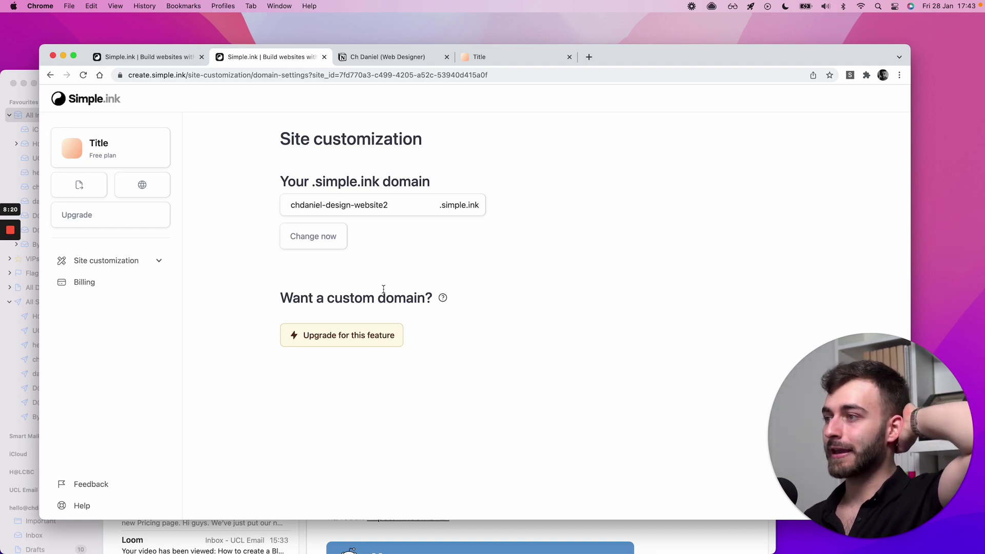
{"action": "key", "text": "super+t"}
- Load the chdavid.com example site, scroll through it, and go back to the portfolio tab
{"action": "type", "text": "chdavid"}
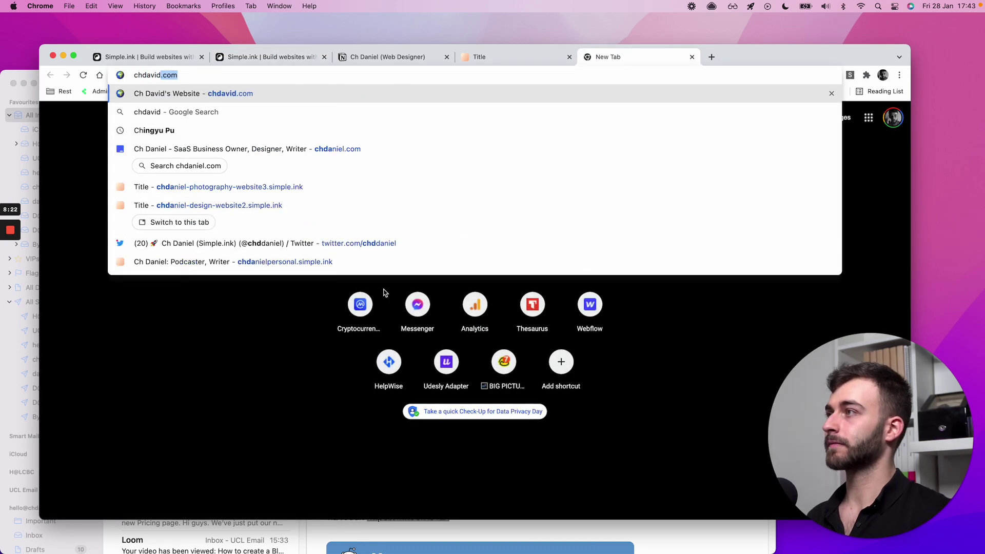
{"action": "key", "text": "Return"}
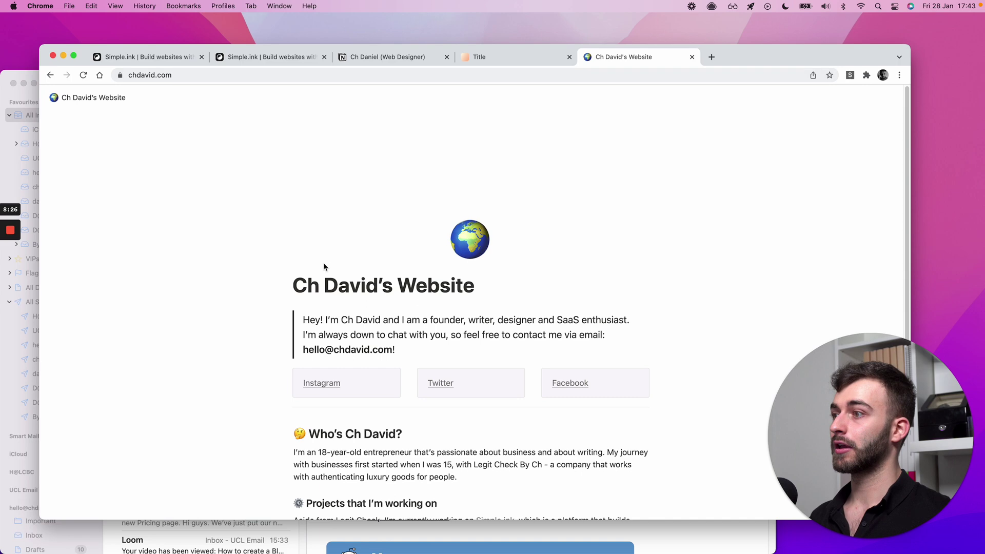
{"action": "scroll", "coordinate": [485, 365], "scroll_direction": "down", "scroll_amount": 5}
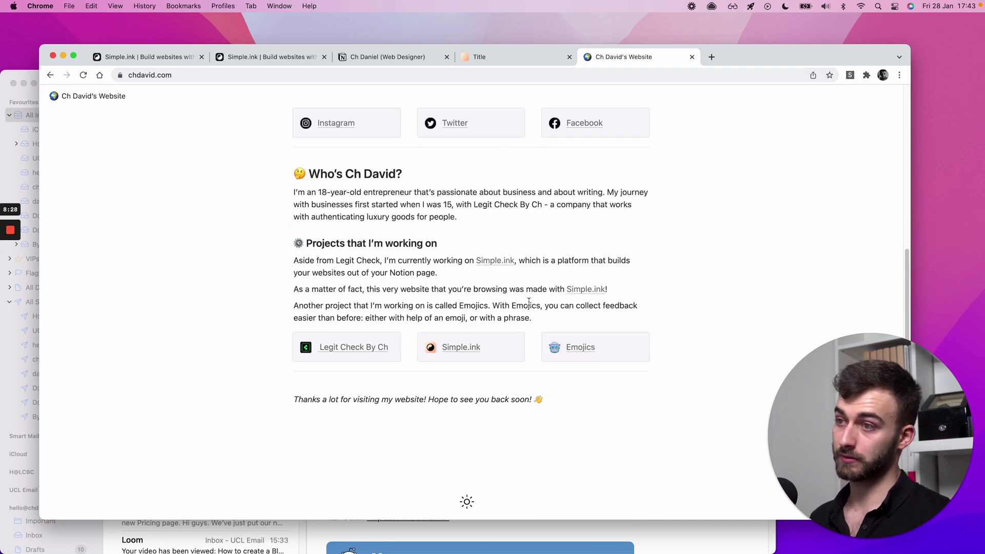
{"action": "scroll", "coordinate": [529, 302], "scroll_direction": "up", "scroll_amount": 5}
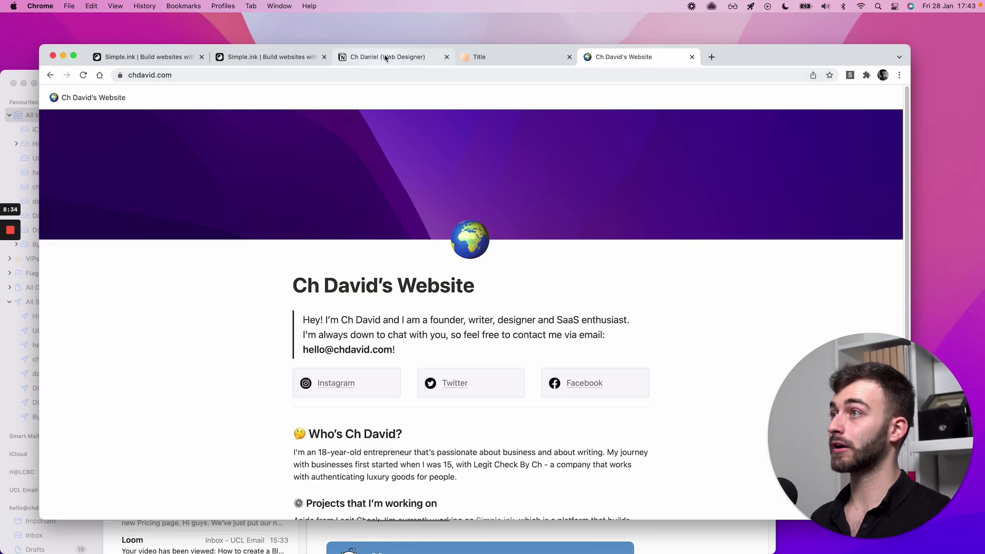
{"action": "left_click", "coordinate": [529, 63]}
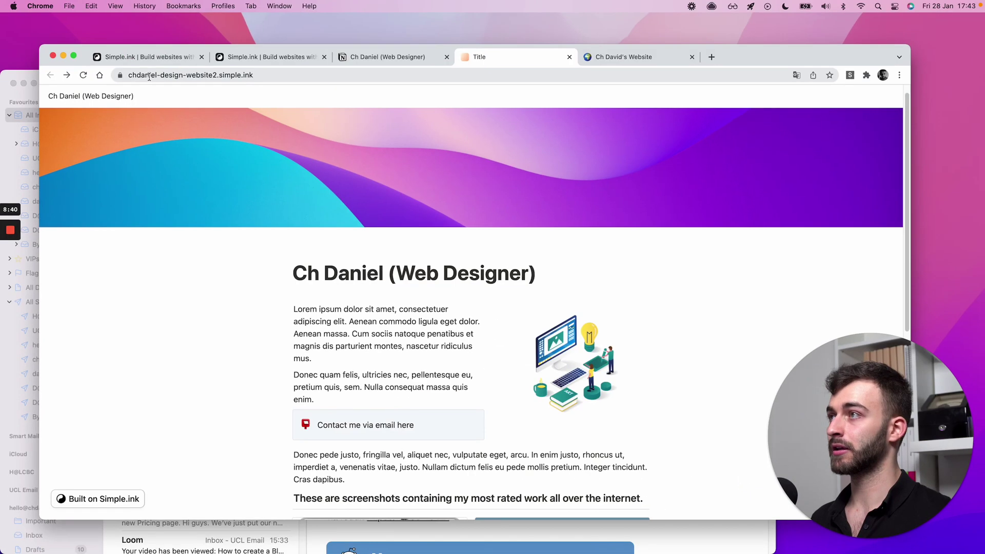
- Try swapping the chdaniel-design-website2 subdomain for designgenius in the address bar without loading it
{"action": "left_click", "coordinate": [215, 75]}
{"action": "left_click_drag", "start_coordinate": [240, 75], "coordinate": [153, 76]}
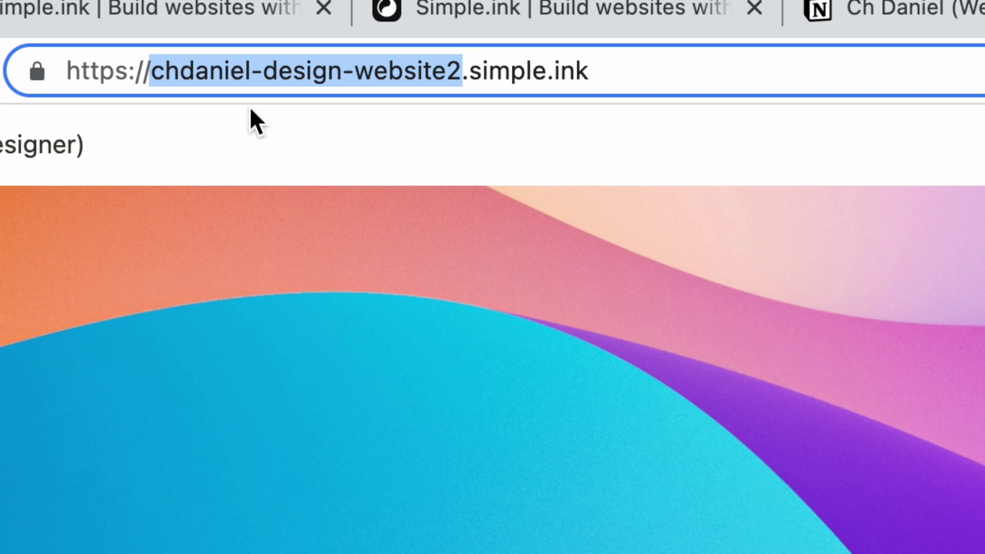
{"action": "type", "text": "design"}
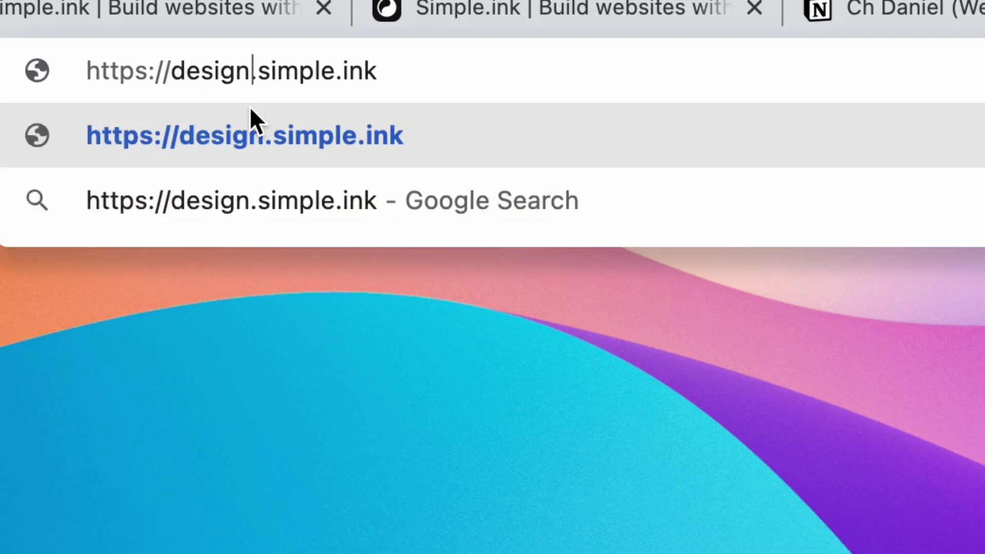
{"action": "type", "text": "genius"}
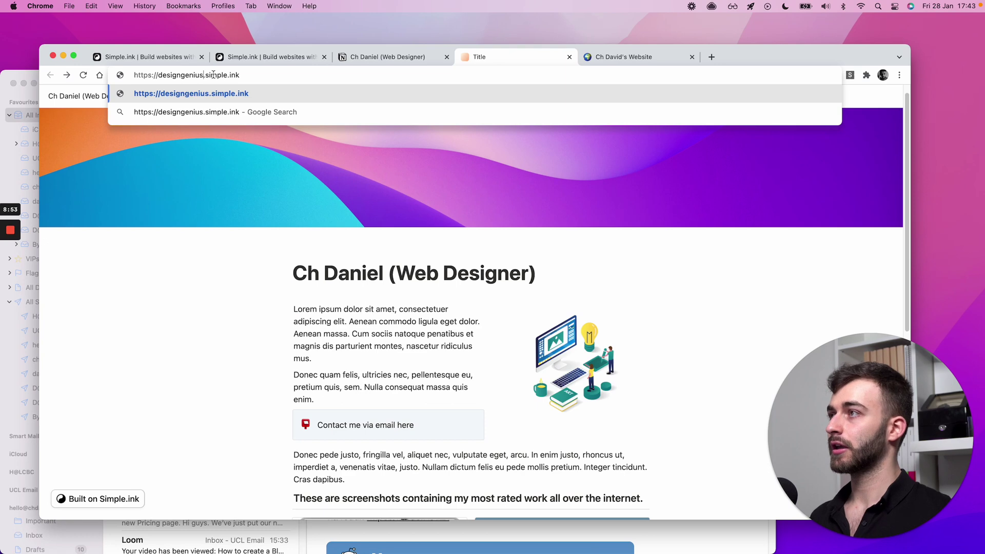
{"action": "double_click", "coordinate": [374, 71]}
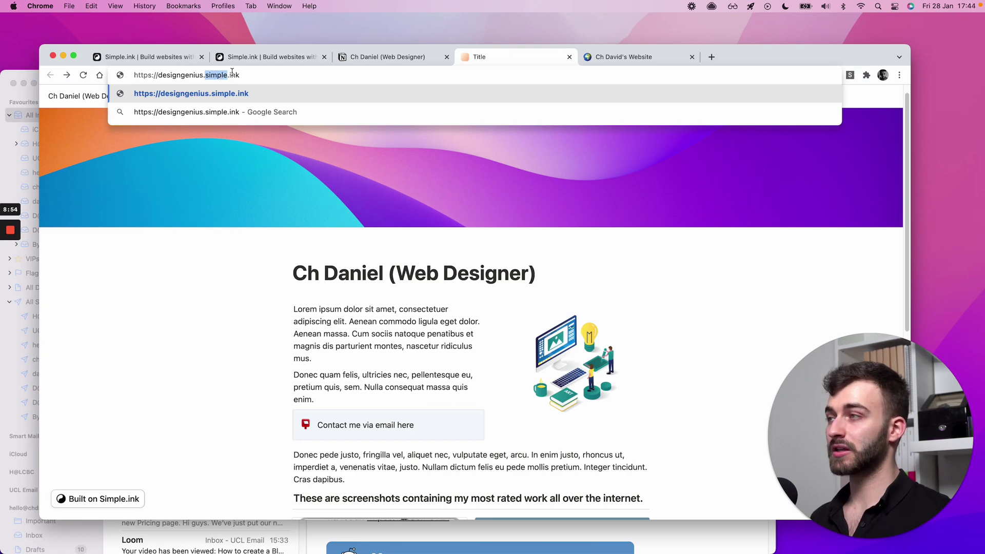
{"action": "left_click", "coordinate": [236, 75]}
{"action": "key", "text": "Return"}
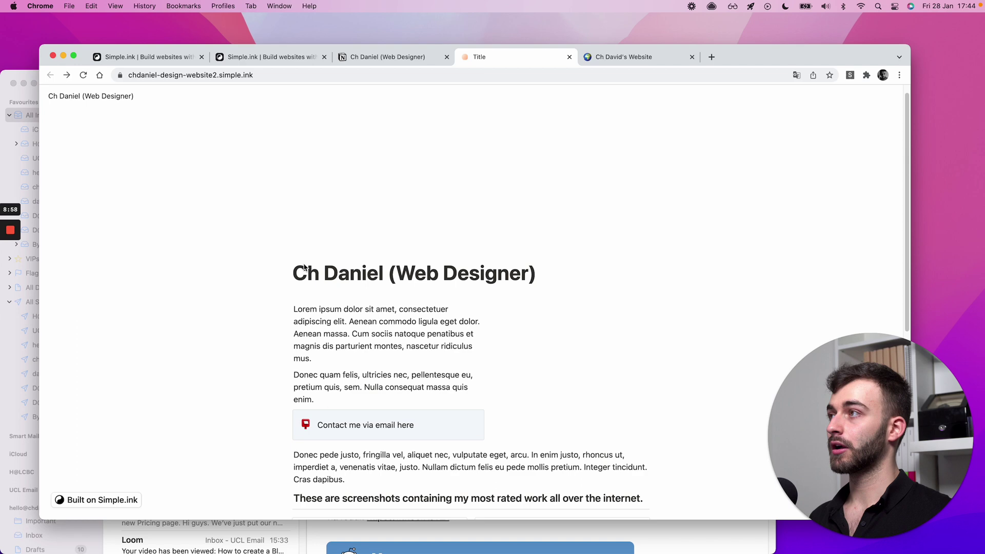
{"action": "key", "text": "ctrl+shift+Tab"}
{"action": "key", "text": "ctrl+shift+Tab"}
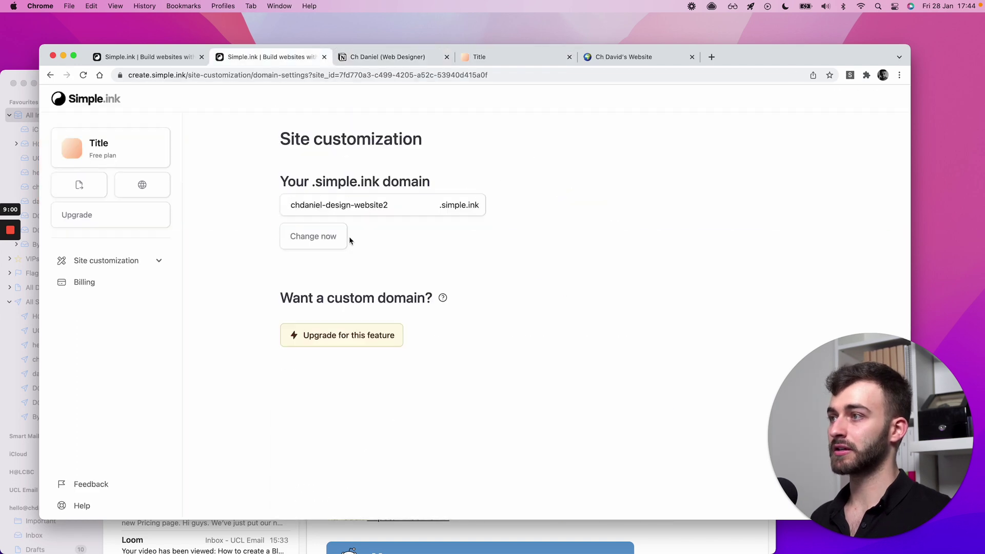
- In Site settings, replace the site title with 'Ch Daniel (Web Designer)', copied from the live heading
{"action": "left_click", "coordinate": [129, 260]}
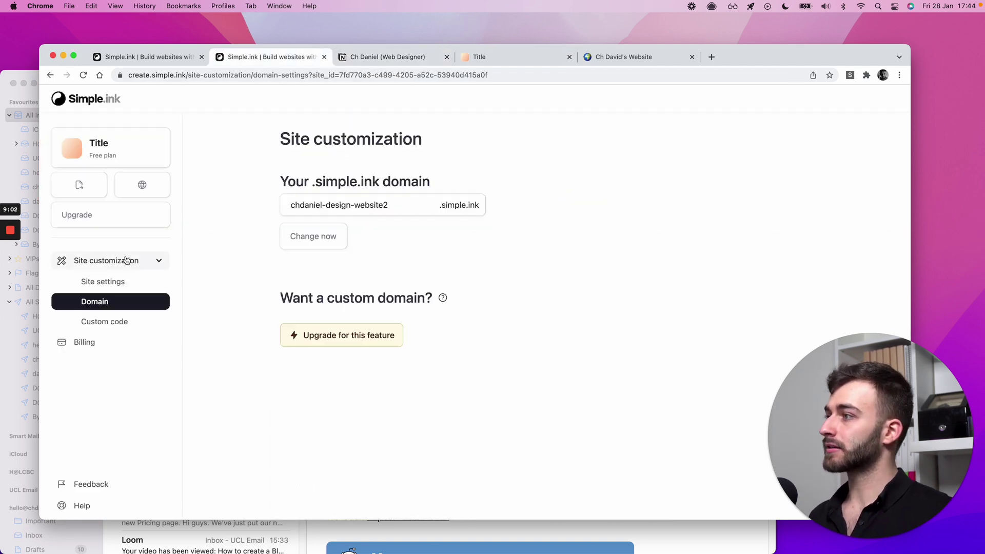
{"action": "left_click", "coordinate": [97, 282]}
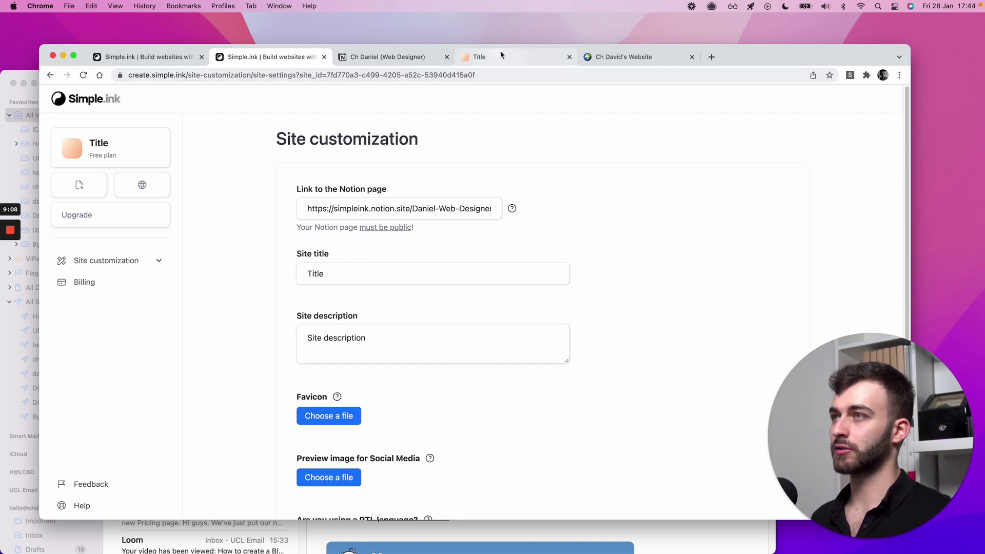
{"action": "left_click", "coordinate": [479, 56]}
{"action": "triple_click", "coordinate": [331, 273]}
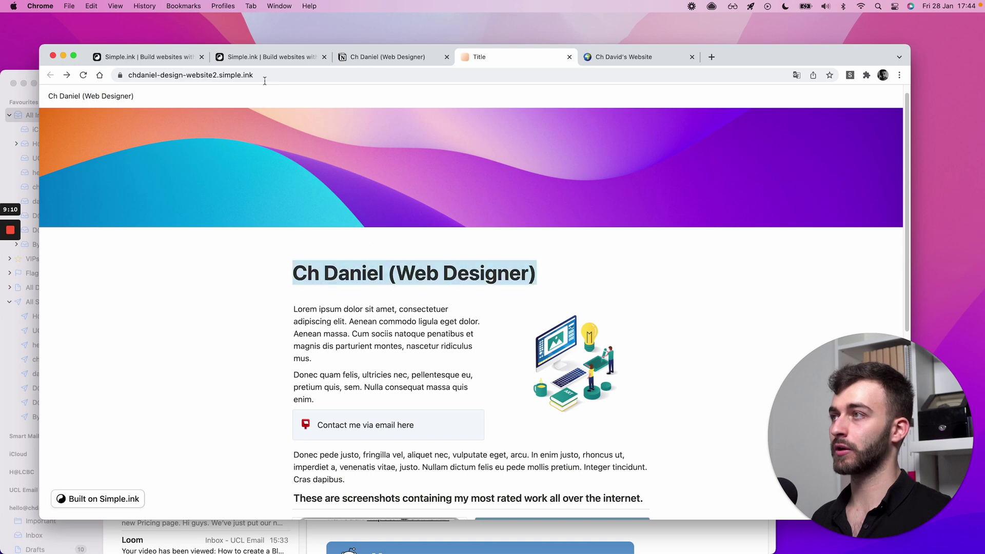
{"action": "left_click_drag", "start_coordinate": [267, 57], "coordinate": [392, 57]}
{"action": "key", "text": "super+c"}
{"action": "left_click", "coordinate": [352, 273]}
{"action": "key", "text": "super+a"}
{"action": "key", "text": "super+v"}
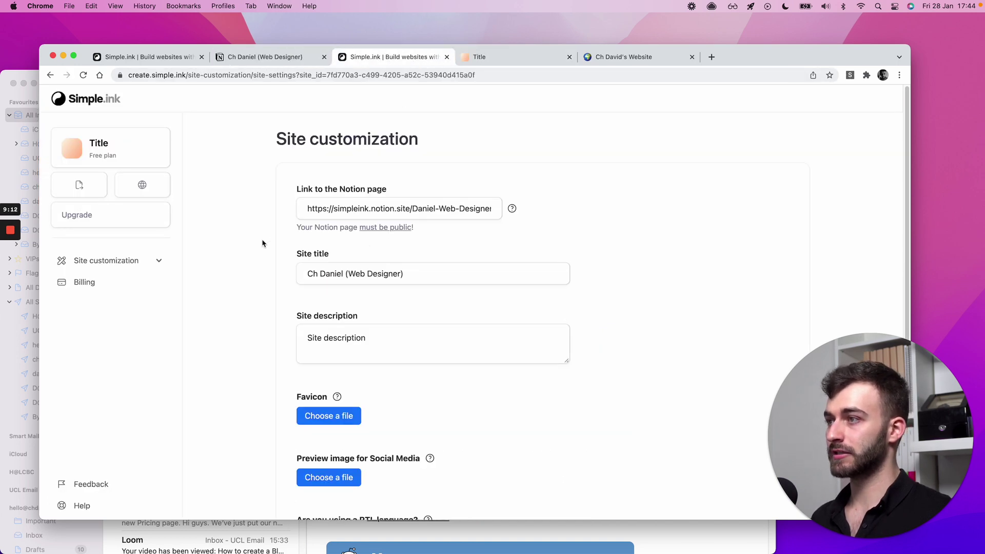
{"action": "key", "text": "ctrl+Tab"}
{"action": "key", "text": "ctrl+shift+Tab"}
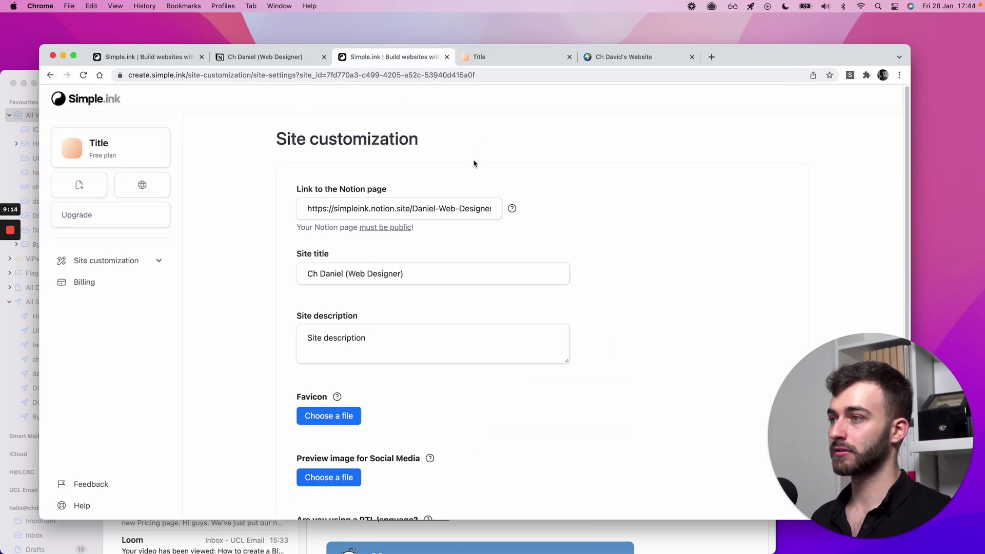
- Review the site description field, leaving its placeholder text unchanged
{"action": "left_click", "coordinate": [496, 57]}
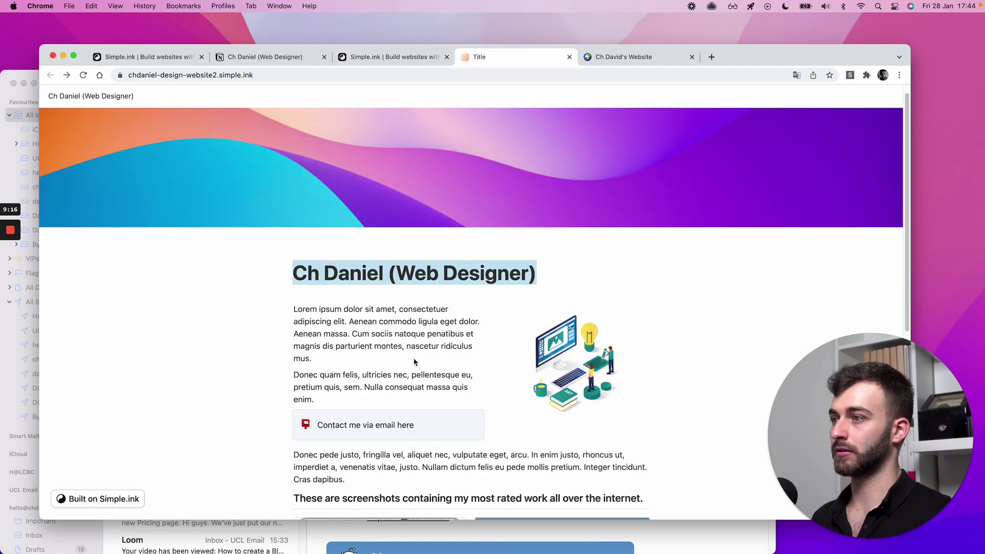
{"action": "left_click", "coordinate": [415, 237]}
{"action": "key", "text": "ctrl+shift+Tab"}
{"action": "left_click", "coordinate": [310, 334]}
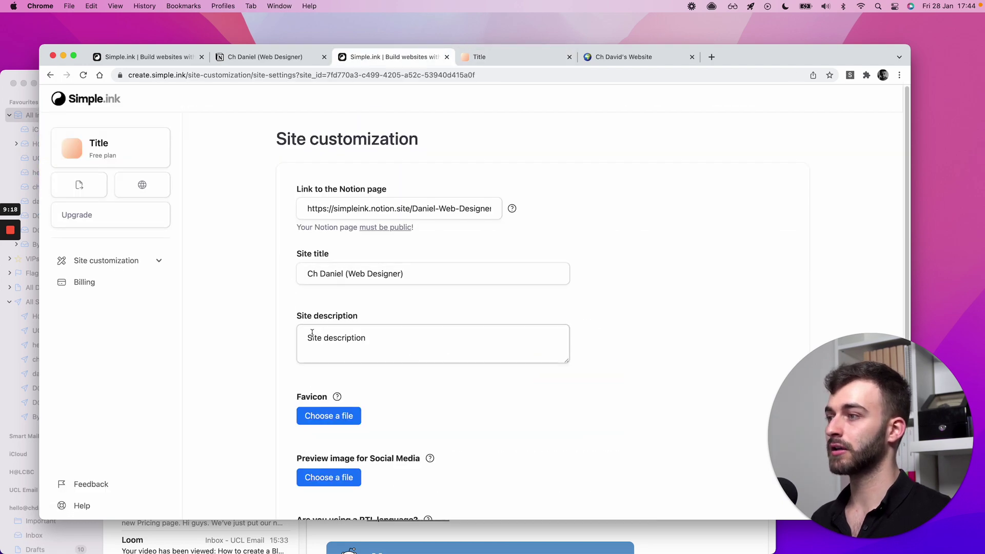
{"action": "triple_click", "coordinate": [313, 336]}
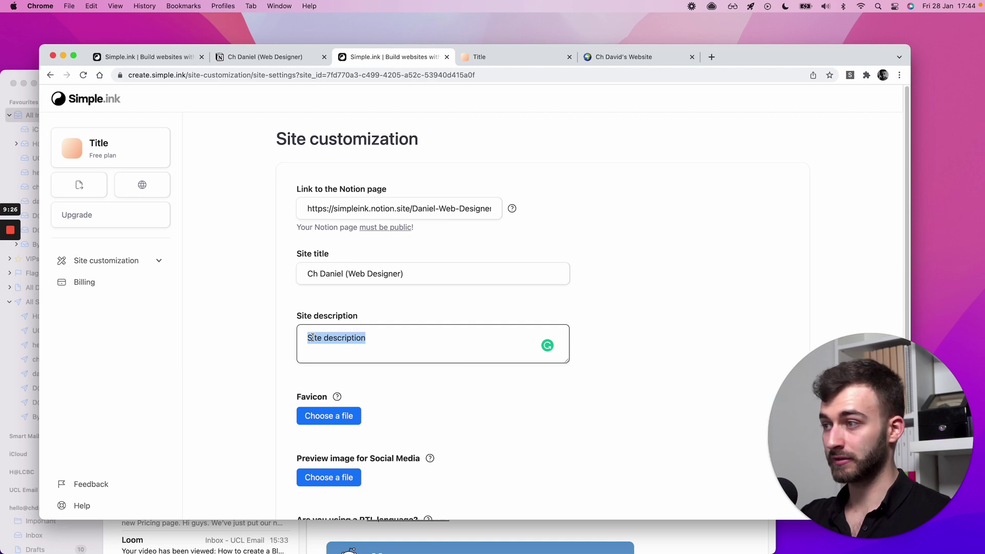
{"action": "left_click", "coordinate": [284, 343]}
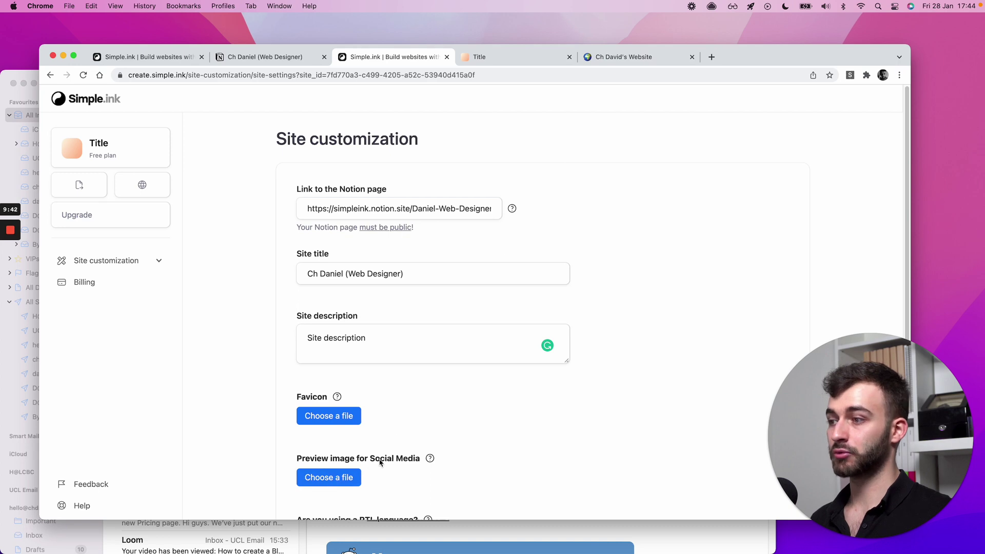
- Open the Add custom code page under Site customization
{"action": "mouse_move", "coordinate": [429, 458]}
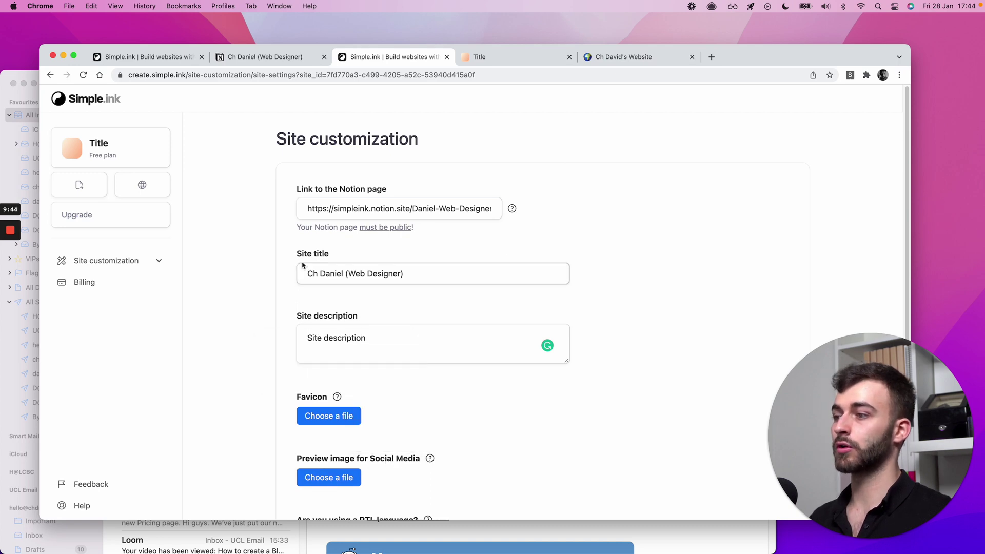
{"action": "left_click", "coordinate": [146, 260]}
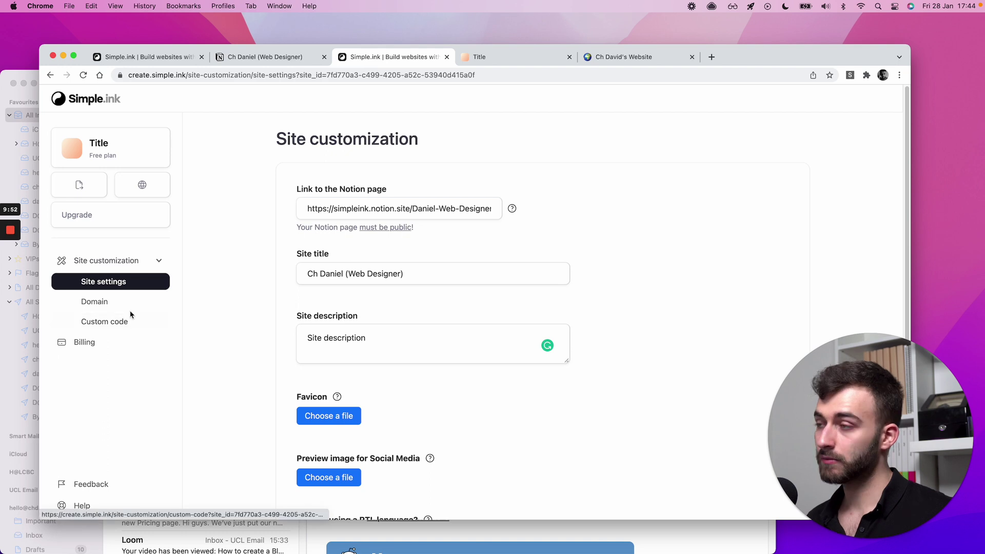
{"action": "left_click", "coordinate": [105, 323]}
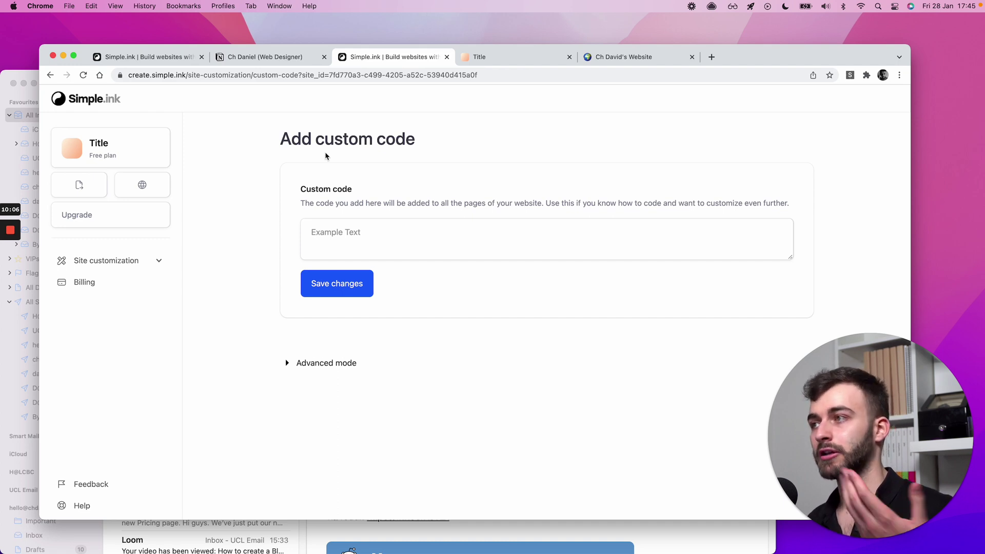
- Open the live website from the site's settings and scroll through it
{"action": "left_click", "coordinate": [128, 148]}
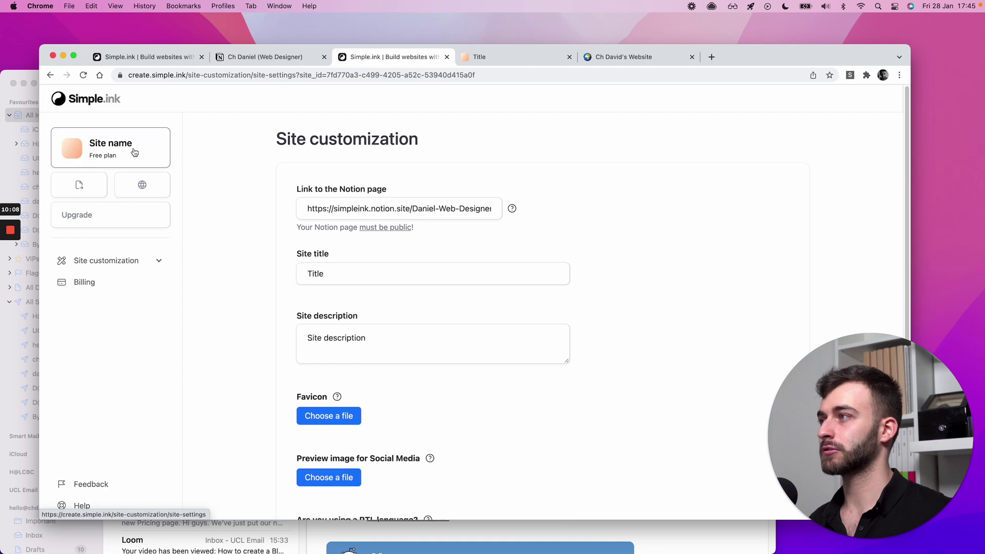
{"action": "left_click", "coordinate": [131, 177]}
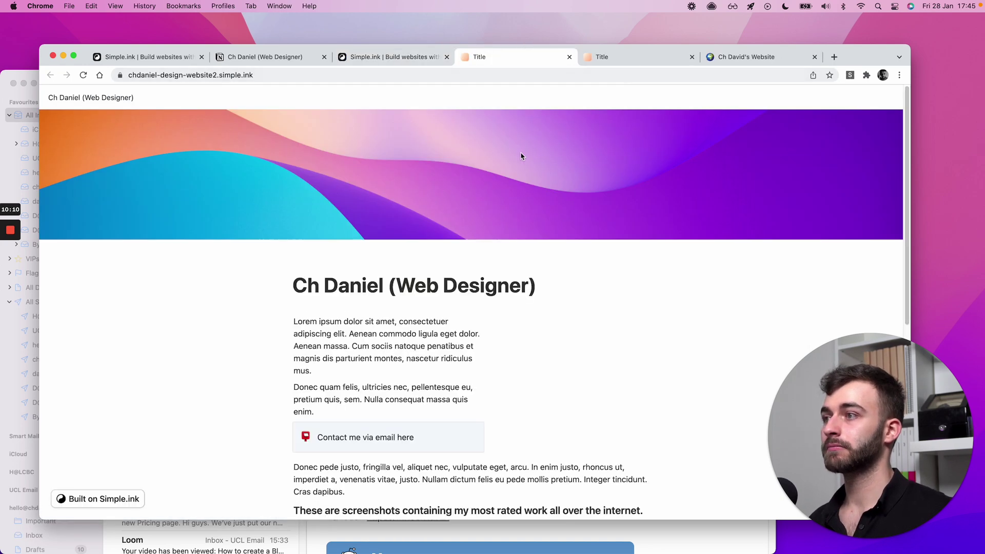
{"action": "scroll", "coordinate": [521, 154], "scroll_direction": "down", "scroll_amount": 7}
{"action": "scroll", "coordinate": [520, 155], "scroll_direction": "up", "scroll_amount": 7}
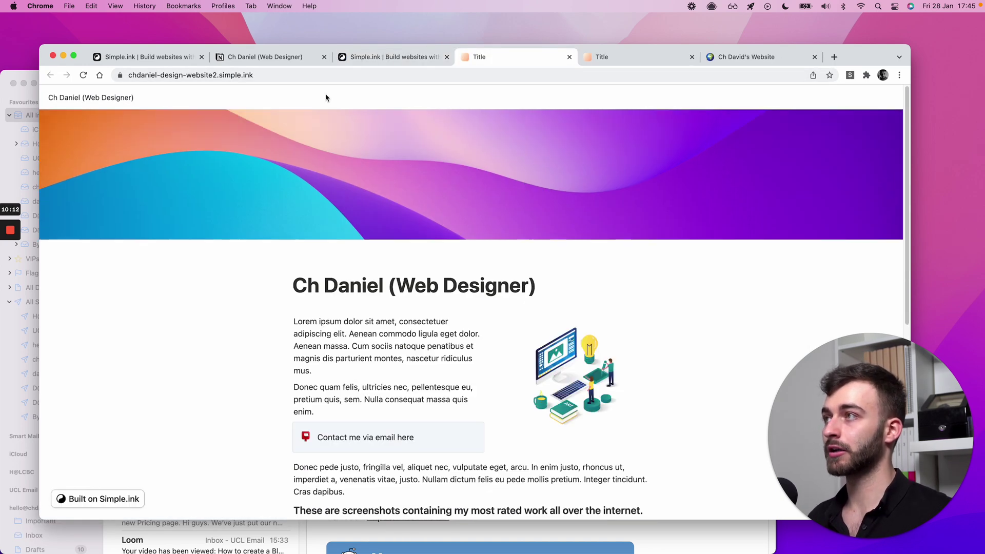
{"action": "key", "text": "super+1"}
{"action": "left_click", "coordinate": [375, 58]}
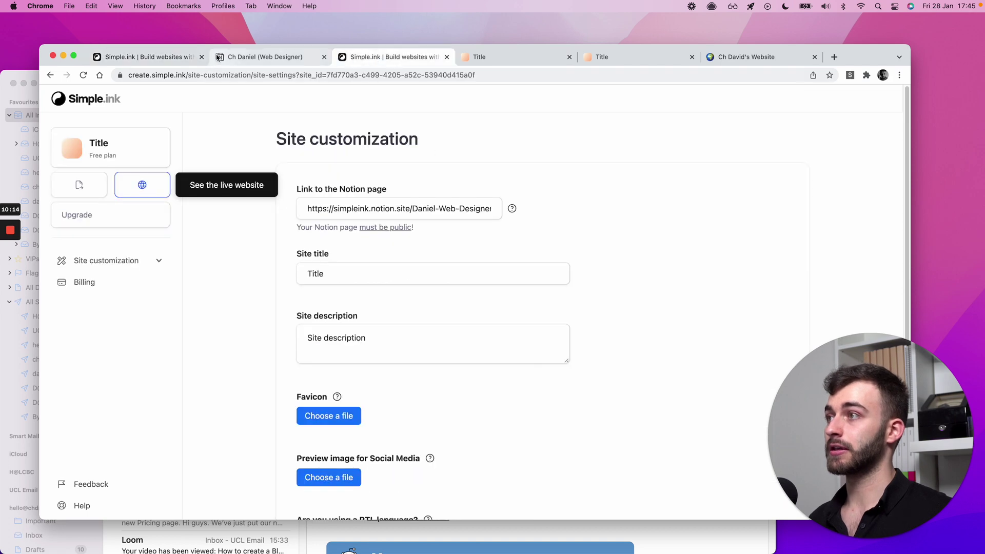
{"action": "left_click", "coordinate": [133, 180]}
- Bring up simple.ink/create/designer-personal-website-in-notion in a new first tab
{"action": "key", "text": "super+1"}
{"action": "key", "text": "super+bracketleft"}
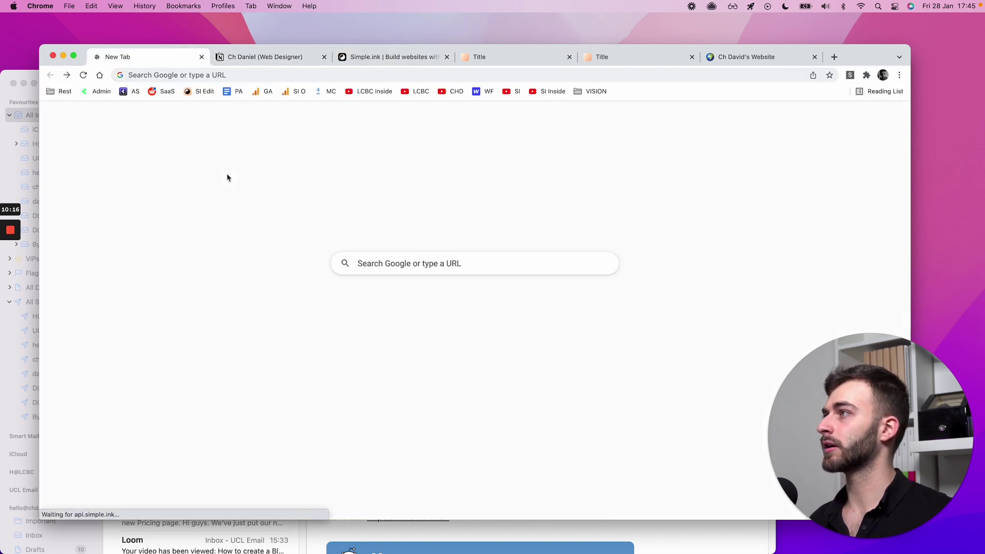
{"action": "key", "text": "super+bracketright"}
{"action": "key", "text": "super+shift+t"}
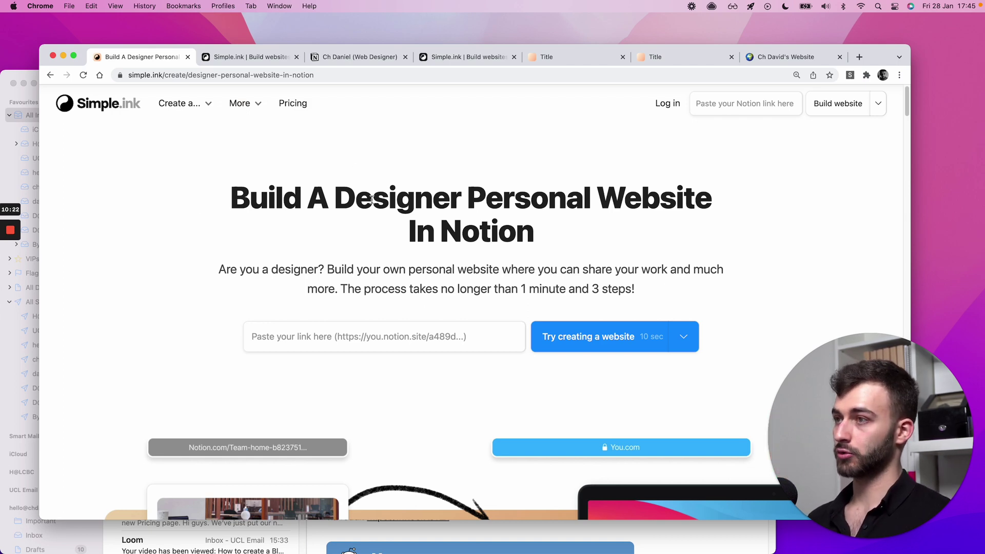
- Move the published portfolio tab to second place, beside the designer guide tab
{"action": "scroll", "coordinate": [366, 201], "scroll_direction": "down", "scroll_amount": 4}
{"action": "scroll", "coordinate": [366, 203], "scroll_direction": "up", "scroll_amount": 4}
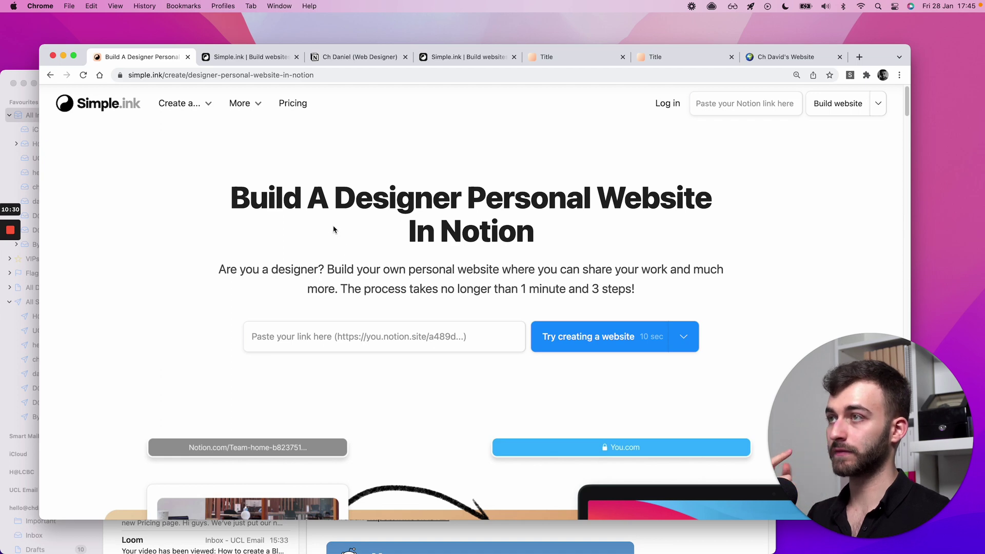
{"action": "left_click_drag", "start_coordinate": [541, 58], "coordinate": [223, 59]}
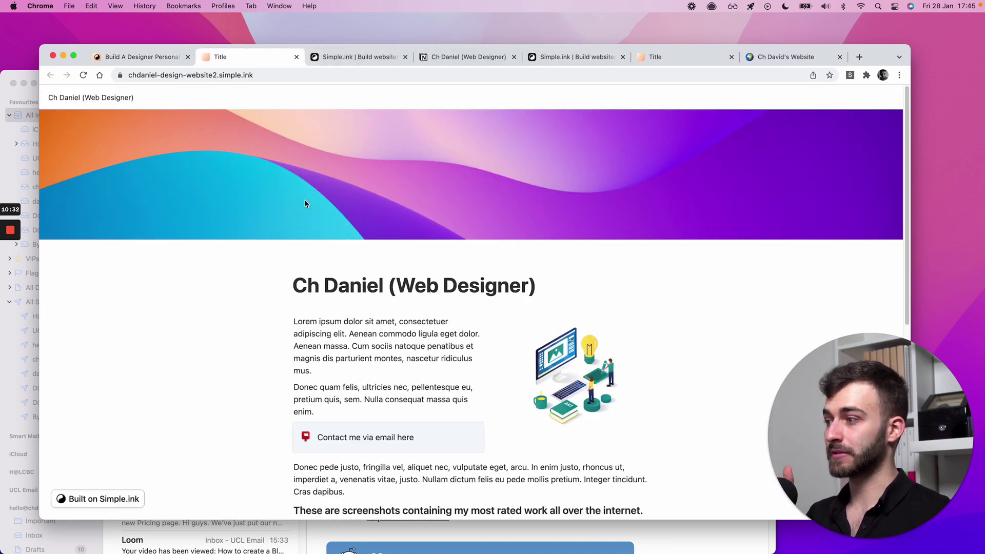
- Scroll through the live portfolio site and return to its cover banner at the top
{"action": "scroll", "coordinate": [329, 271], "scroll_direction": "down", "scroll_amount": 5}
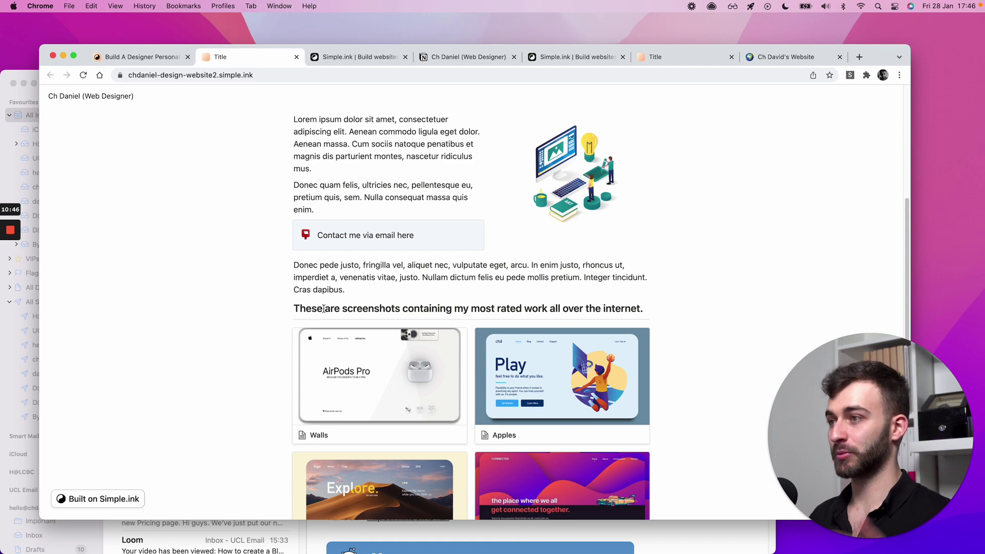
{"action": "scroll", "coordinate": [324, 309], "scroll_direction": "up", "scroll_amount": 4}
{"action": "scroll", "coordinate": [326, 319], "scroll_direction": "down", "scroll_amount": 2}
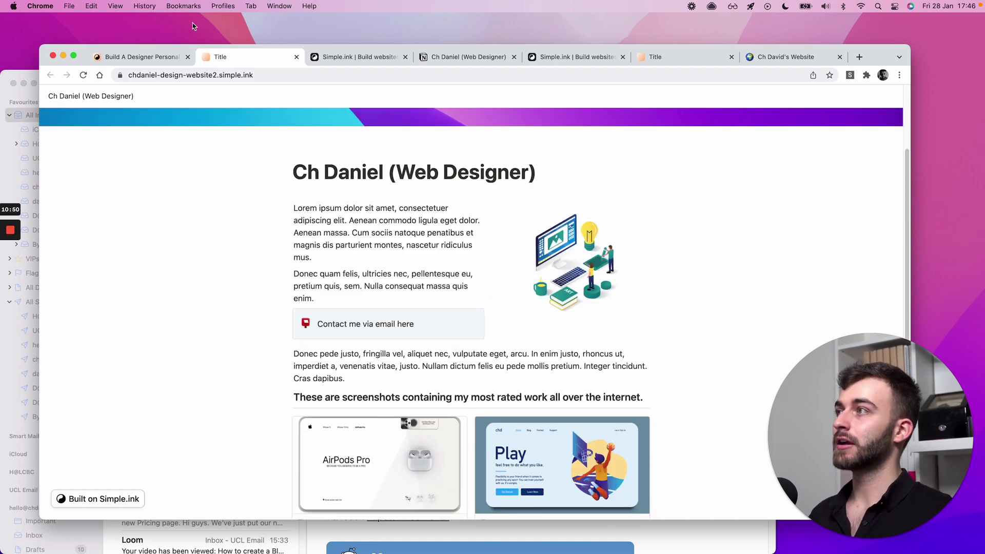
{"action": "scroll", "coordinate": [555, 319], "scroll_direction": "up", "scroll_amount": 3}
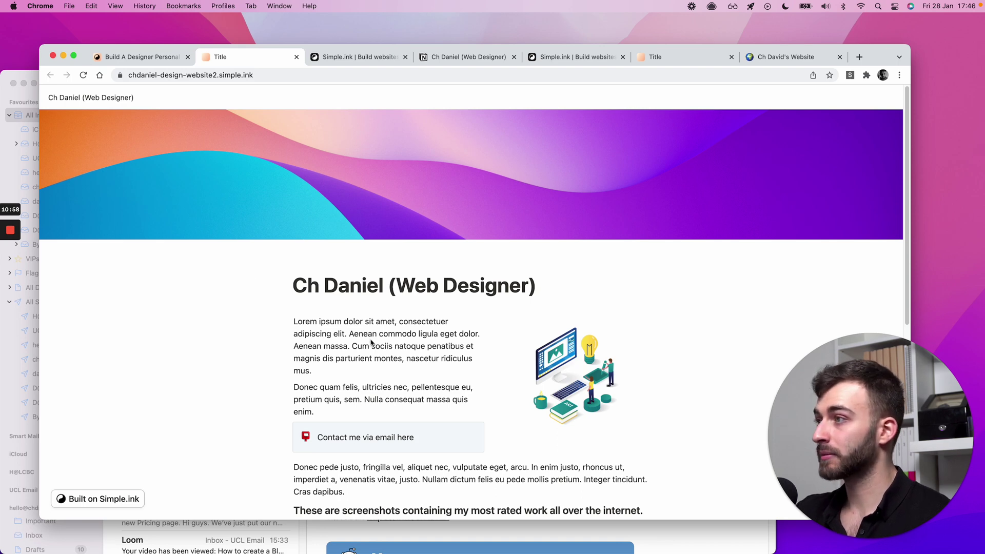
{"action": "scroll", "coordinate": [370, 343], "scroll_direction": "down", "scroll_amount": 7}
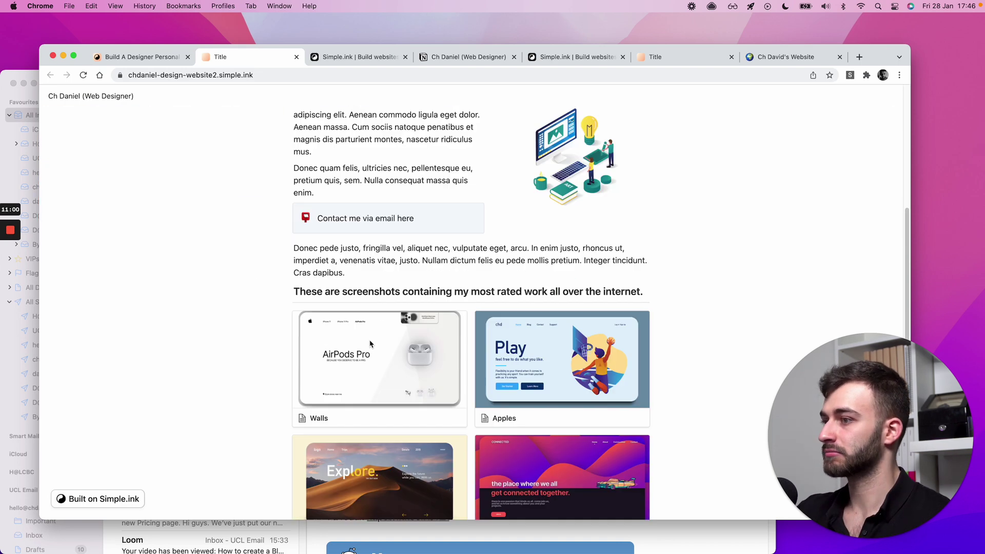
{"action": "scroll", "coordinate": [371, 343], "scroll_direction": "up", "scroll_amount": 7}
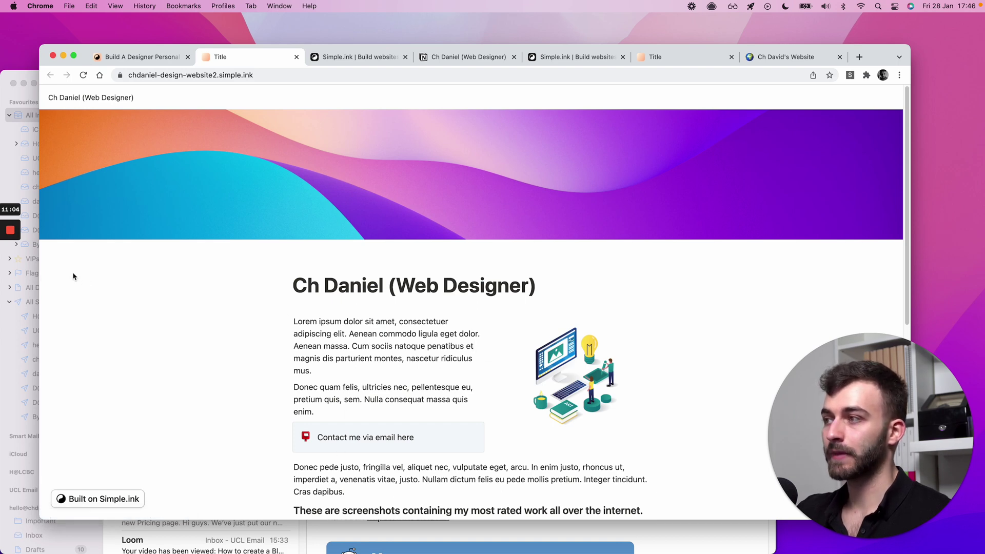
- Return to the 'Build A Designer Personal Website In Notion' guide and scroll down through it
{"action": "left_click", "coordinate": [154, 57]}
{"action": "mouse_move", "coordinate": [187, 115]}
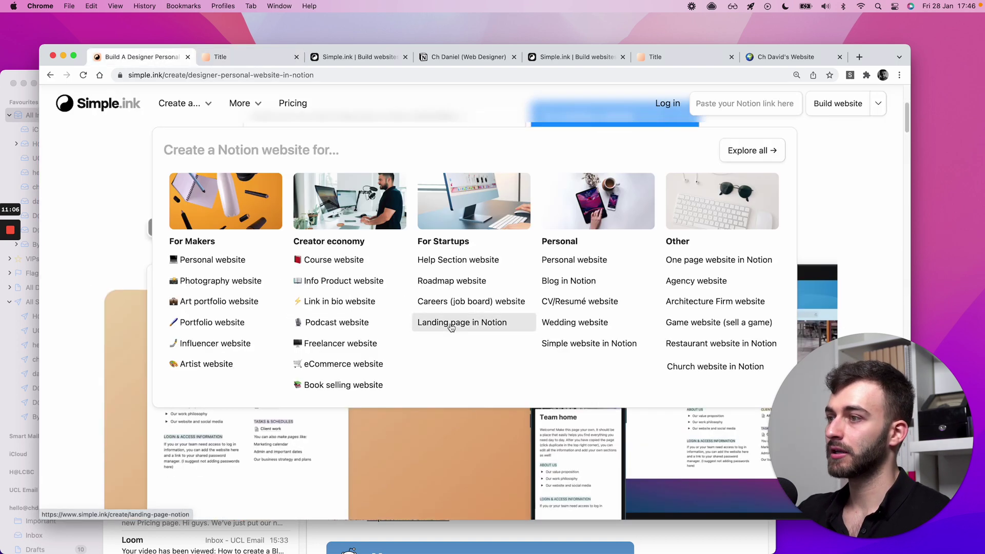
{"action": "scroll", "coordinate": [104, 333], "scroll_direction": "down", "scroll_amount": 5}
{"action": "scroll", "coordinate": [104, 333], "scroll_direction": "down", "scroll_amount": 15}
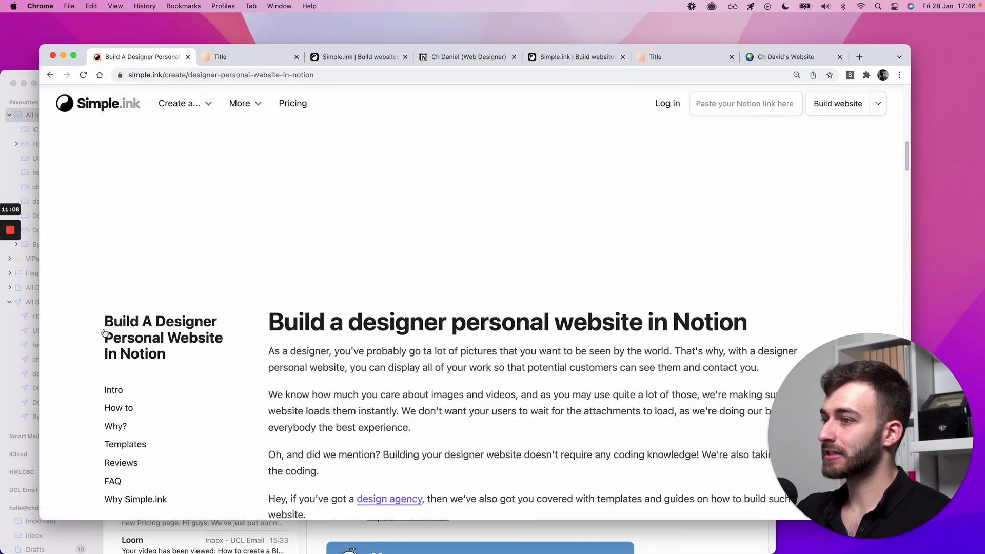
{"action": "scroll", "coordinate": [161, 306], "scroll_direction": "down", "scroll_amount": 4}
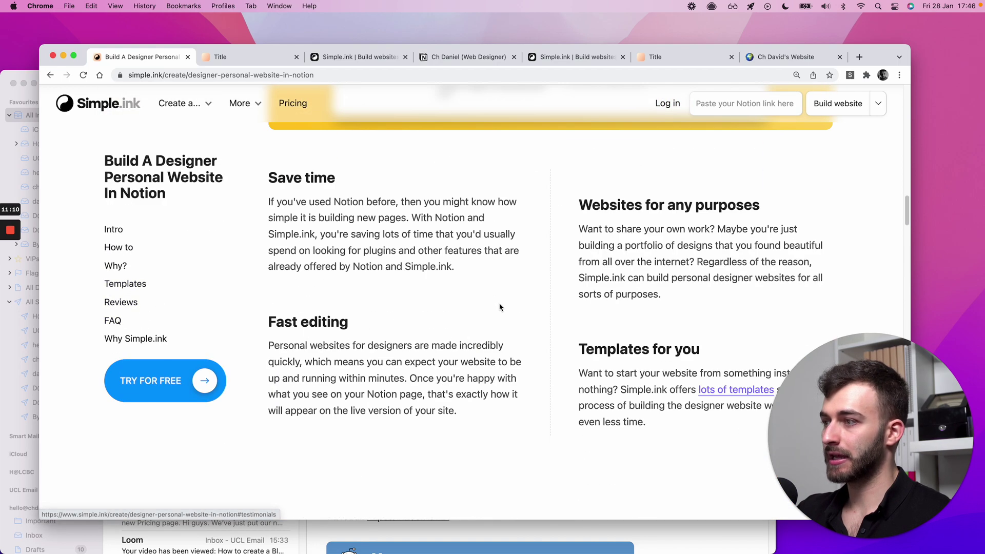
{"action": "scroll", "coordinate": [490, 282], "scroll_direction": "down", "scroll_amount": 10}
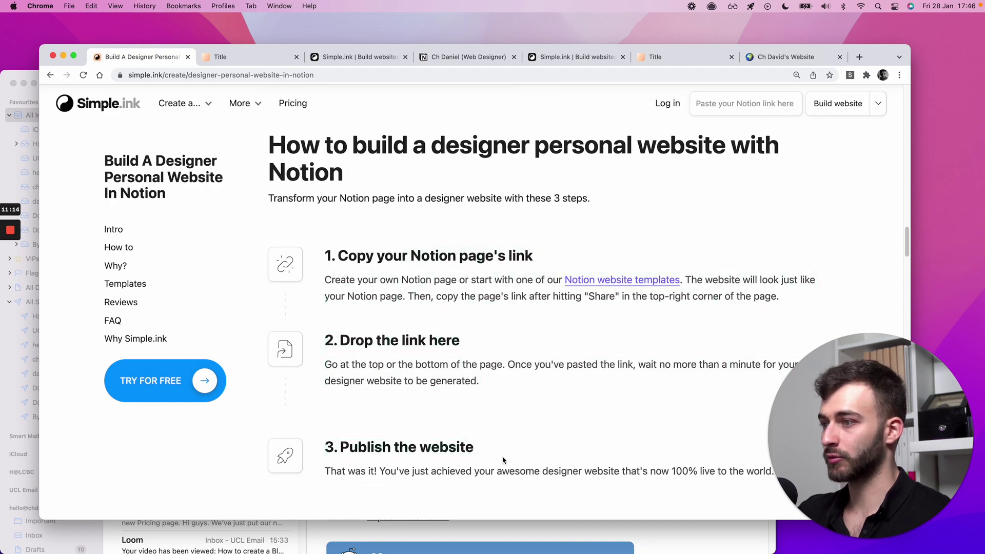
{"action": "scroll", "coordinate": [373, 235], "scroll_direction": "down", "scroll_amount": 15}
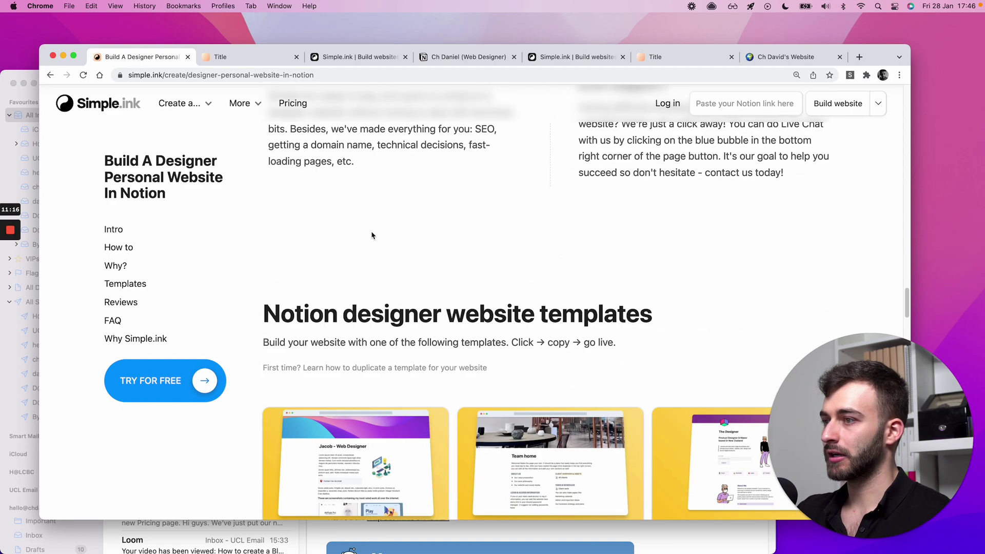
{"action": "scroll", "coordinate": [572, 284], "scroll_direction": "down", "scroll_amount": 10}
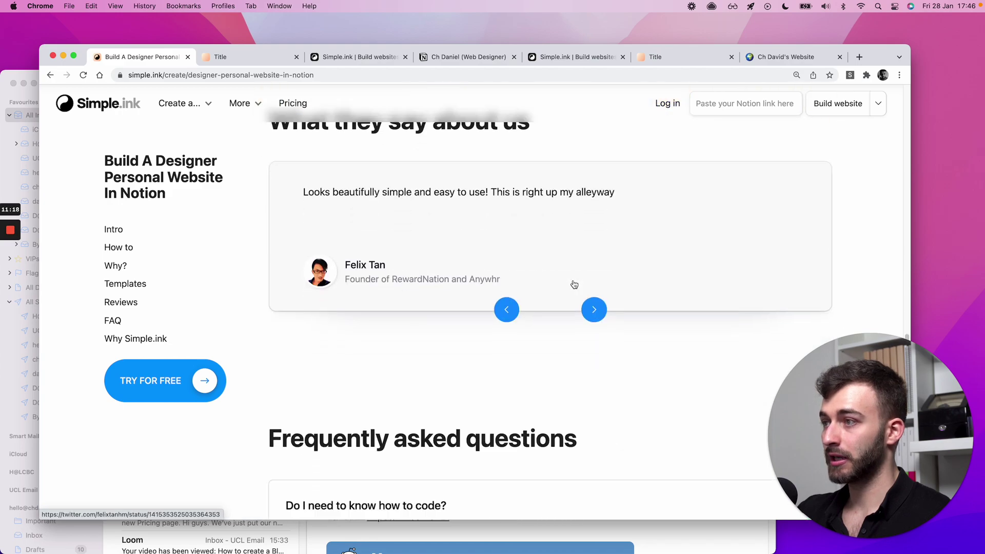
{"action": "scroll", "coordinate": [574, 284], "scroll_direction": "down", "scroll_amount": 12}
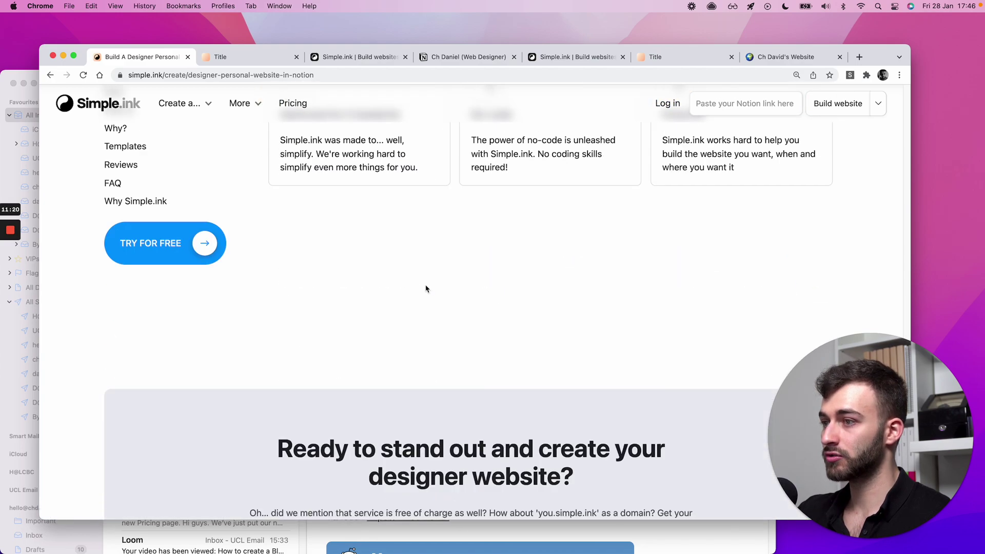
{"action": "scroll", "coordinate": [425, 285], "scroll_direction": "up", "scroll_amount": 20}
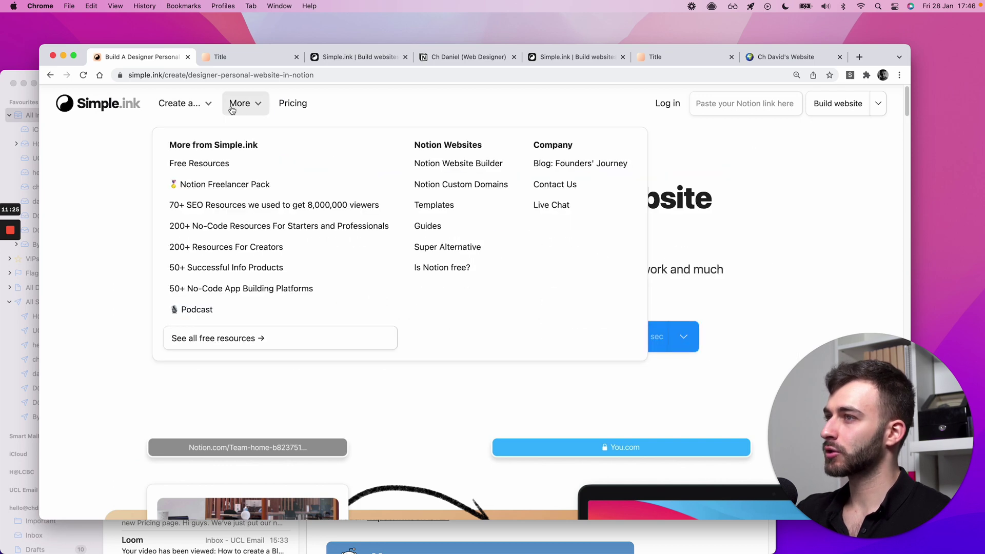
- Open the Notion Freelancer Pack in a background tab, then reach the Notion Websites examples page
{"action": "right_click", "coordinate": [225, 186]}
{"action": "key", "text": "Escape"}
{"action": "left_click", "coordinate": [226, 185], "text": "super"}
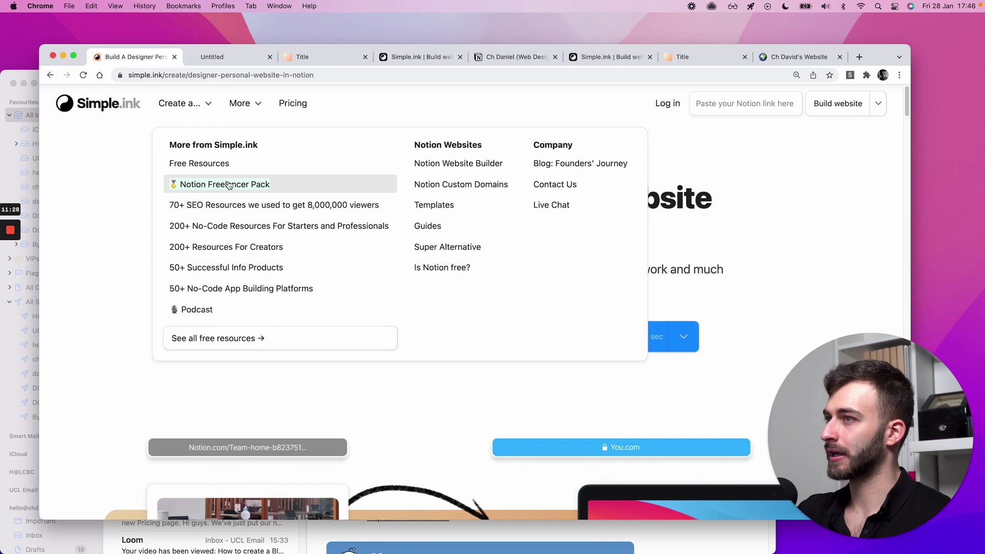
{"action": "left_click", "coordinate": [435, 226]}
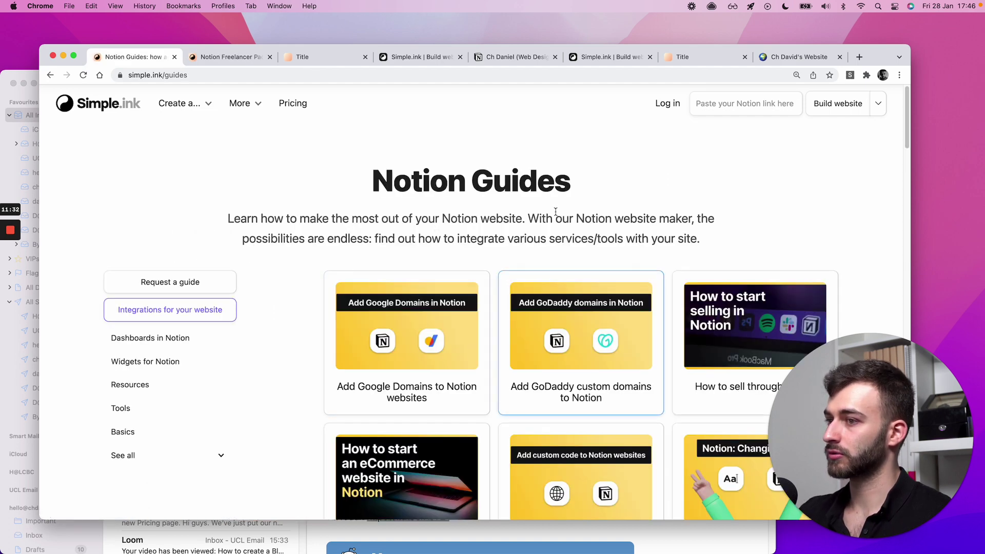
{"action": "key", "text": "super+bracketleft"}
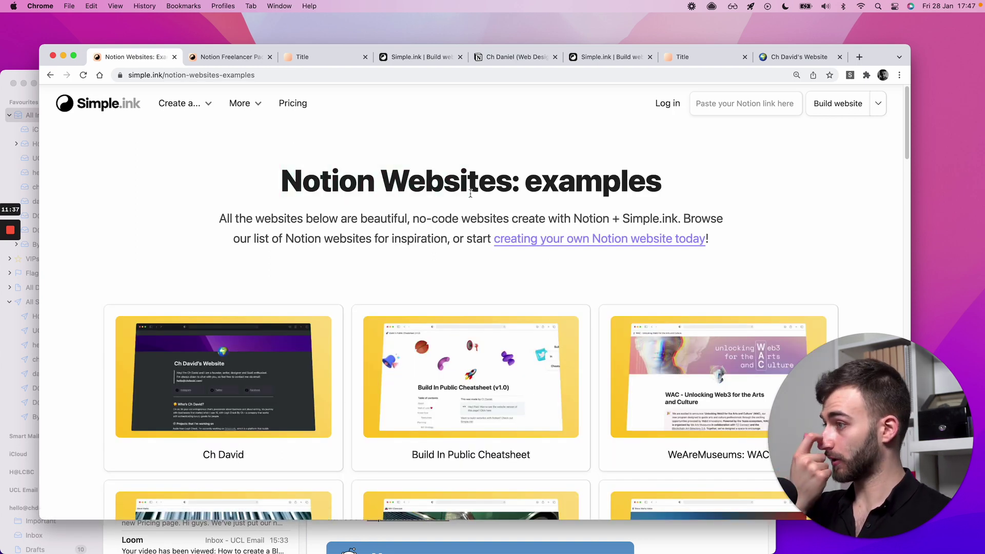
{"action": "scroll", "coordinate": [470, 194], "scroll_direction": "down", "scroll_amount": 5}
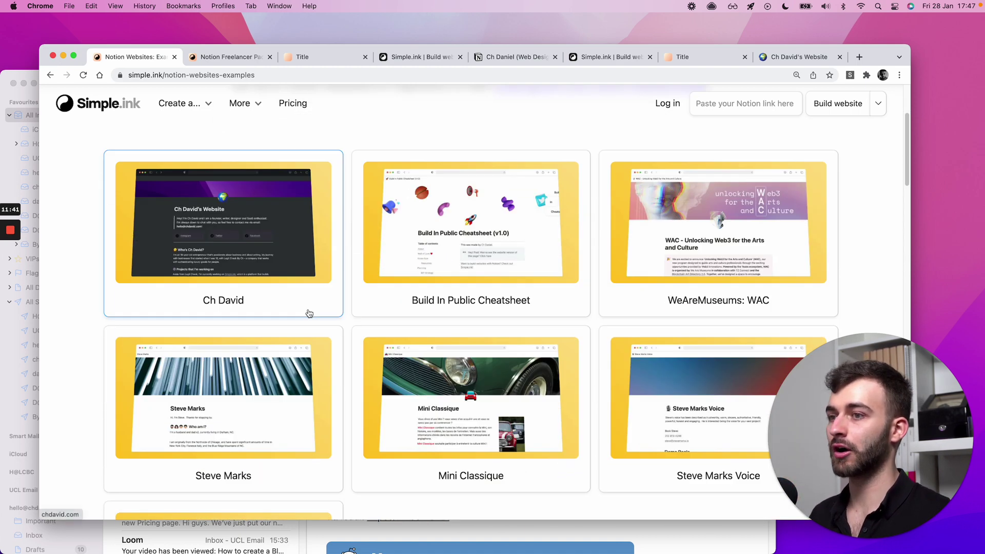
{"action": "scroll", "coordinate": [308, 313], "scroll_direction": "up", "scroll_amount": 5}
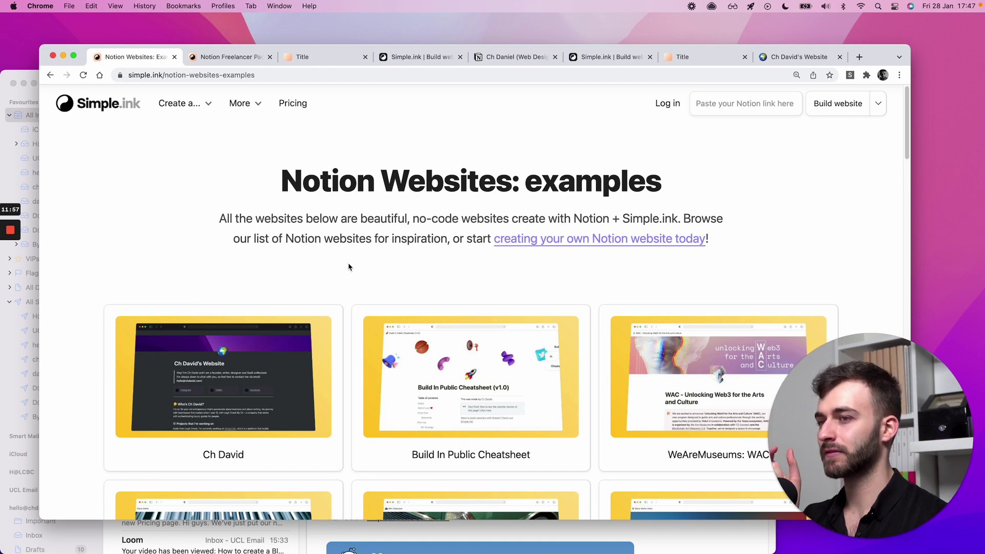
- Open the Build In Public Cheatsheet example in a new tab, skim it, then switch tabs
{"action": "left_click", "coordinate": [396, 367]}
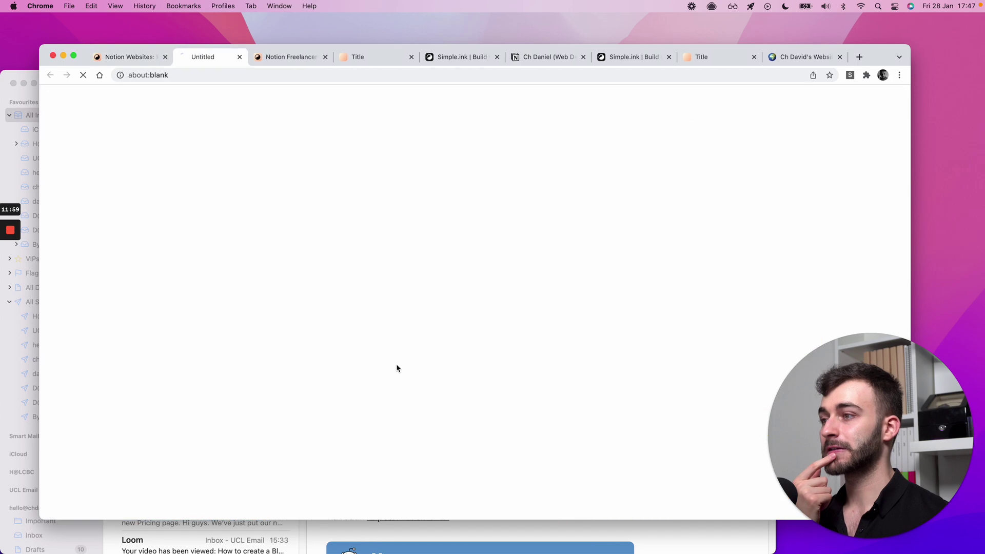
{"action": "scroll", "coordinate": [455, 270], "scroll_direction": "down", "scroll_amount": 20}
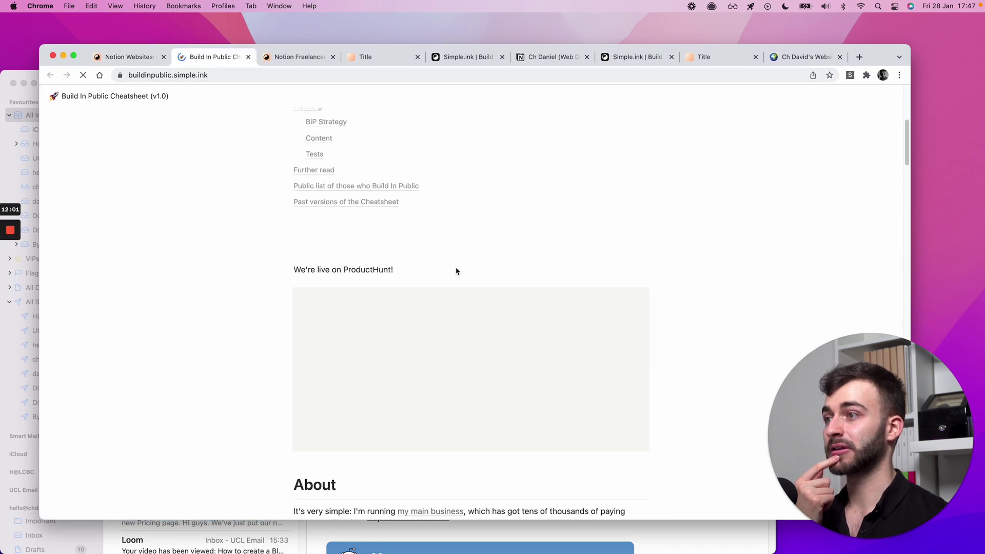
{"action": "scroll", "coordinate": [456, 269], "scroll_direction": "down", "scroll_amount": 20}
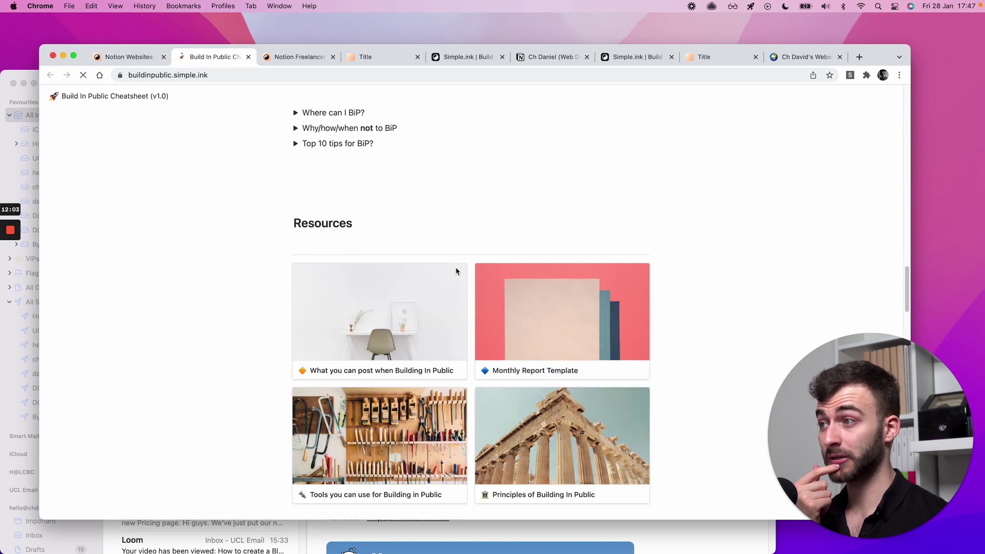
{"action": "scroll", "coordinate": [450, 227], "scroll_direction": "down", "scroll_amount": 20}
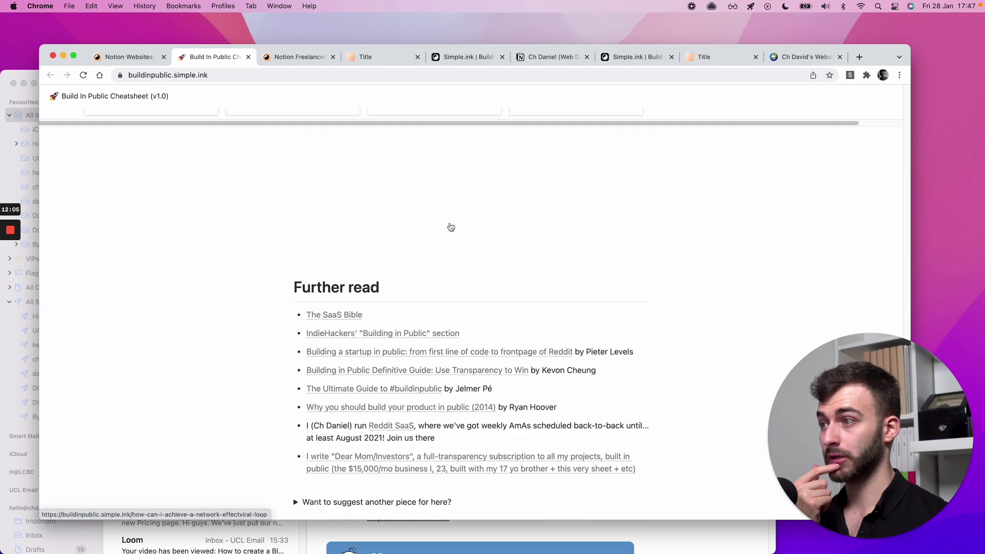
{"action": "key", "text": "super+Up"}
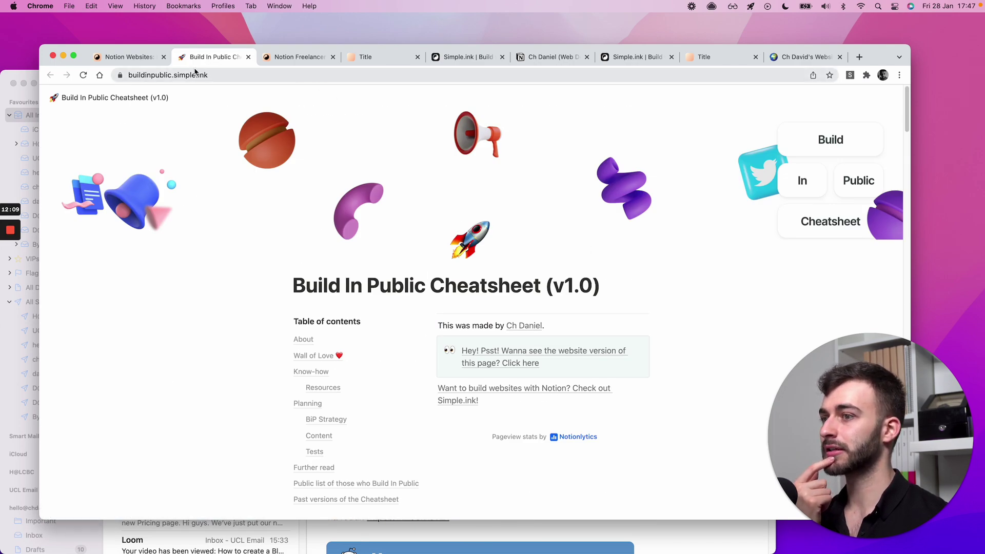
{"action": "left_click", "coordinate": [142, 63]}
- Look over the Notion Freelance Pack page's '100+ hours saved' templates pitch and Template Hub preview
{"action": "left_click", "coordinate": [299, 59]}
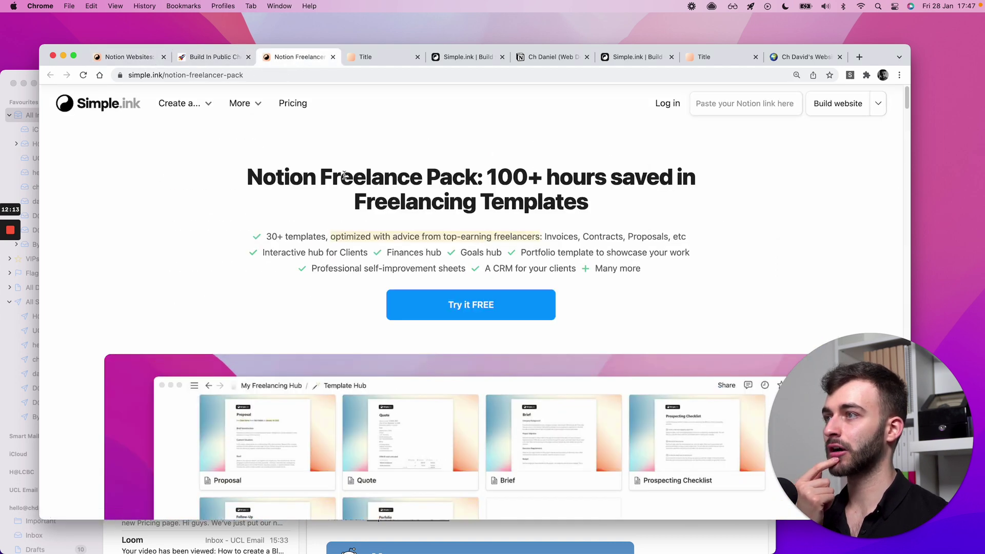
{"action": "left_click_drag", "start_coordinate": [321, 177], "coordinate": [462, 177]}
{"action": "left_click", "coordinate": [503, 151]}
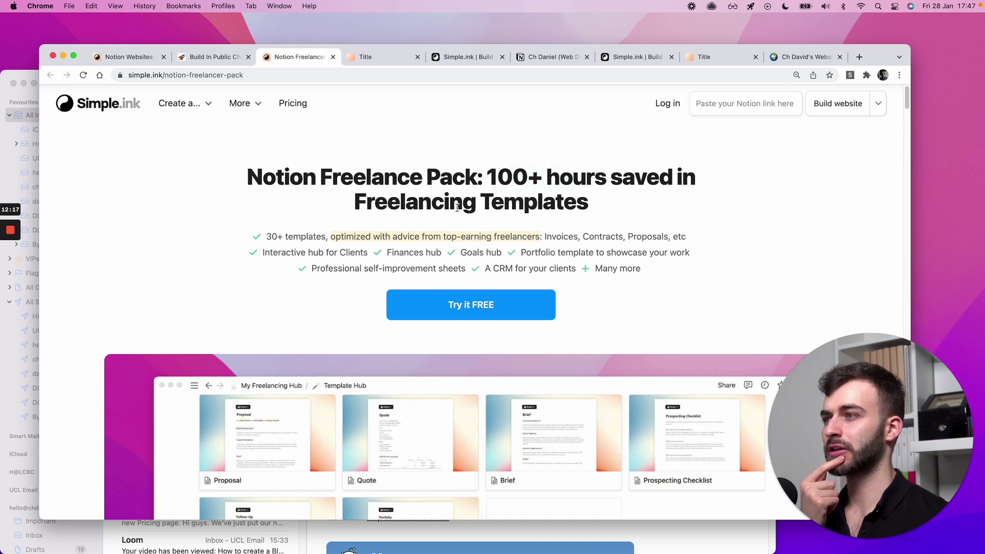
{"action": "scroll", "coordinate": [248, 380], "scroll_direction": "down", "scroll_amount": 2}
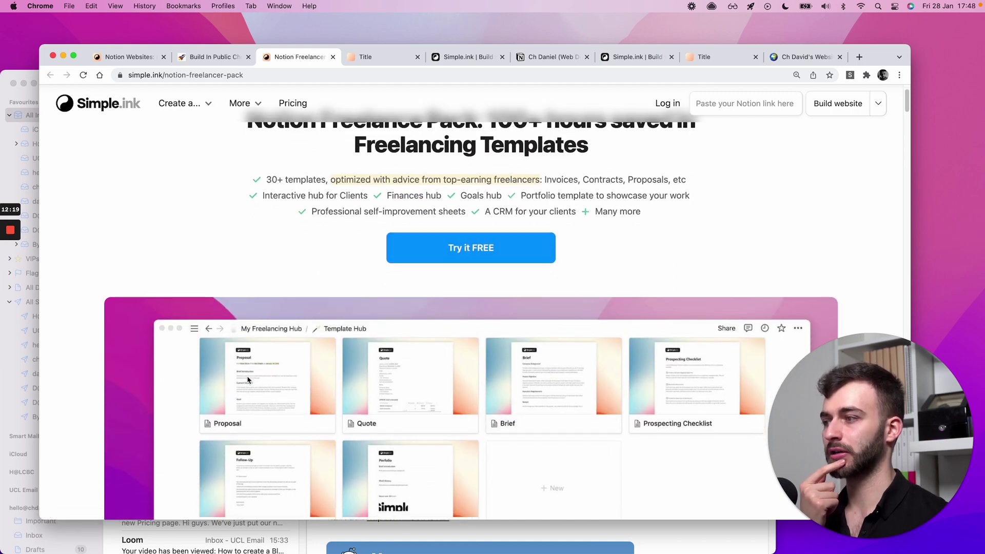
{"action": "scroll", "coordinate": [596, 358], "scroll_direction": "up", "scroll_amount": 3}
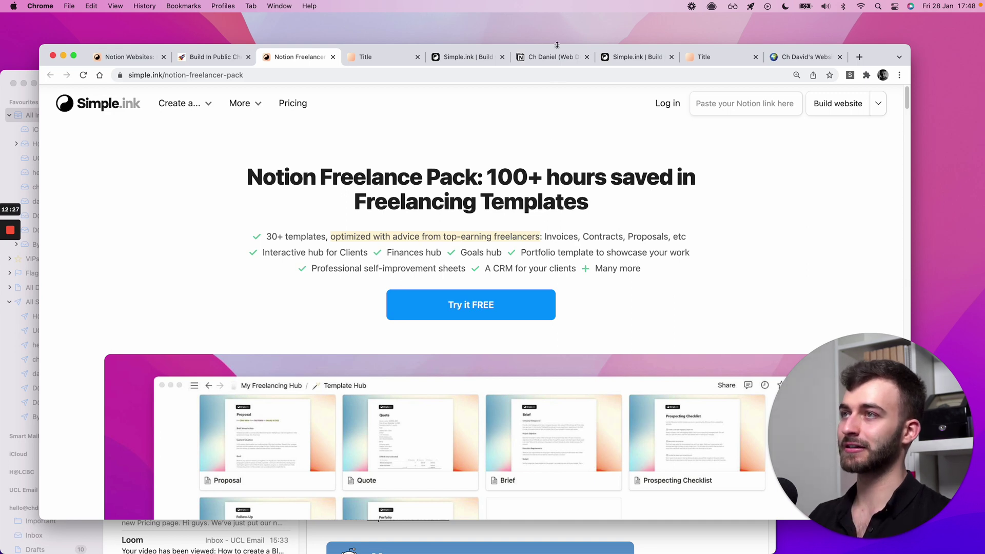
- Check the Your websites dashboard, then send the first tab back to the designer website guide via history
{"action": "left_click", "coordinate": [465, 57]}
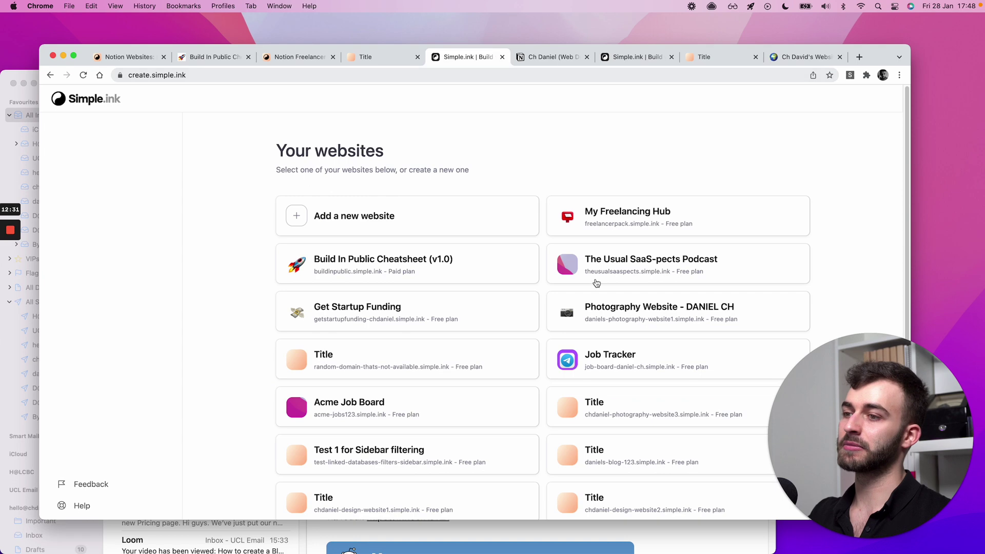
{"action": "left_click", "coordinate": [295, 57]}
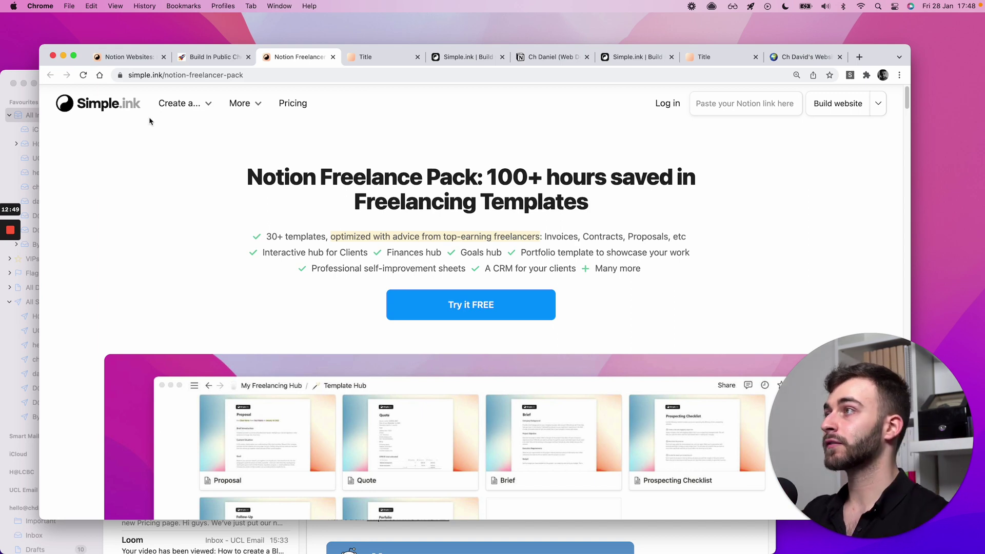
{"action": "left_click", "coordinate": [124, 56]}
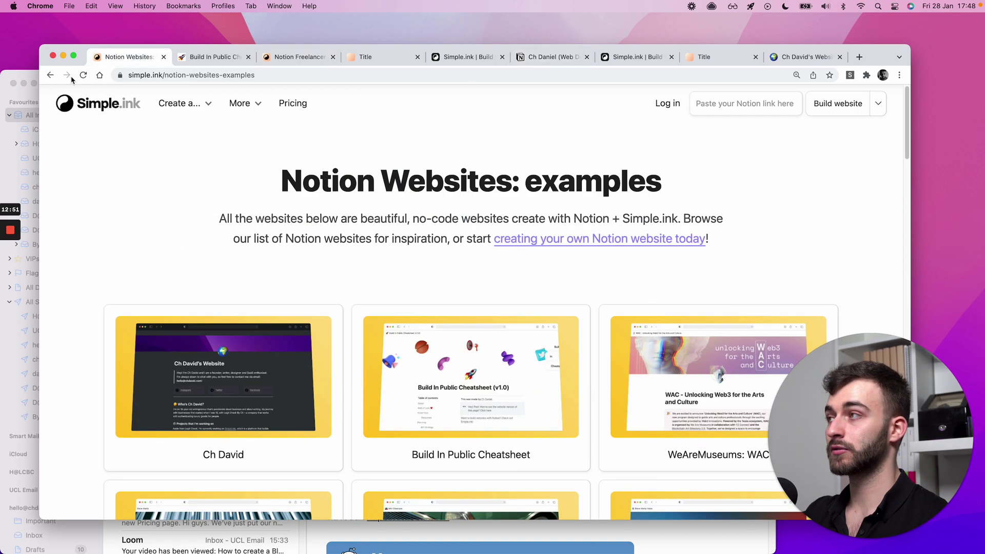
{"action": "right_click", "coordinate": [49, 75]}
{"action": "left_click", "coordinate": [841, 180]}
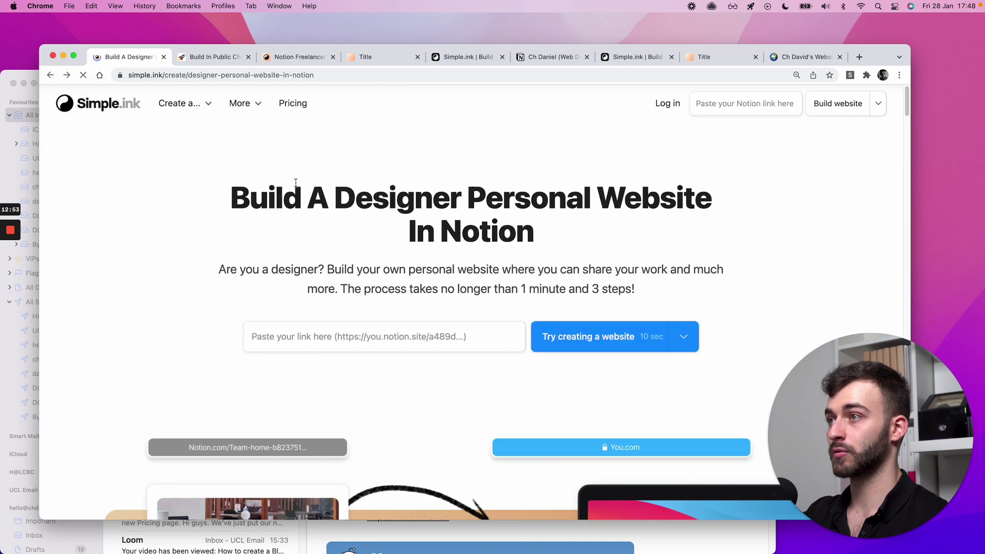